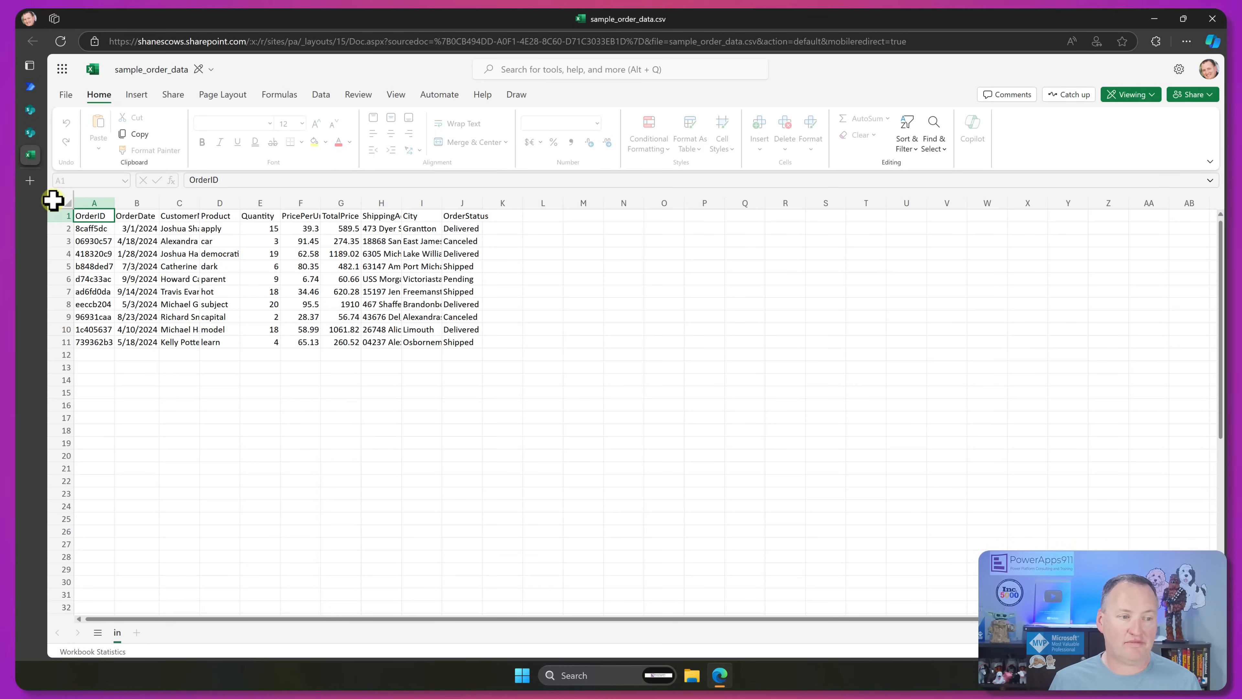
# - Close the CSV preview and run the Excel Order Processing flow on sample_order_data.csv with MyTableName set to Demo1
pyautogui.moveTo(30, 152)
pyautogui.click(161, 154)
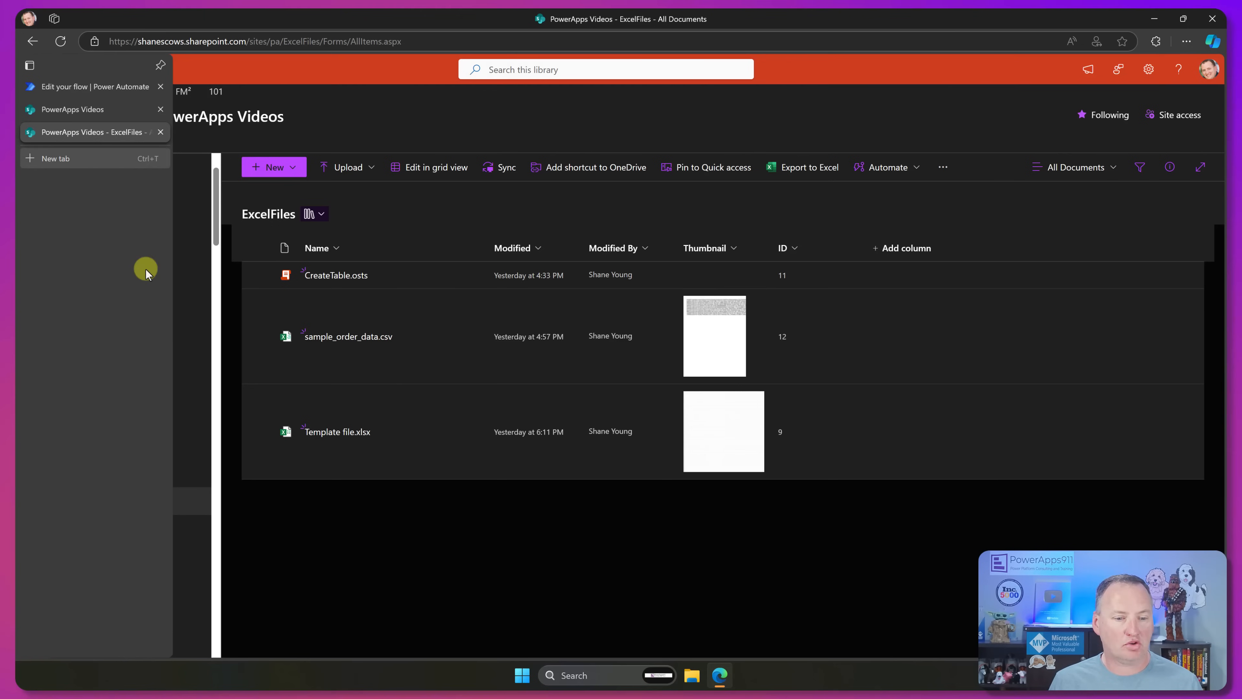
pyautogui.click(257, 301)
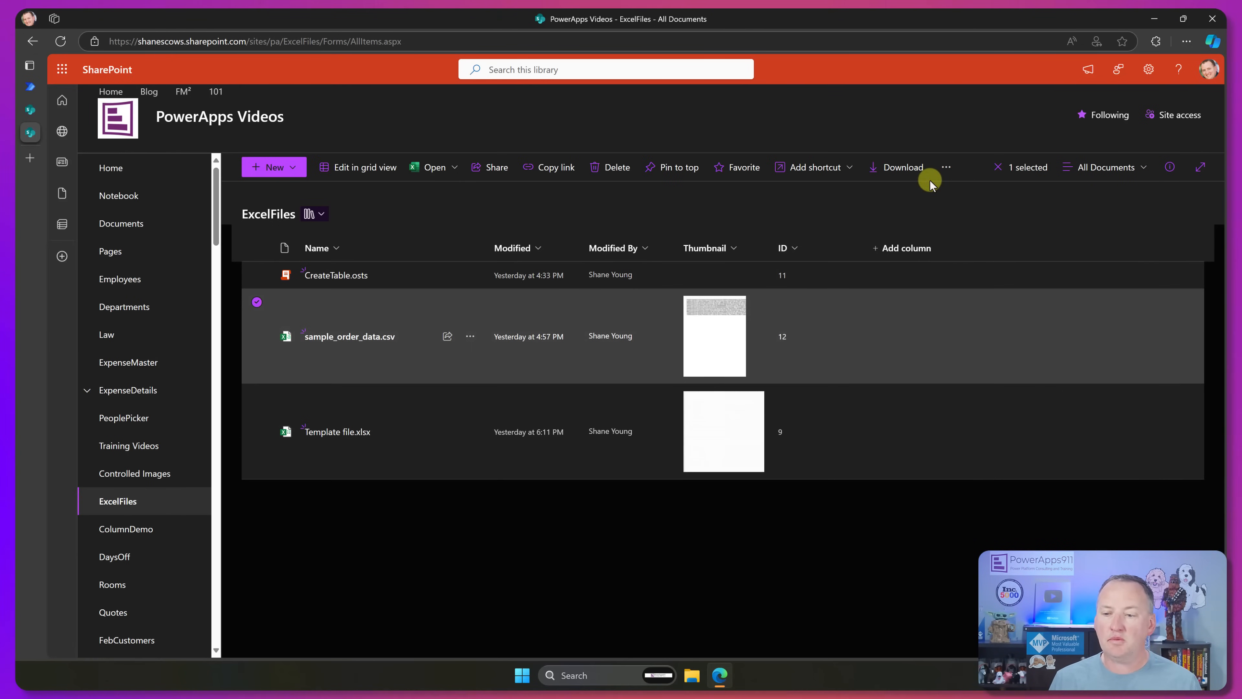
pyautogui.click(947, 168)
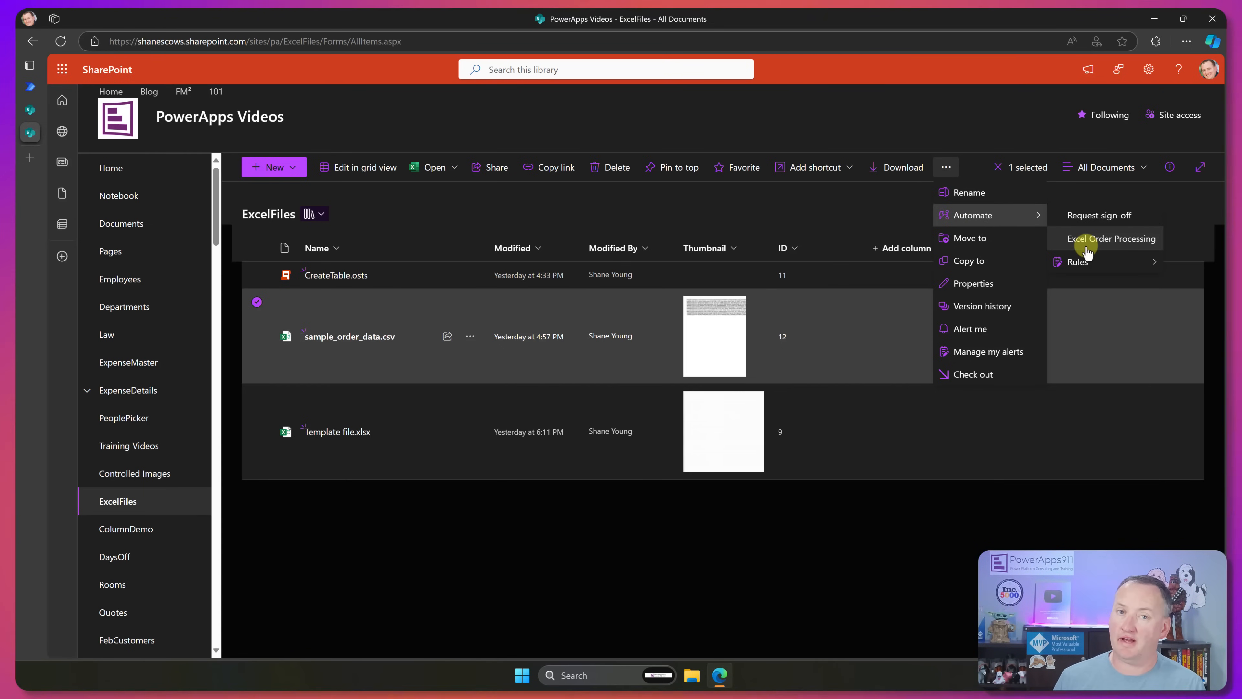
pyautogui.click(1087, 247)
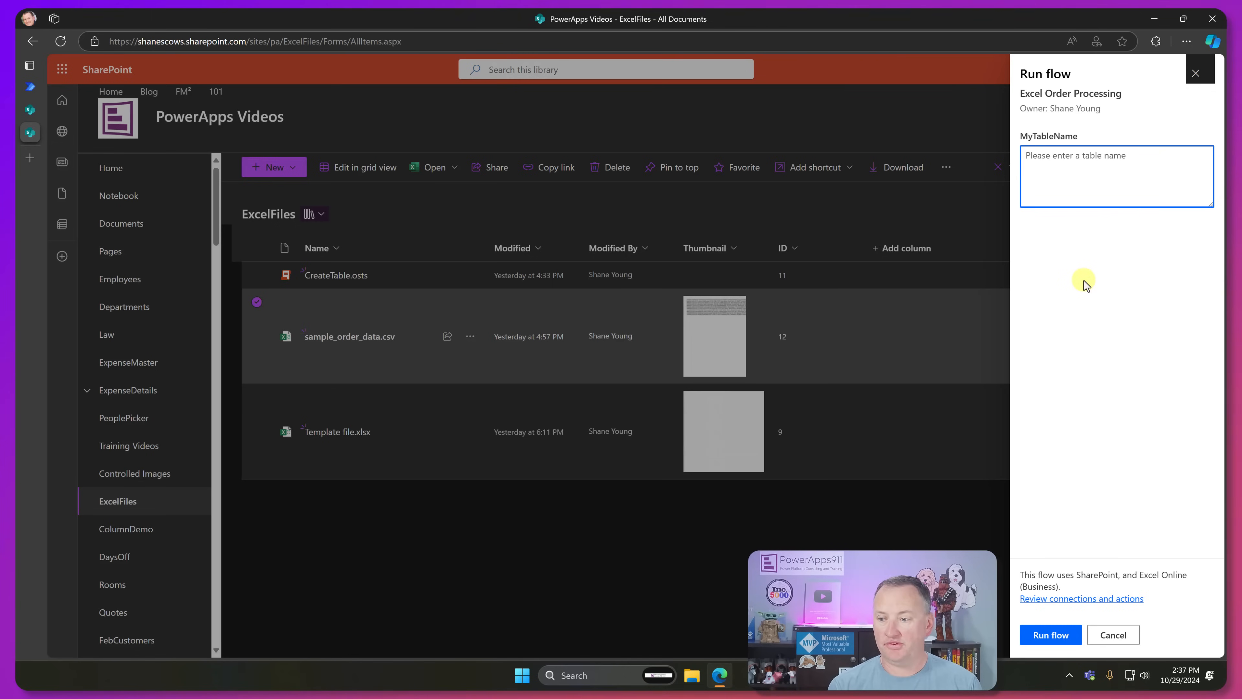
pyautogui.write('Demo1')
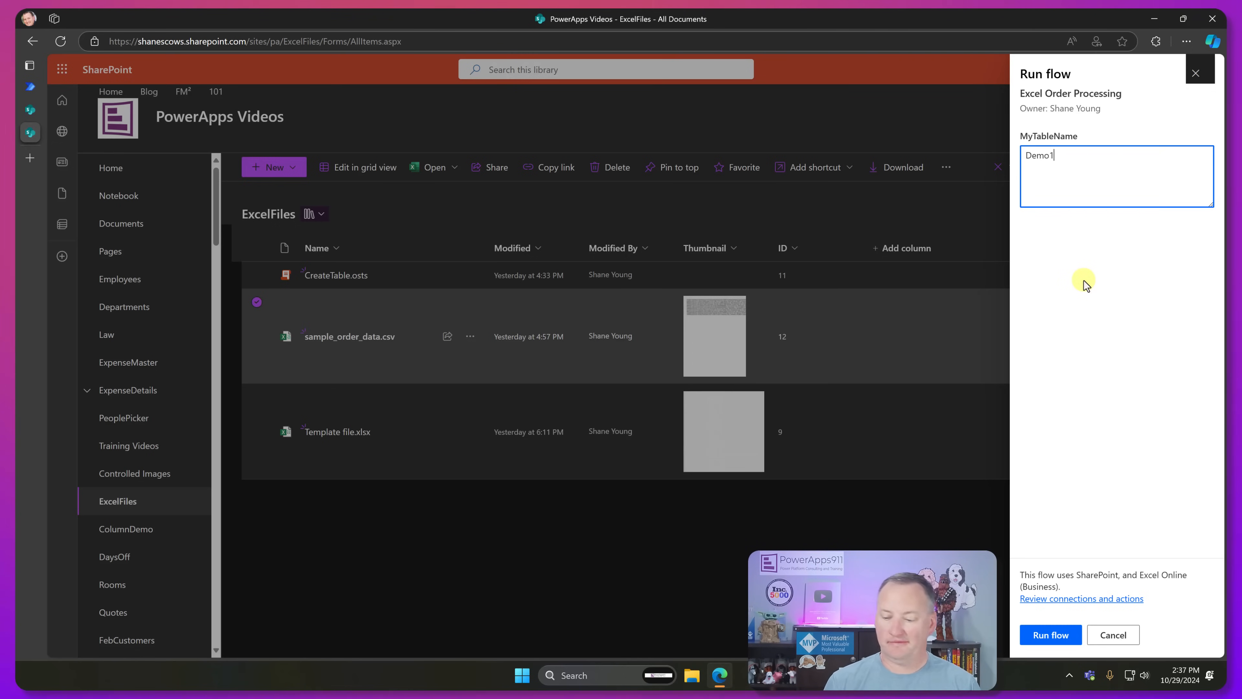
pyautogui.click(1043, 635)
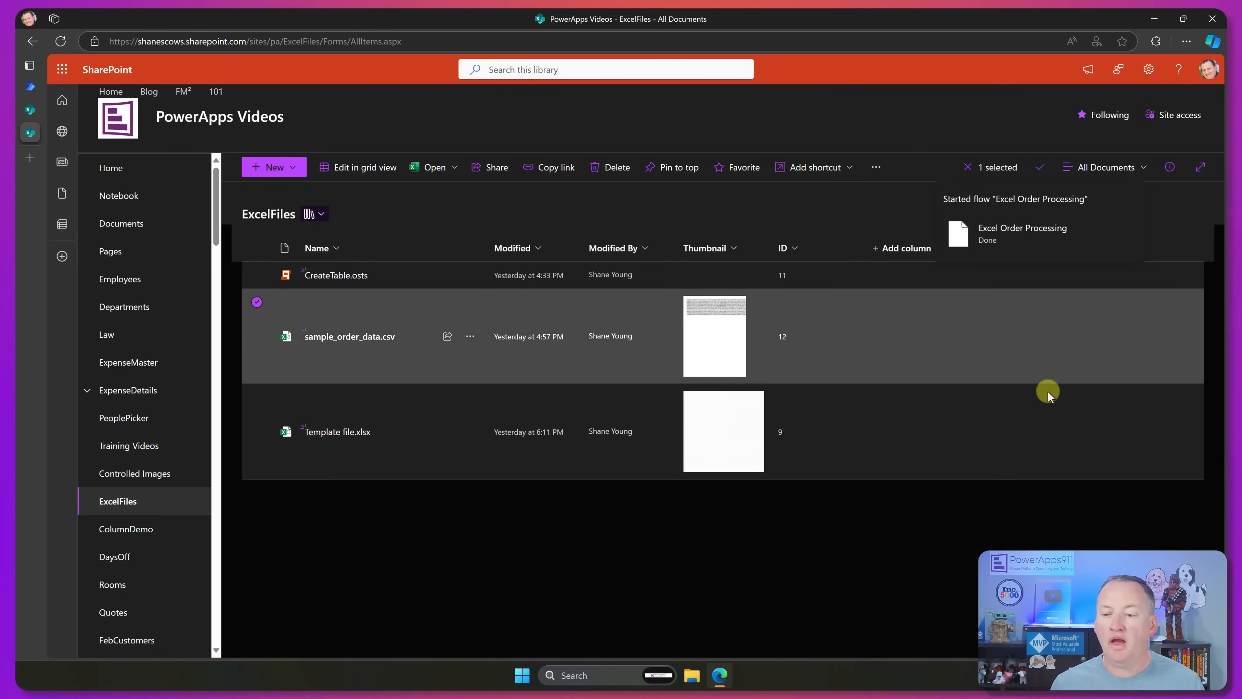
pyautogui.click(1121, 216)
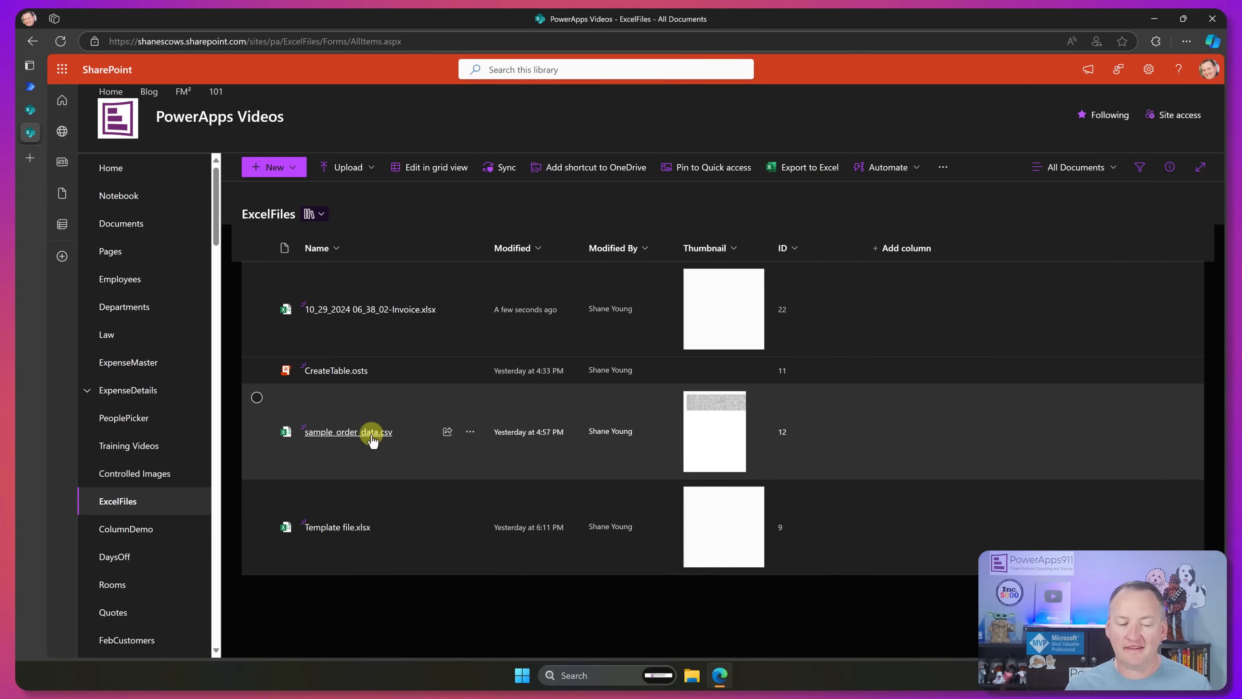
# - Open the newly generated Invoice.xlsx workbook from the ExcelFiles library and check its table's name in the table design settings
pyautogui.moveTo(375, 433)
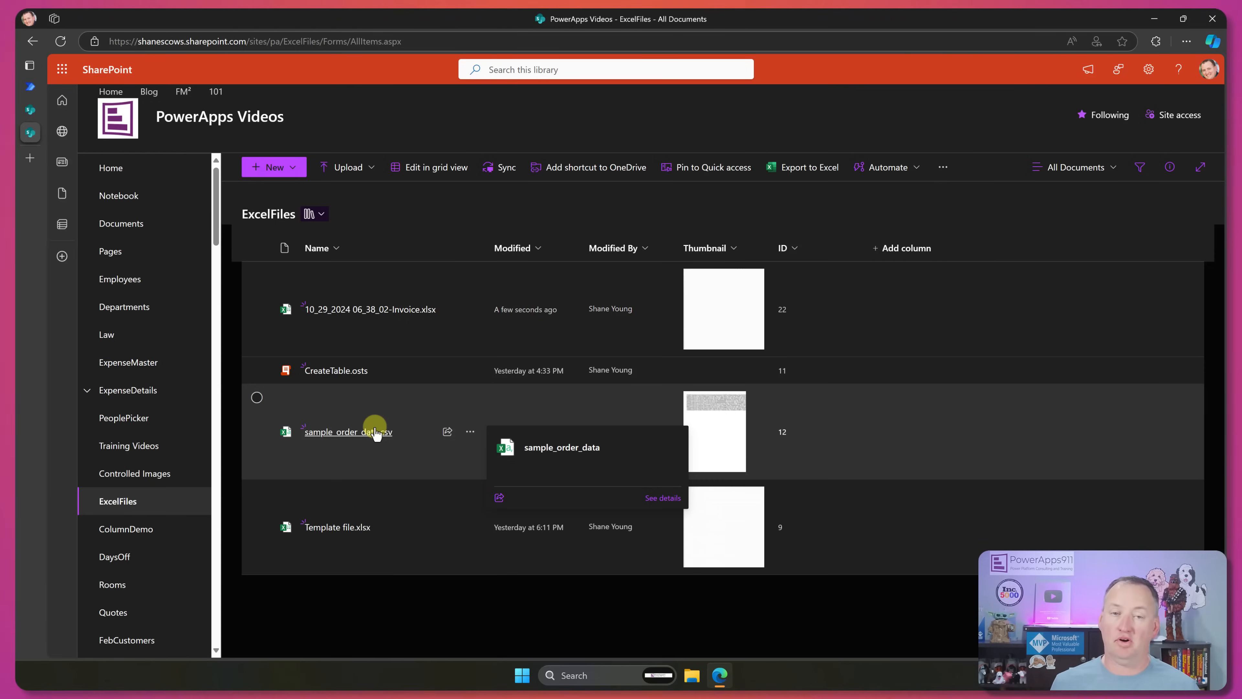
pyautogui.click(382, 309)
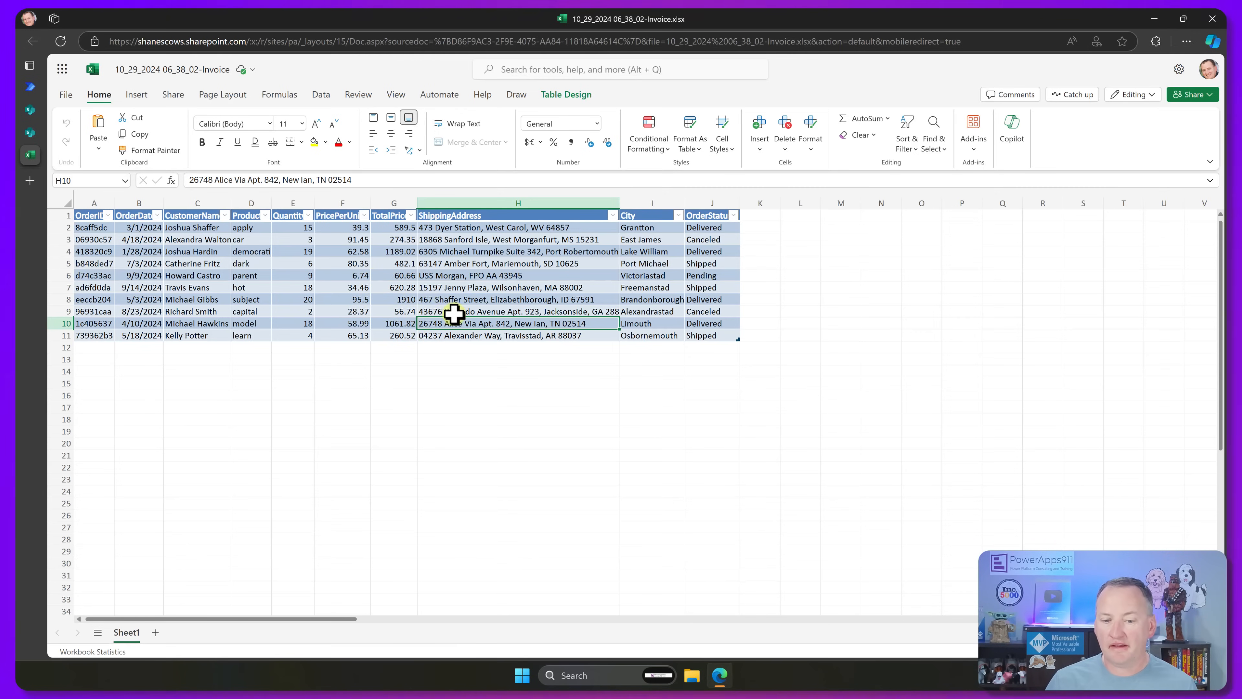
pyautogui.click(399, 286)
pyautogui.click(566, 94)
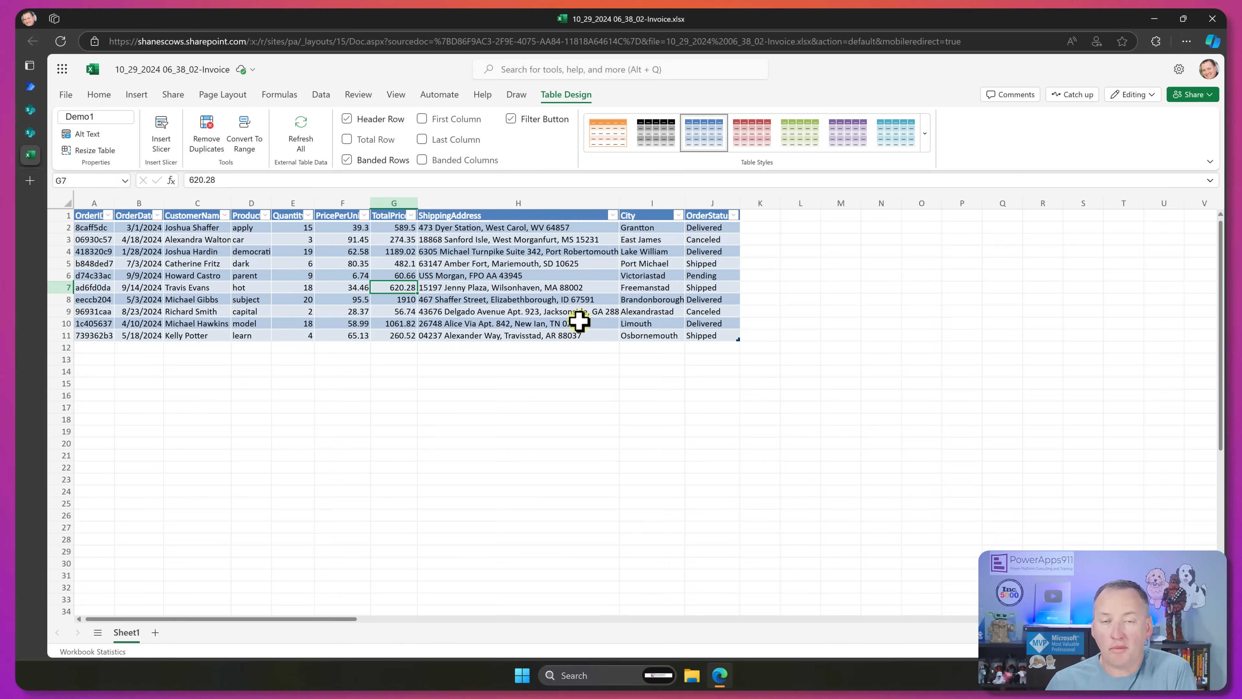
# - Switch to the Invoices from Excel list and refresh it to check for imported orders
pyautogui.click(29, 110)
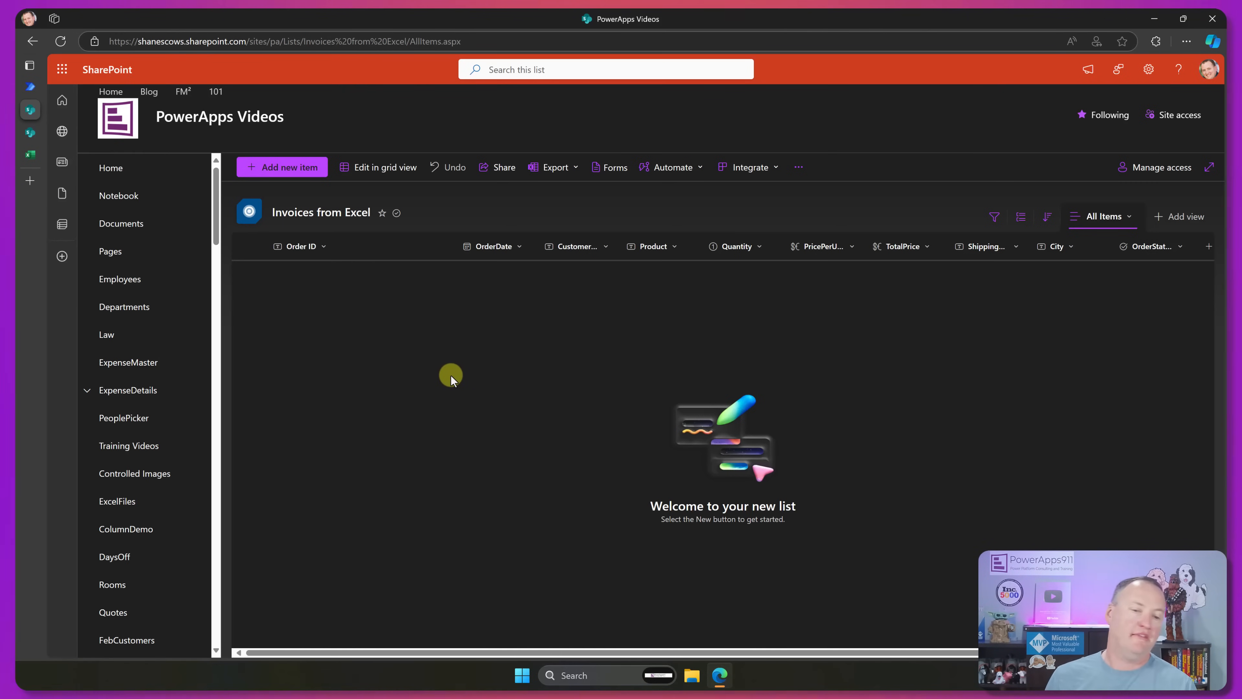
pyautogui.click(61, 41)
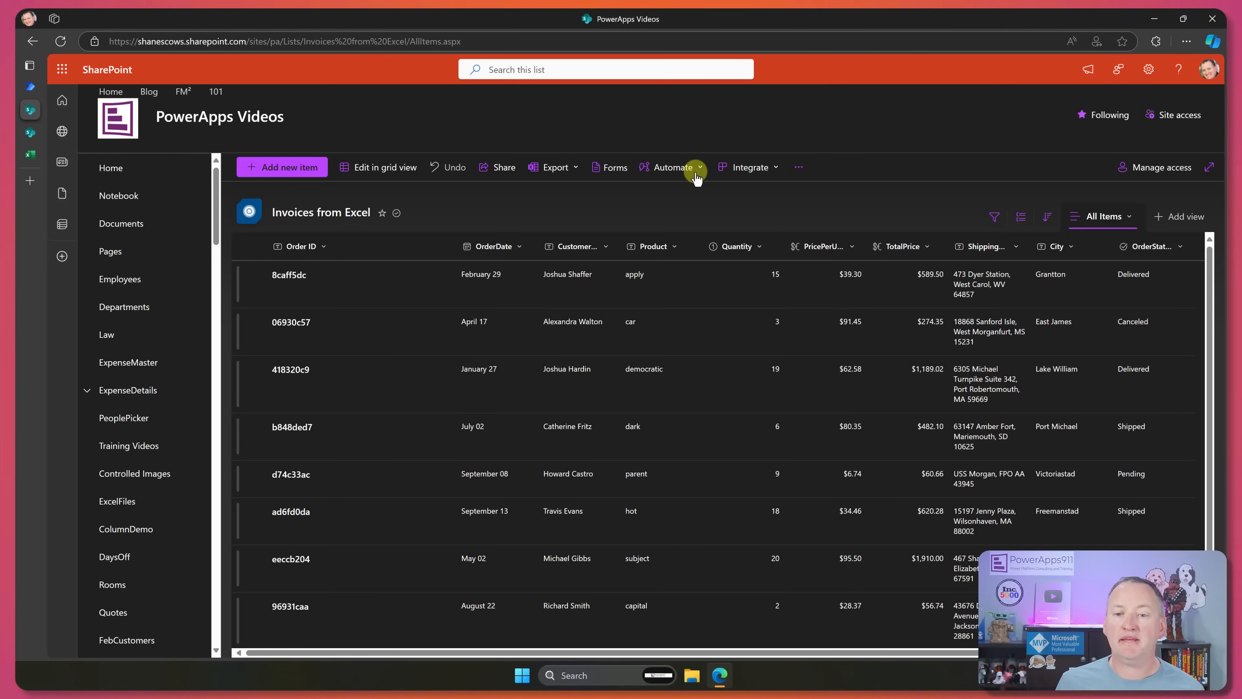
# - Switch to the flow in Power Automate and review the manual trigger's parameters and the available user input types
pyautogui.click(29, 86)
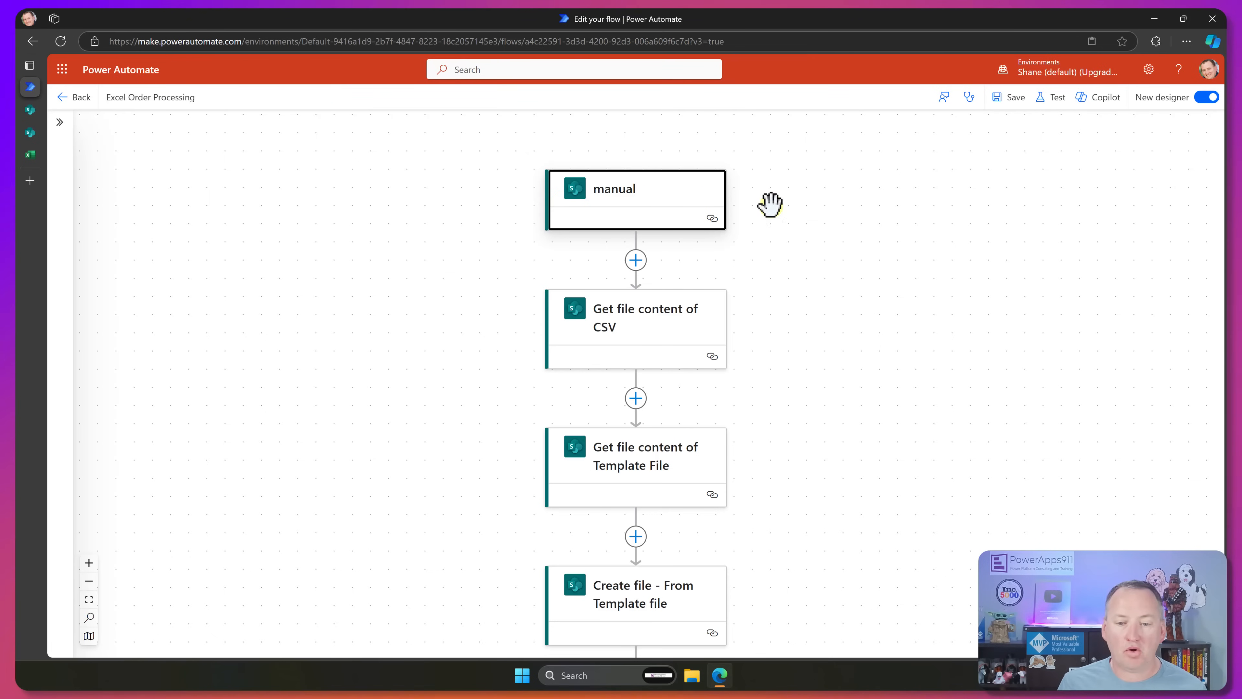
pyautogui.click(680, 205)
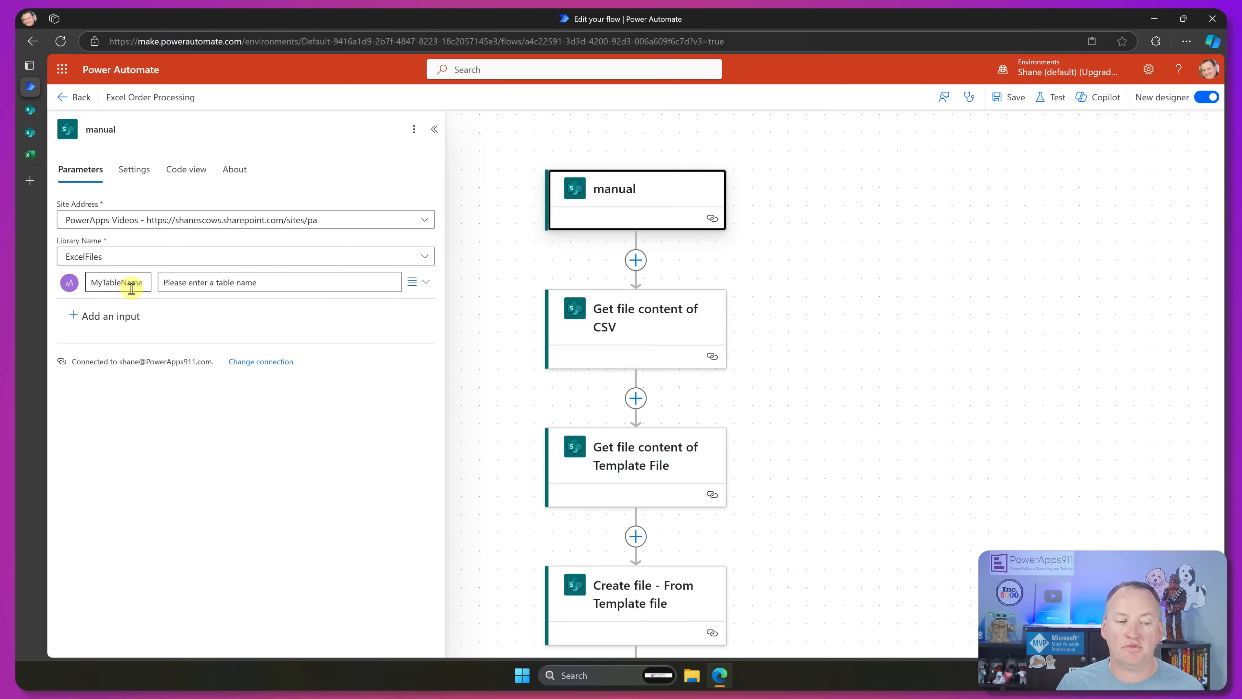
pyautogui.click(88, 311)
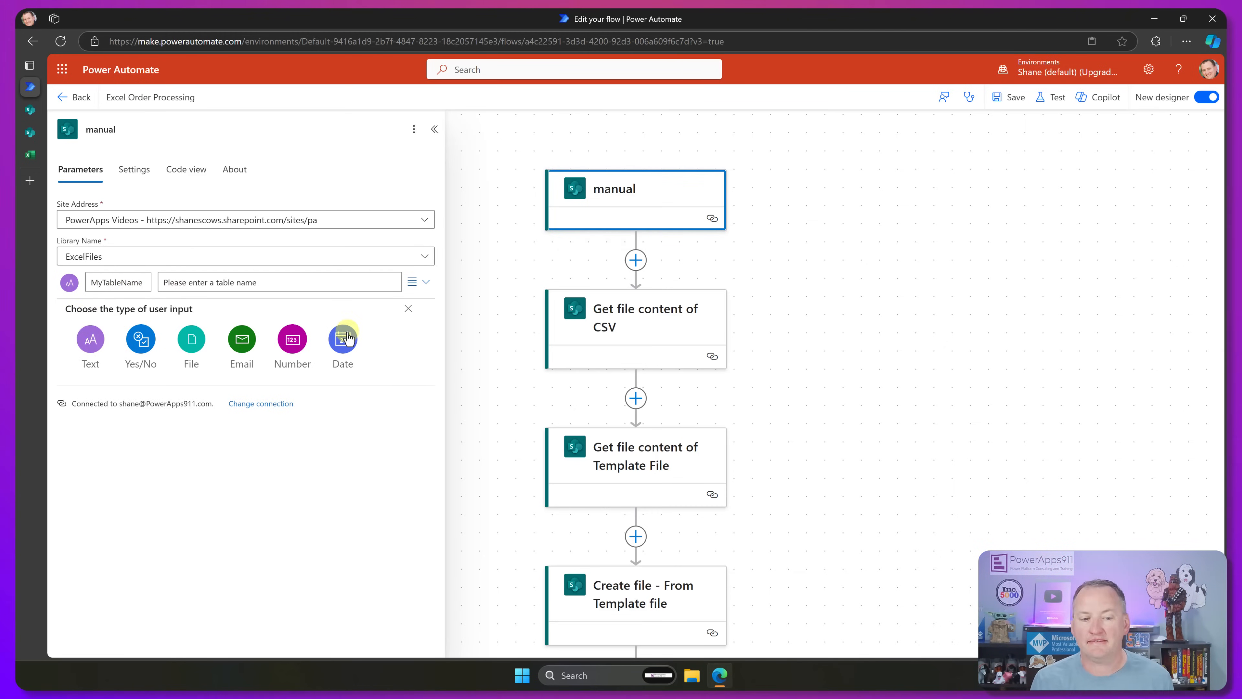
pyautogui.click(407, 309)
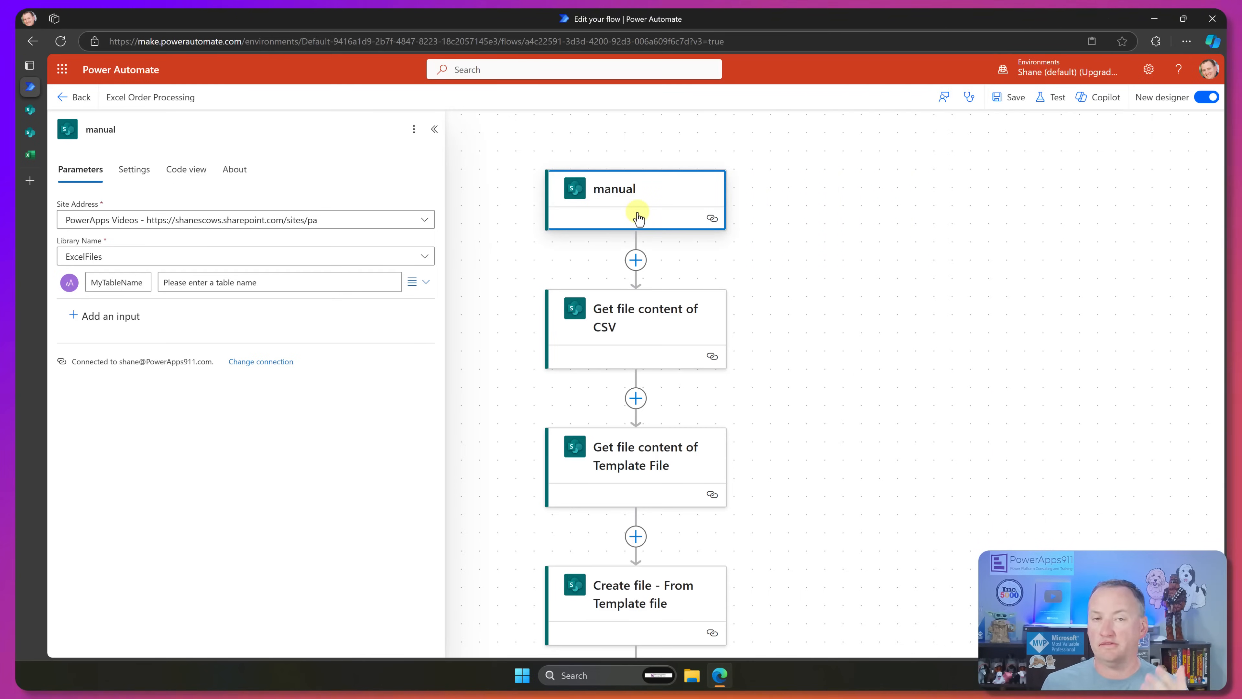
# - Replace the File Identifier in the Get file content of CSV action with the manual trigger's ID dynamic content
pyautogui.click(647, 333)
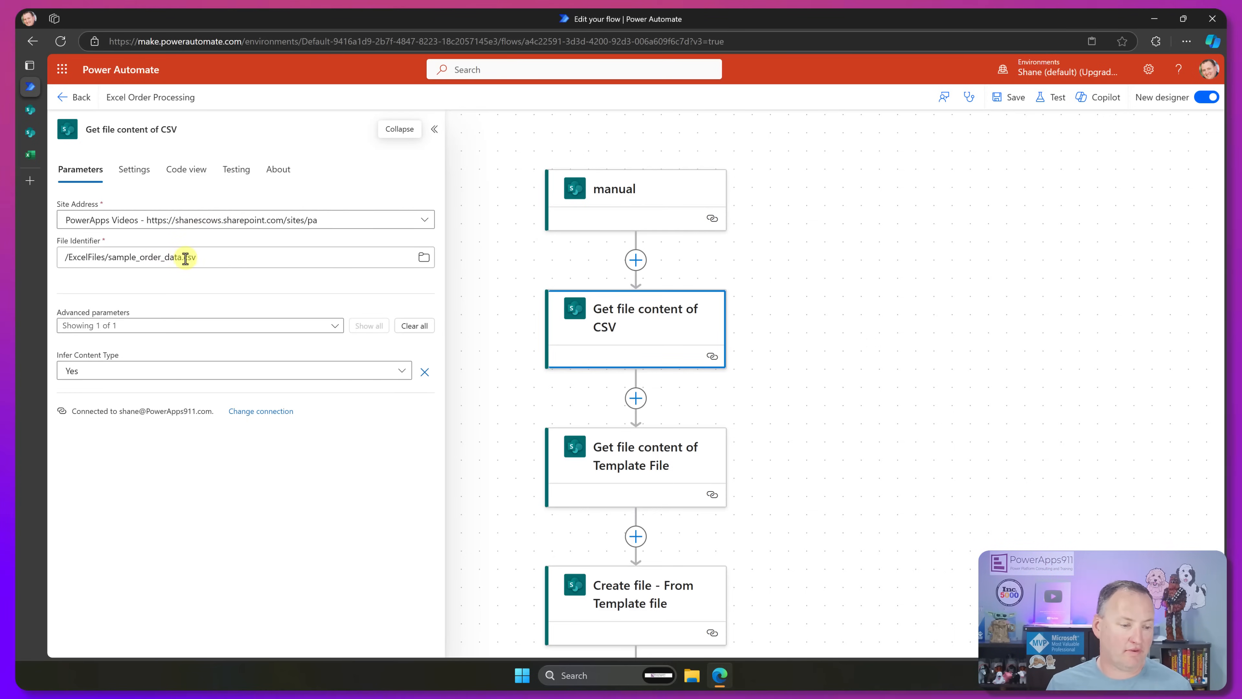
pyautogui.click(419, 262)
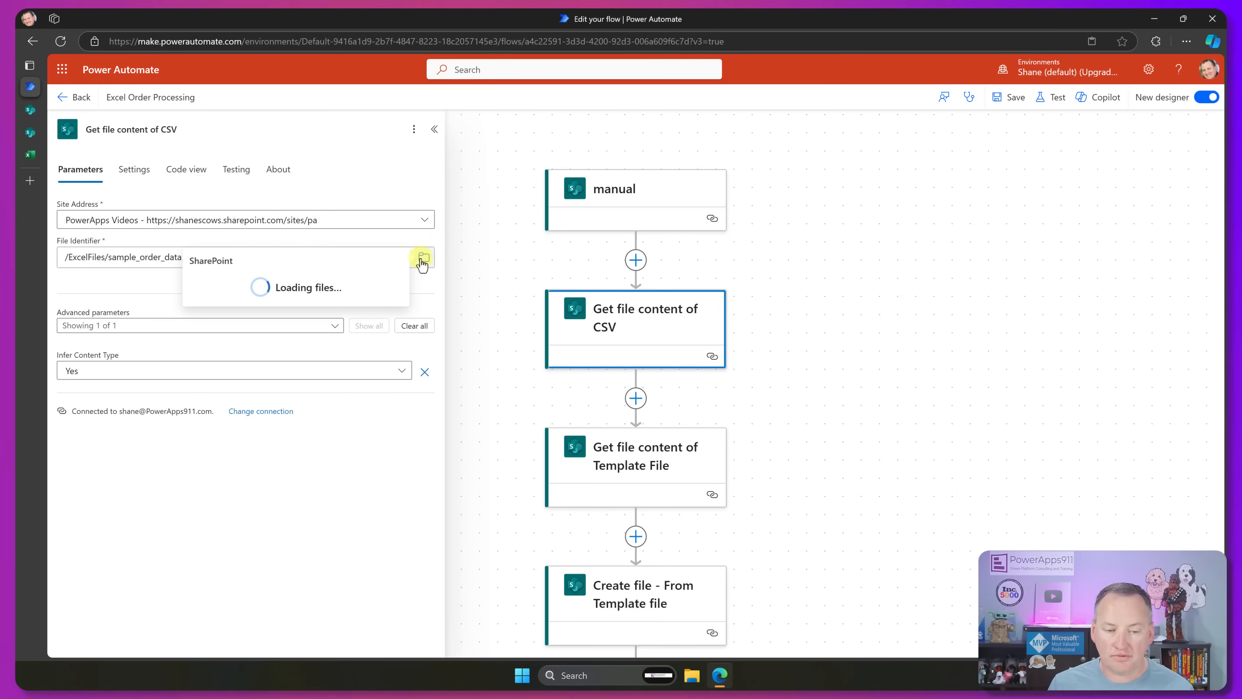
pyautogui.click(133, 260)
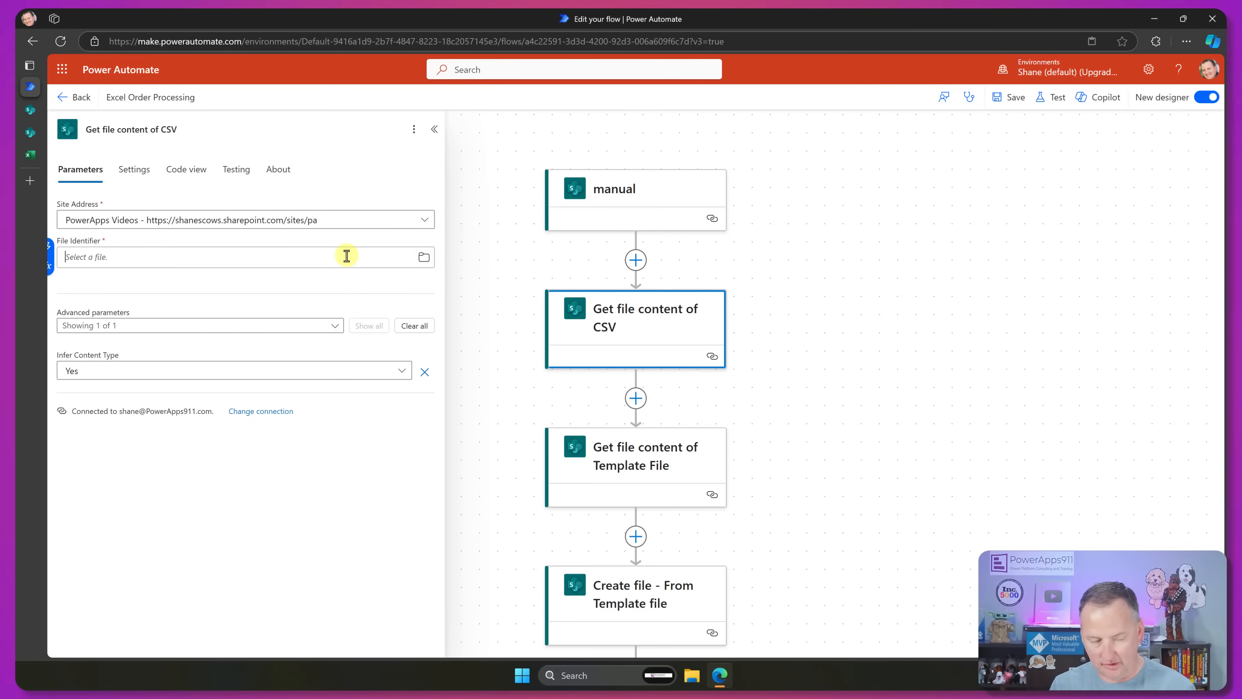
pyautogui.click(49, 245)
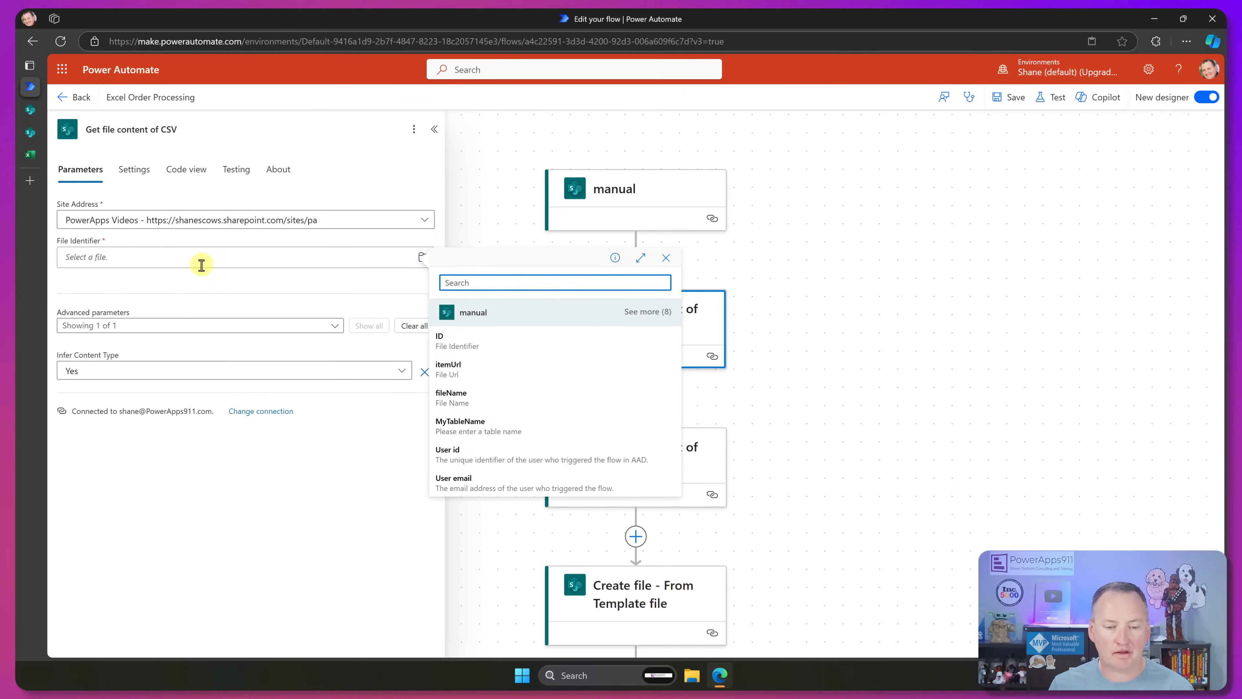
pyautogui.click(481, 349)
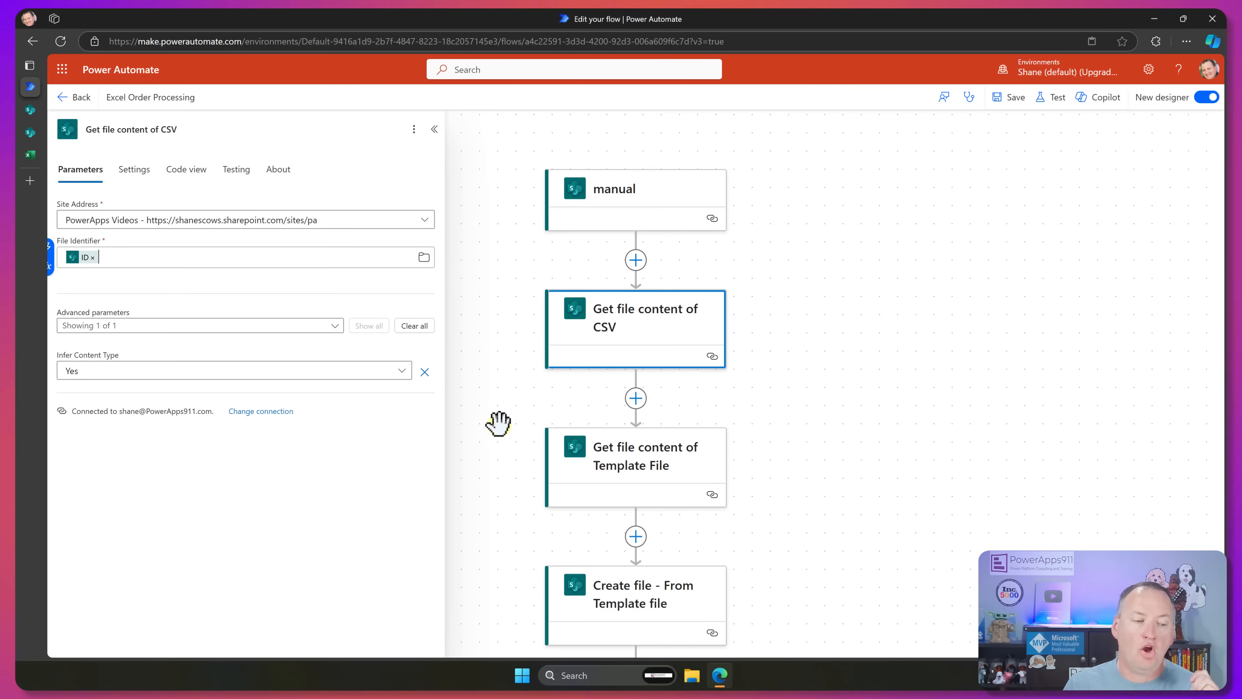
# - Review the parameters of the Get file content of Template File action
pyautogui.click(620, 457)
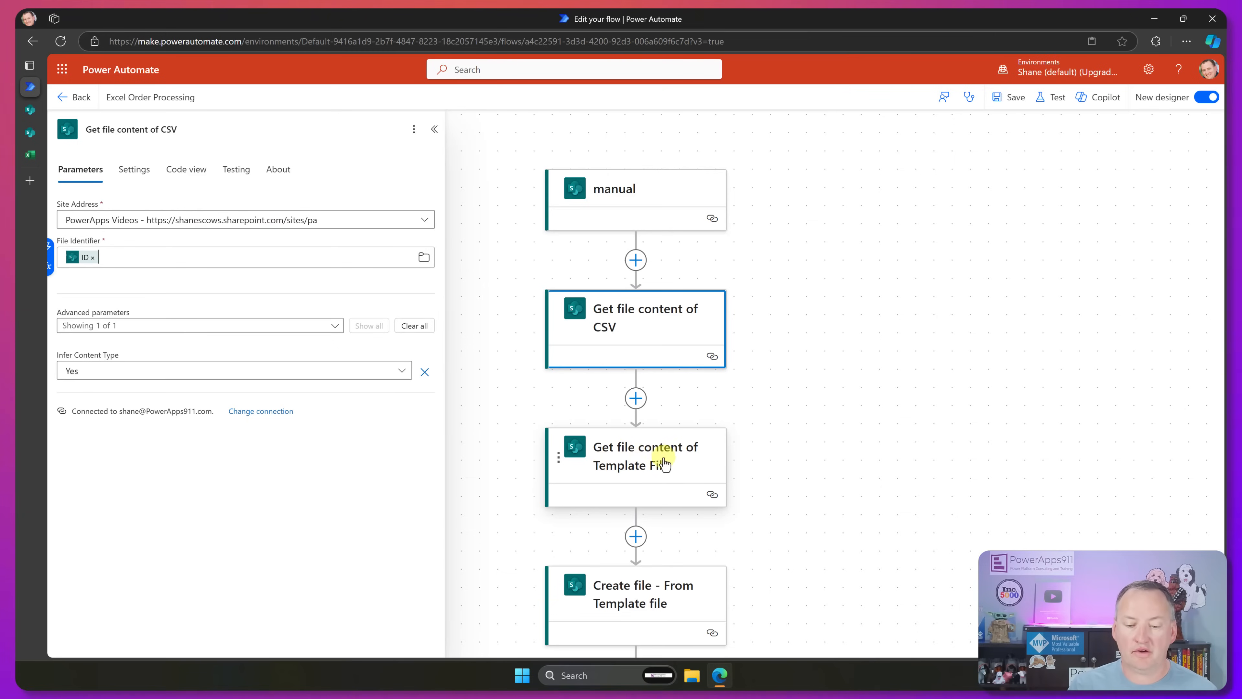
pyautogui.click(676, 468)
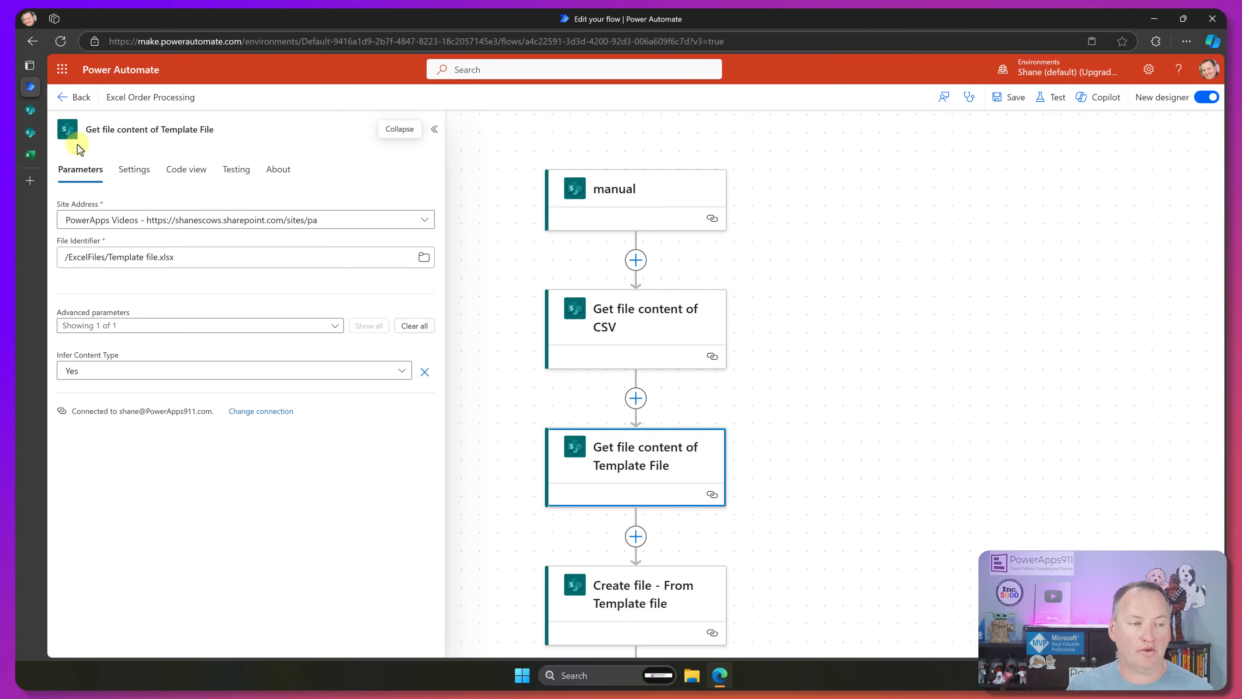
# - Open Template file.xlsx from the SharePoint ExcelFiles library and view all Office Scripts available in it
pyautogui.click(31, 112)
pyautogui.click(31, 133)
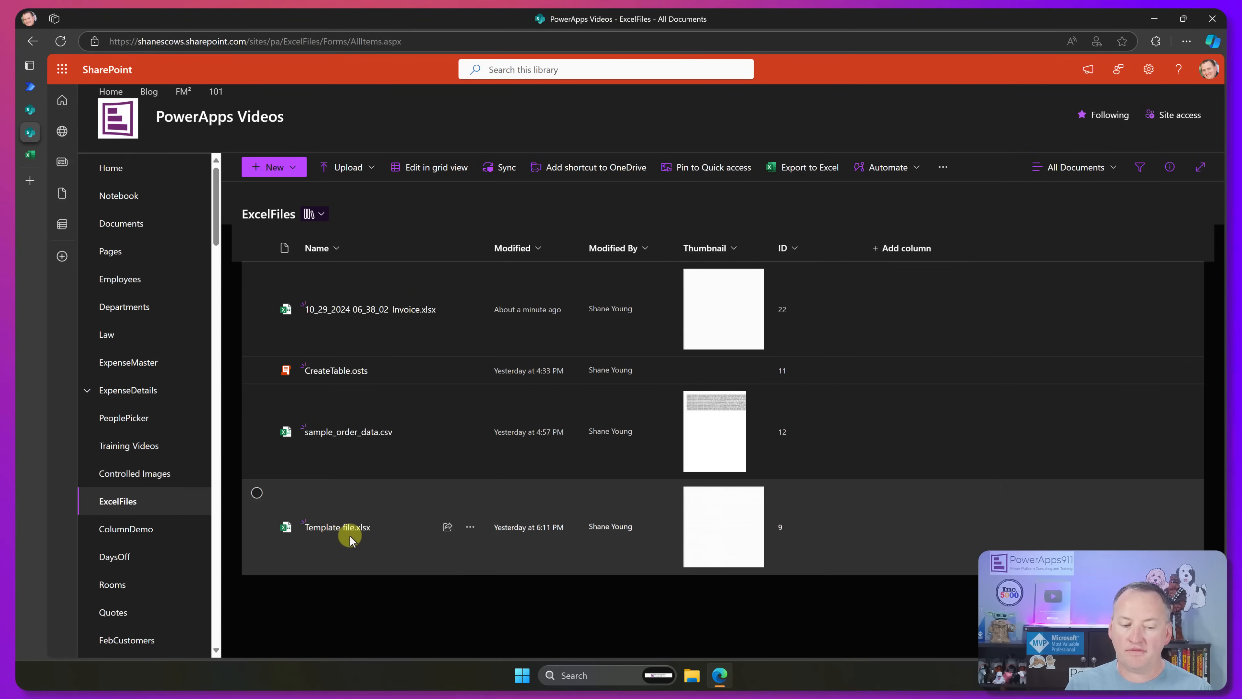
pyautogui.click(349, 527)
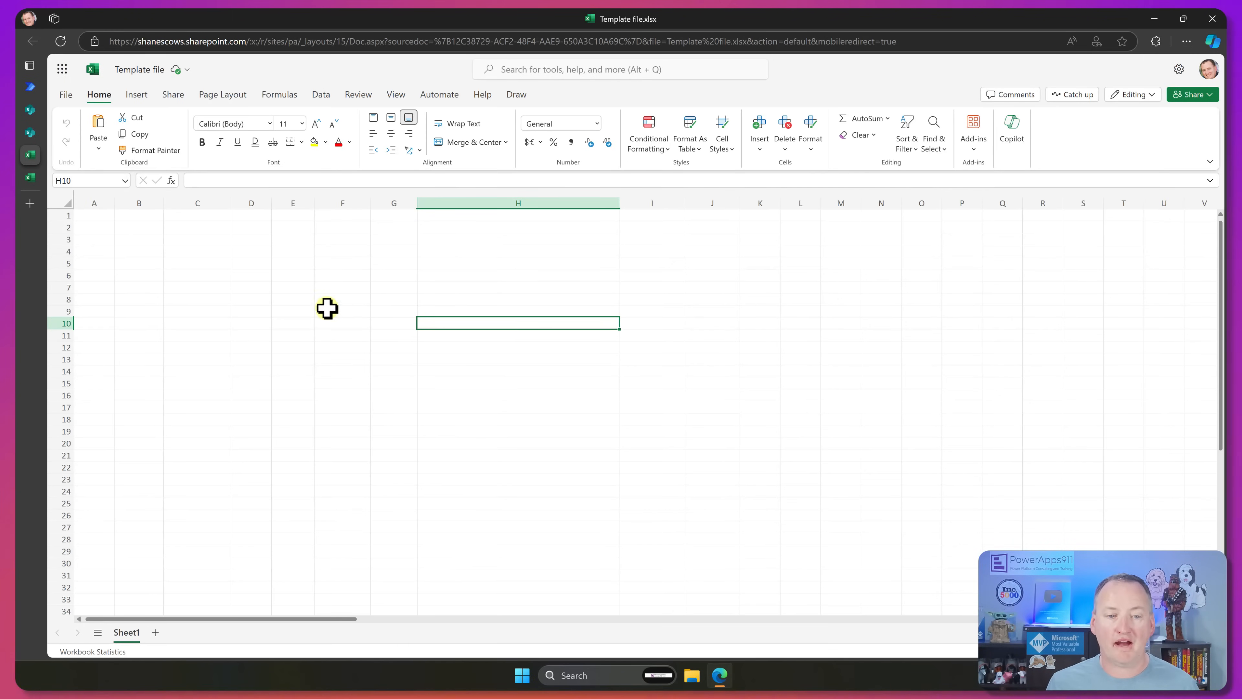
pyautogui.click(439, 95)
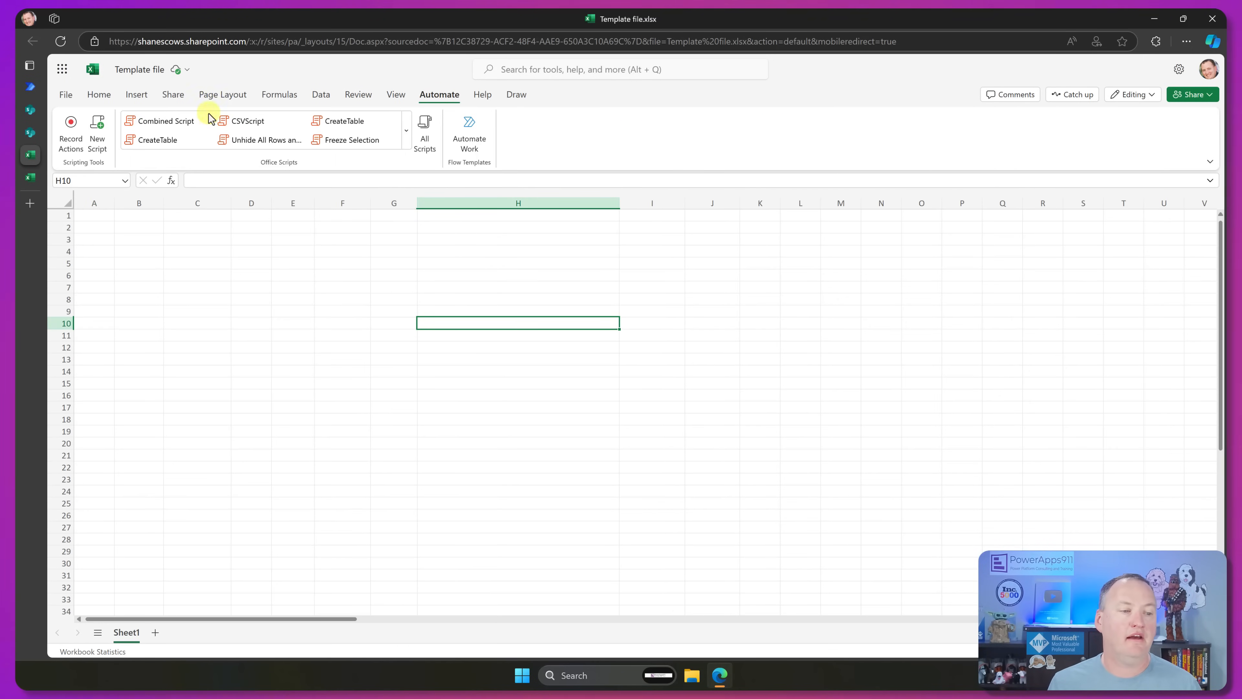
pyautogui.click(424, 139)
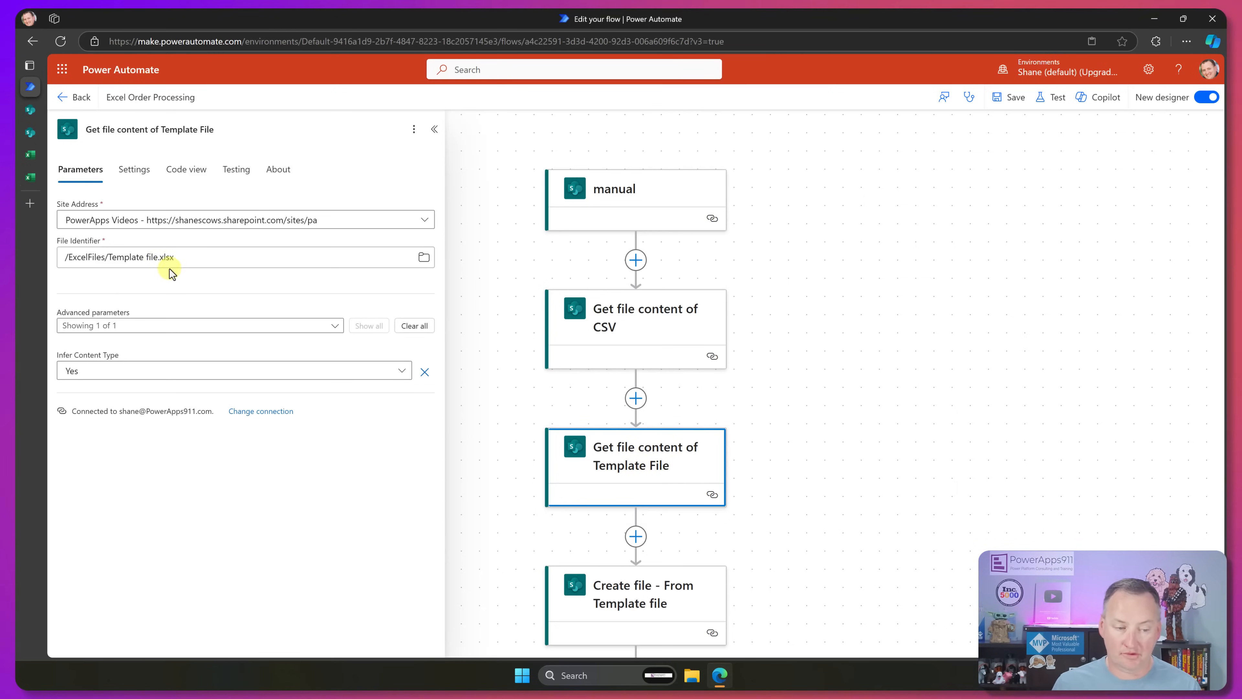
# - Review the Create file - From Template file action in the flow and open its File Name formatDateTime expression
pyautogui.scroll(-5, 634, 410)
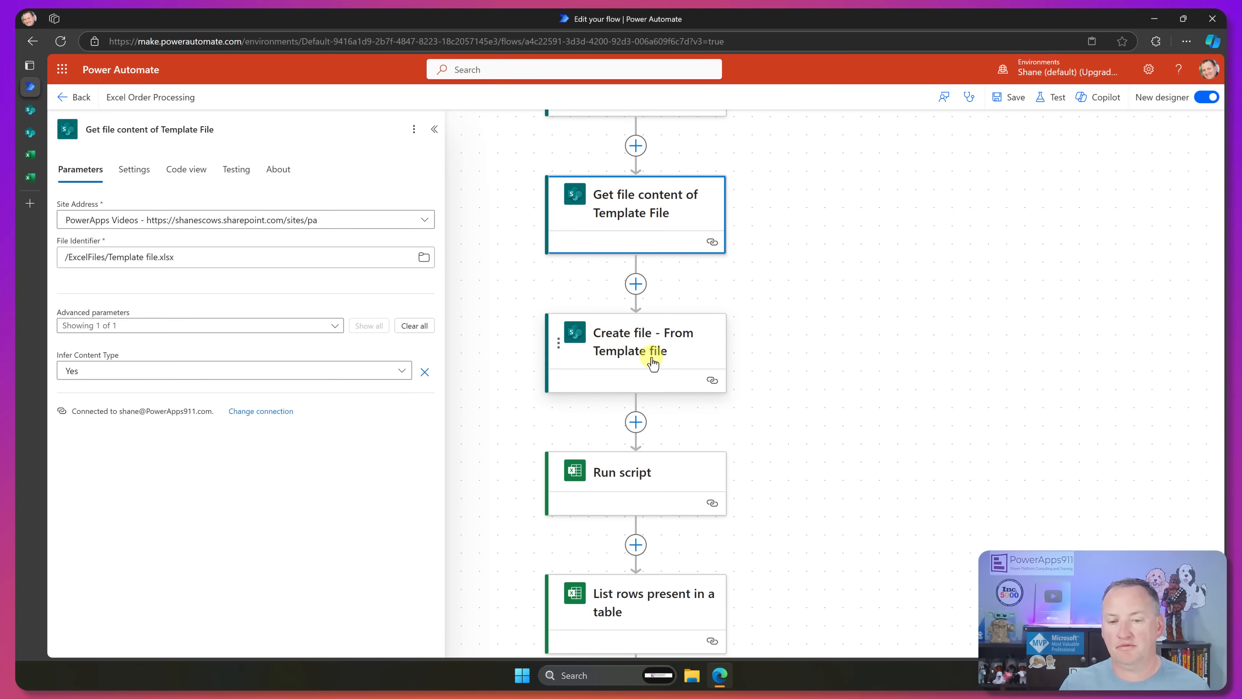
pyautogui.scroll(5, 652, 365)
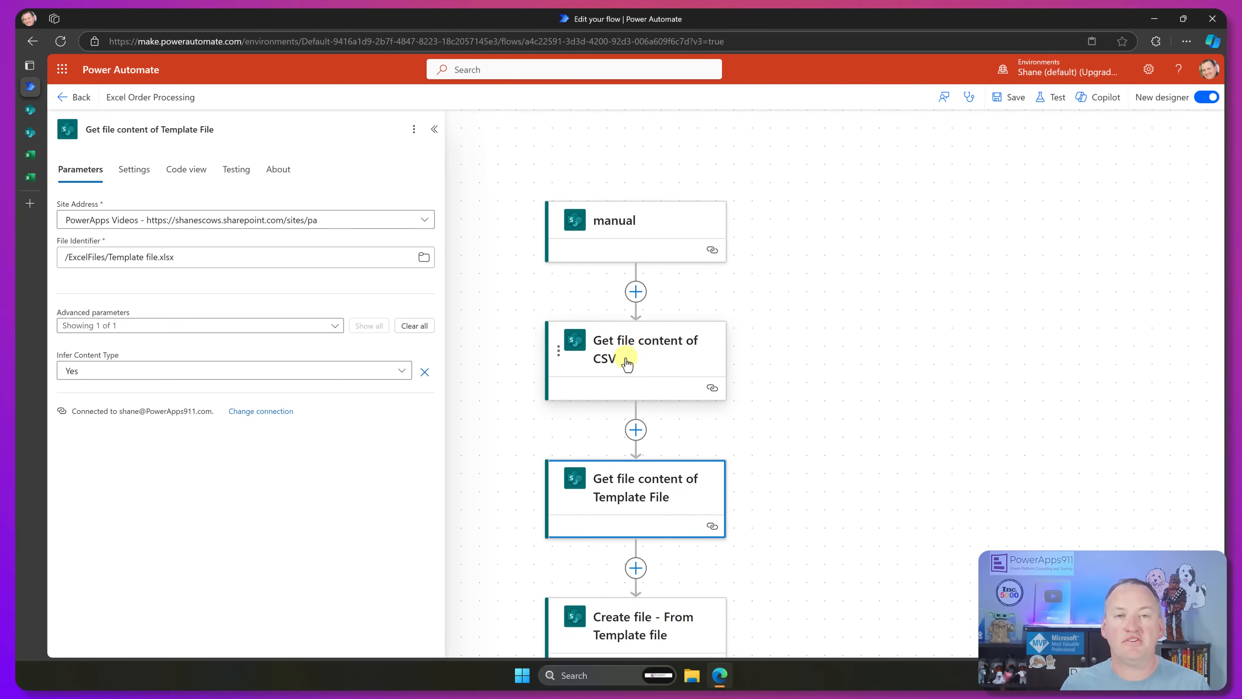
pyautogui.scroll(-4, 664, 380)
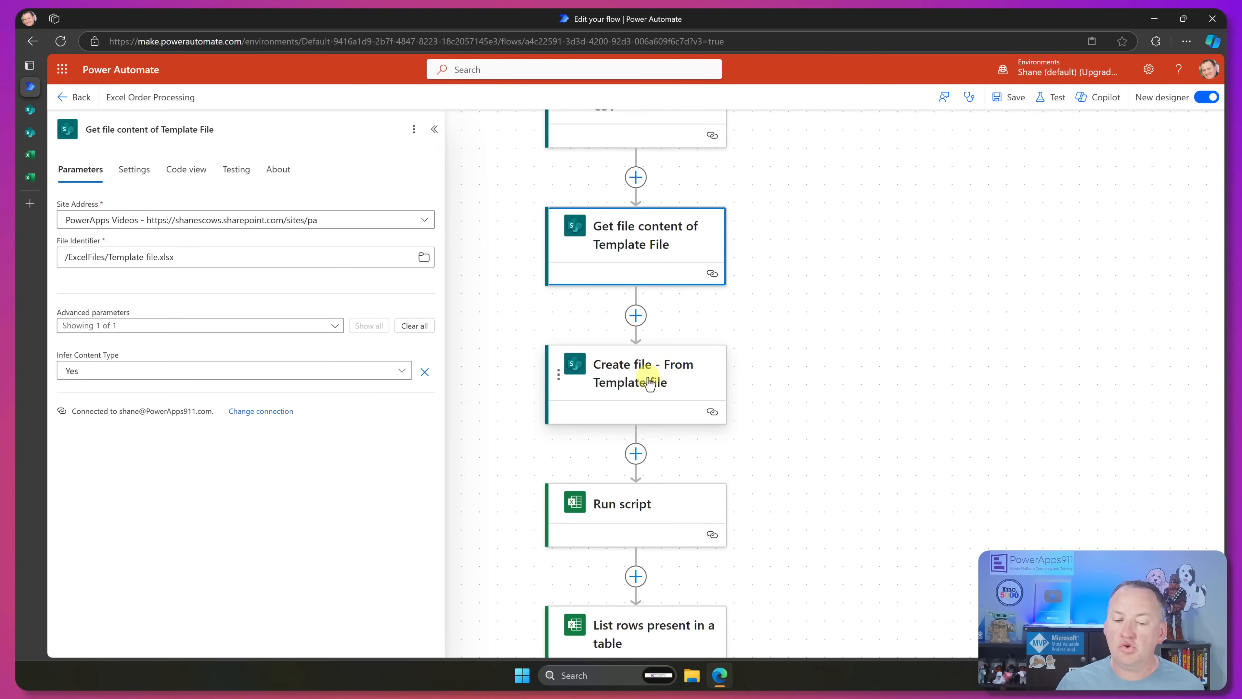
pyautogui.click(634, 370)
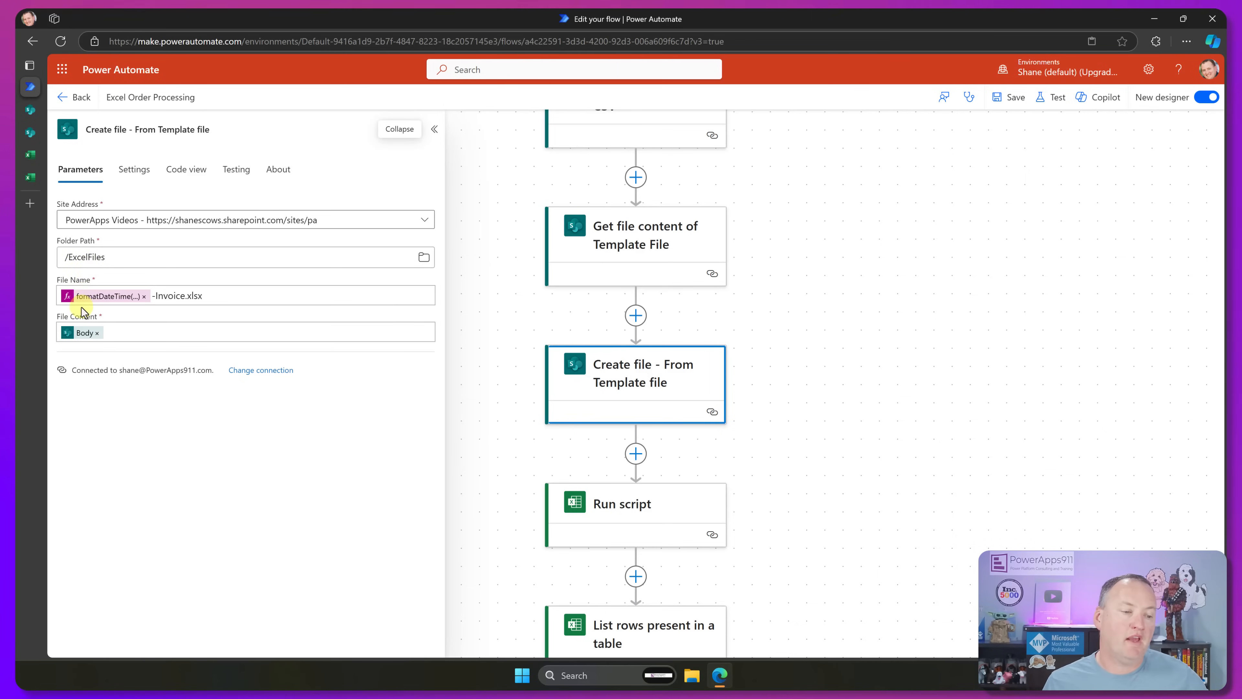
pyautogui.click(108, 299)
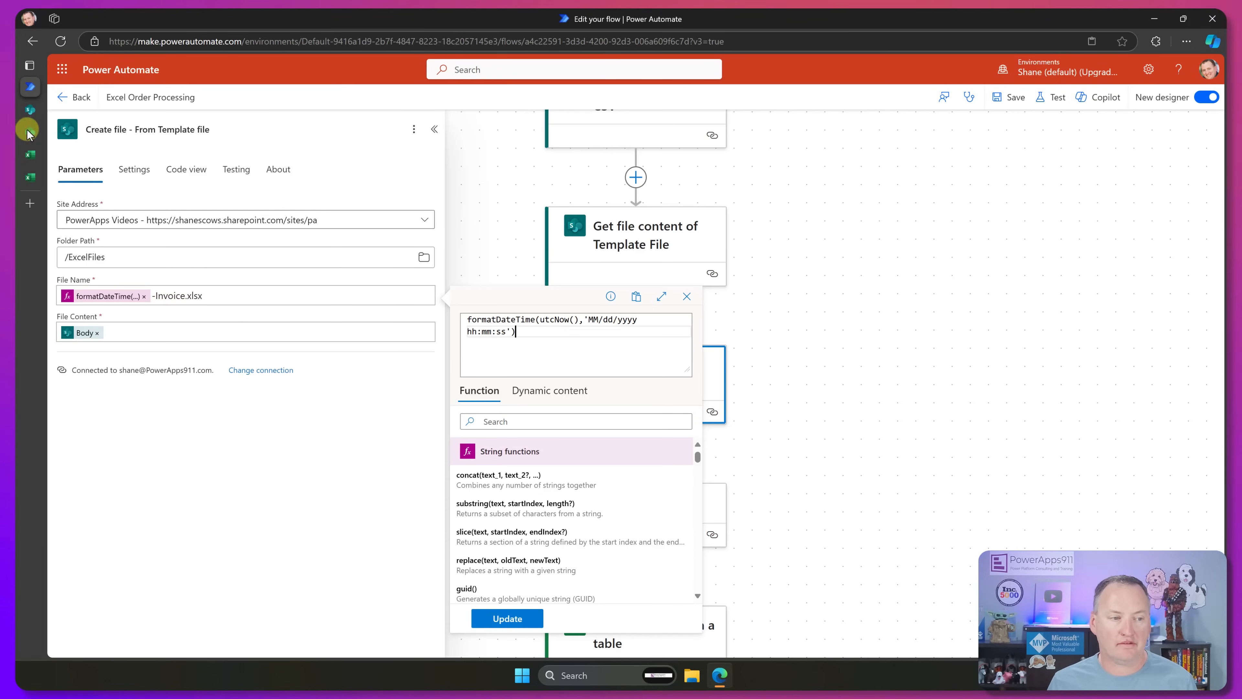
# - Compare the expression with the generated invoice's file name in the ExcelFiles library and return to the flow editor
pyautogui.click(38, 130)
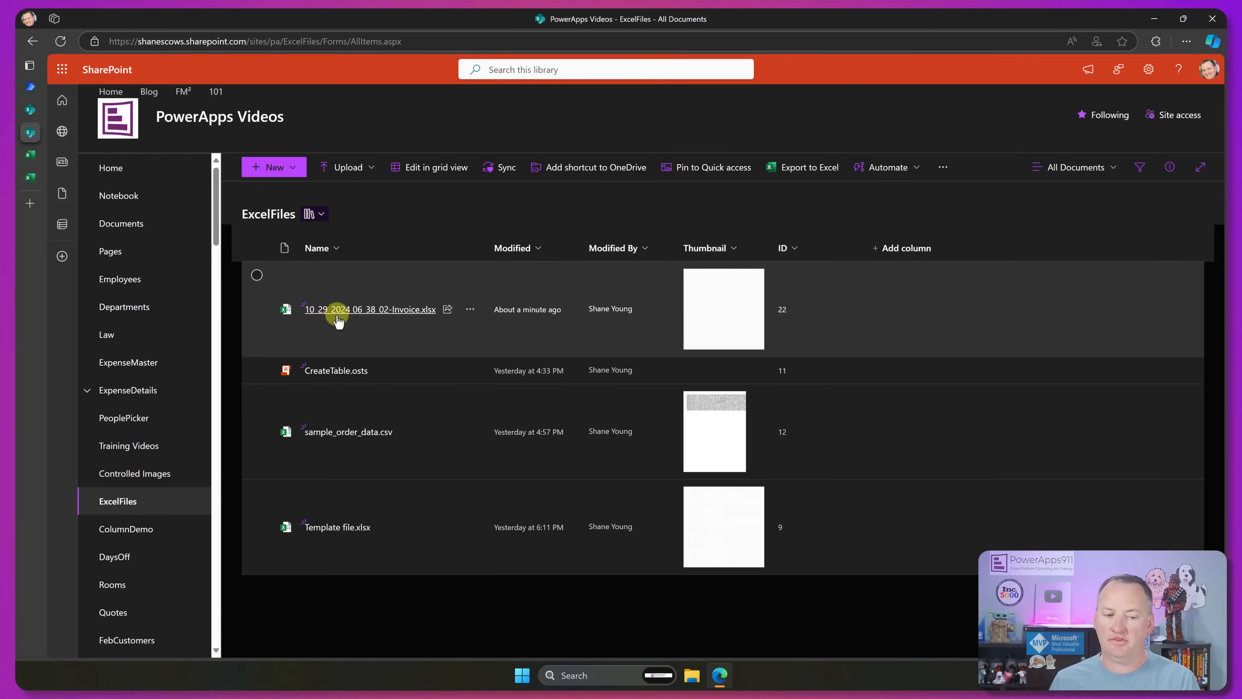
pyautogui.moveTo(344, 321)
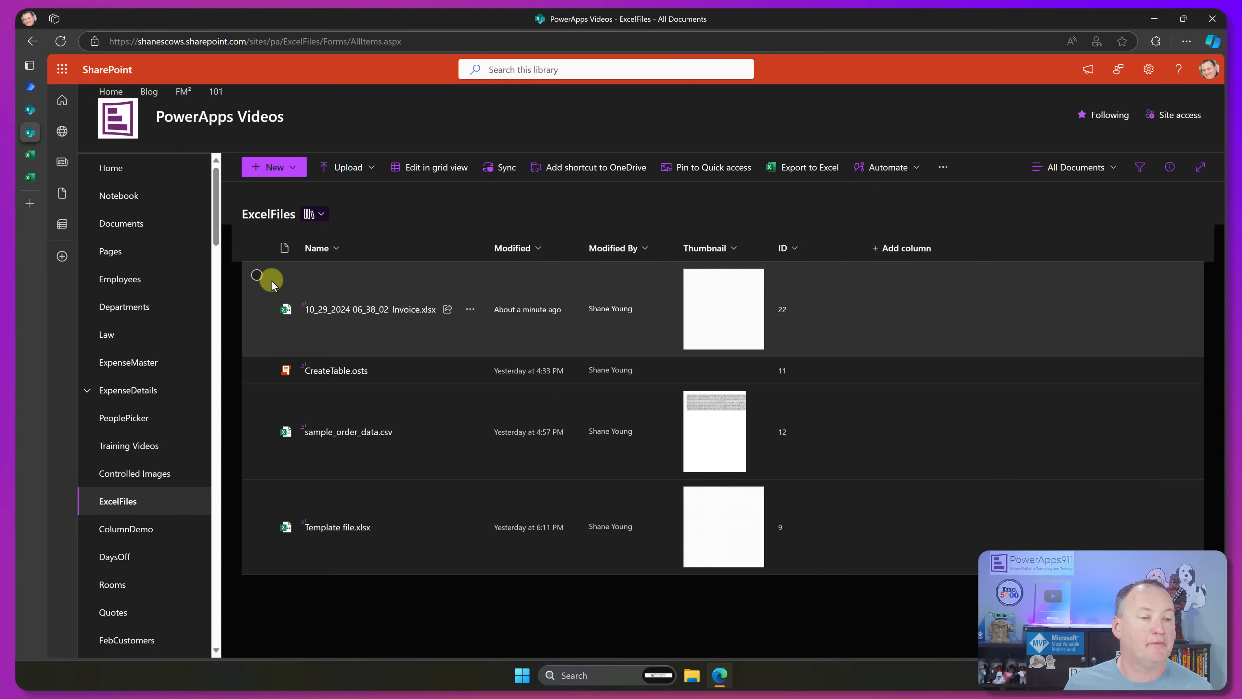
pyautogui.click(73, 87)
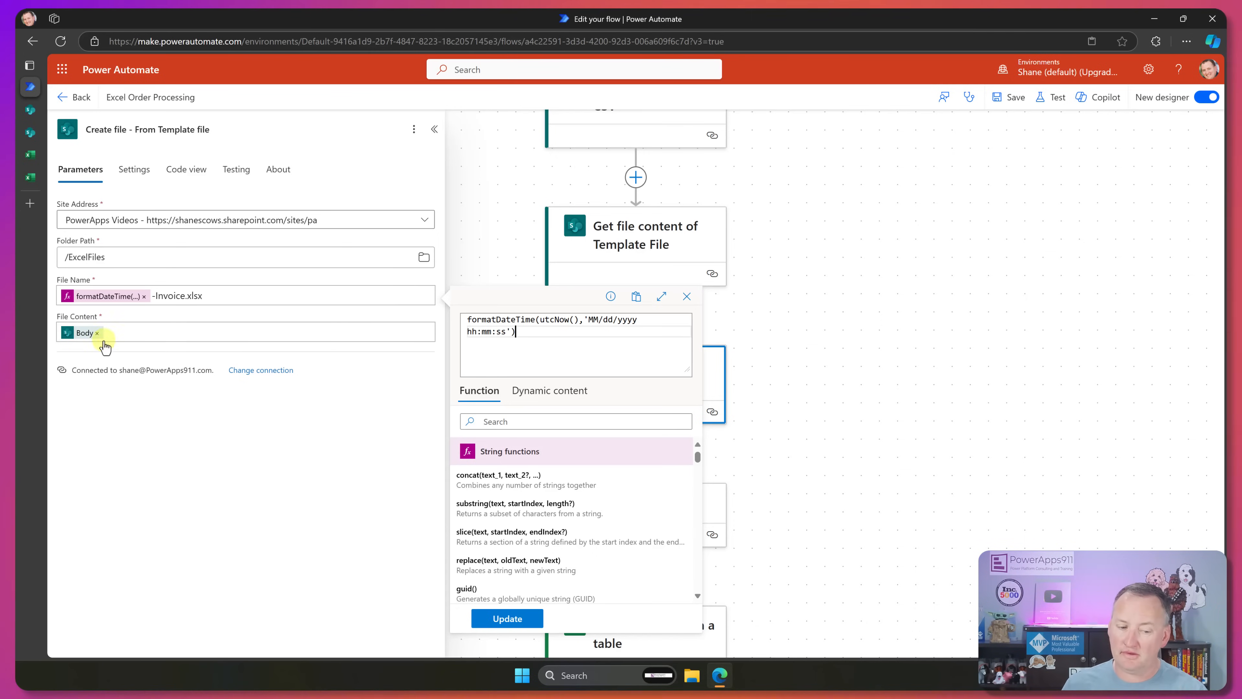
# - Close the Create file action's details and open the Run script action to review its parameters
pyautogui.click(791, 332)
pyautogui.click(791, 331)
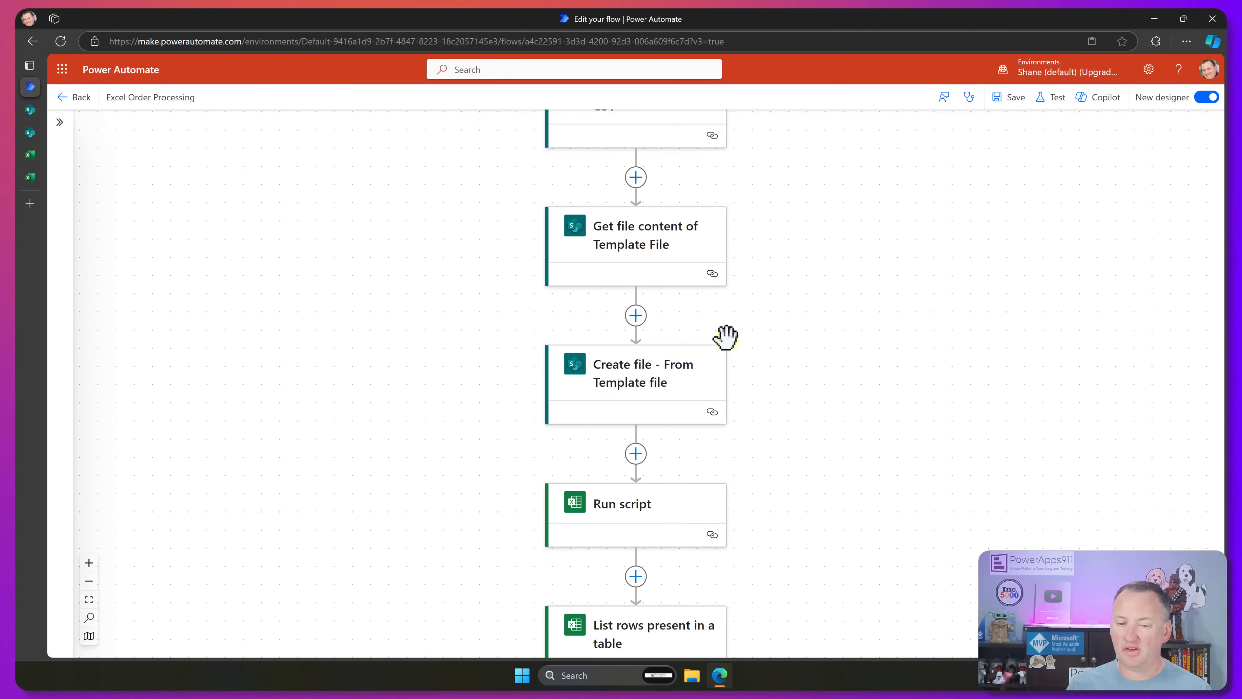
pyautogui.scroll(2, 710, 341)
pyautogui.scroll(-8, 670, 341)
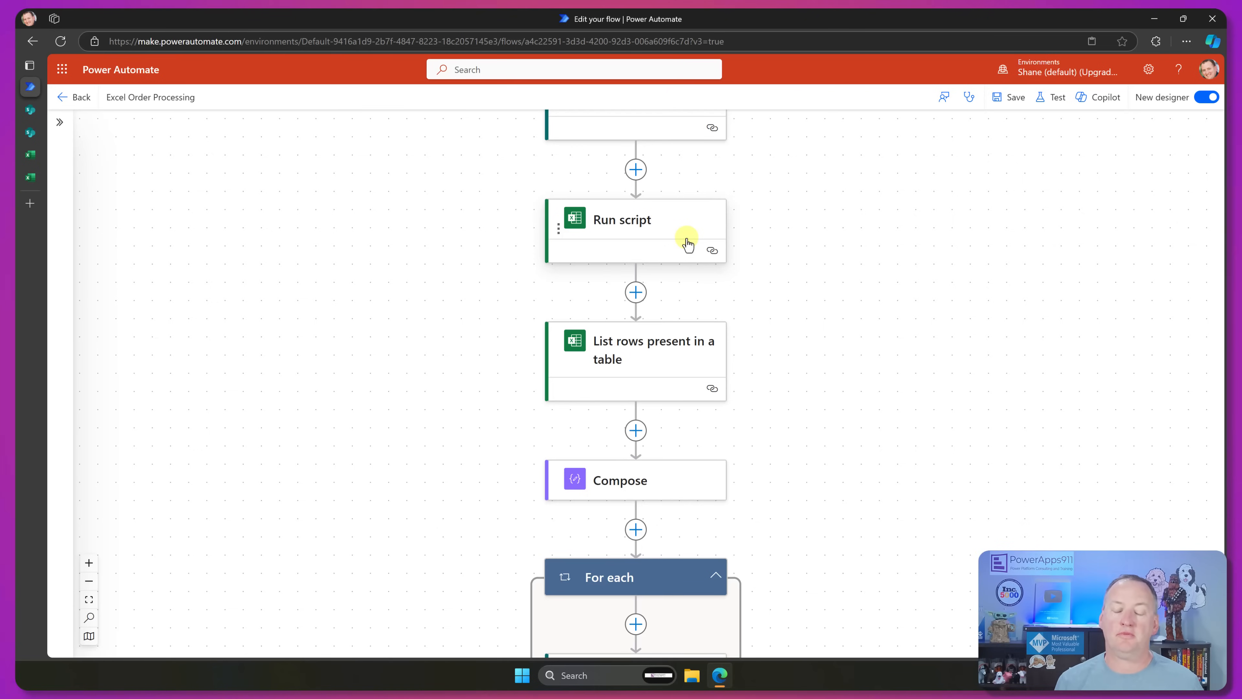
pyautogui.click(668, 228)
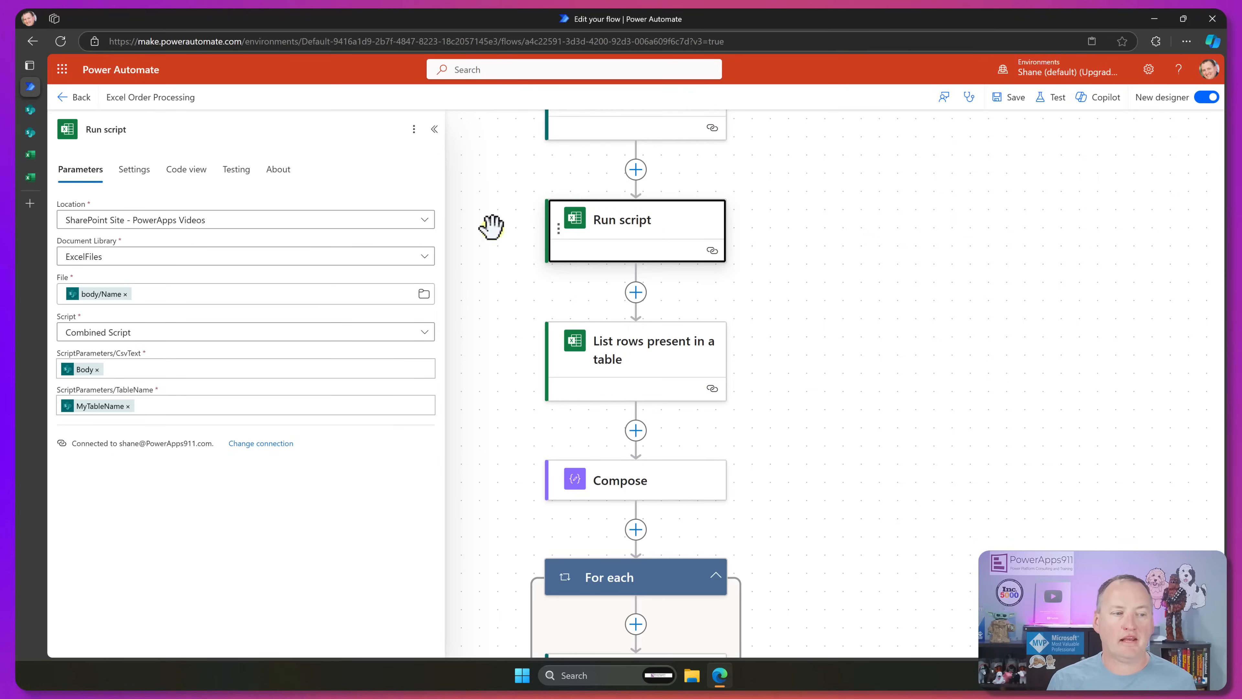
# - Switch to Template file.xlsx, open the code of Combined Script for editing and widen the code editor
pyautogui.moveTo(33, 183)
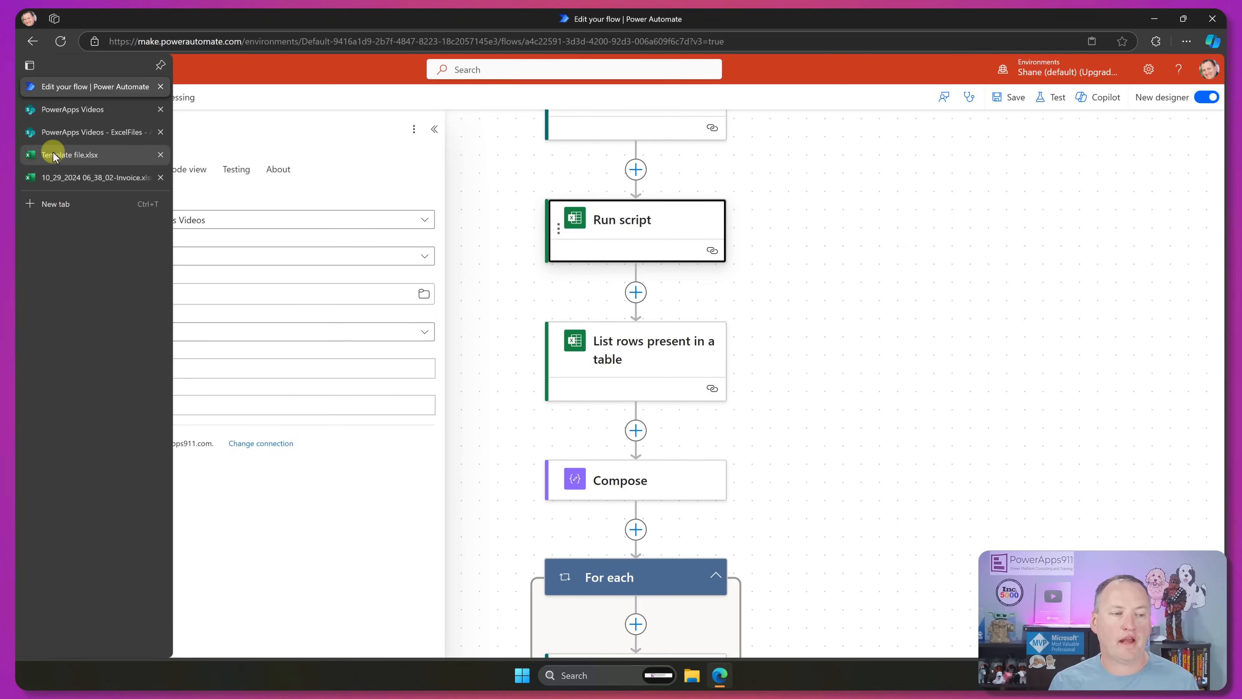
pyautogui.click(34, 155)
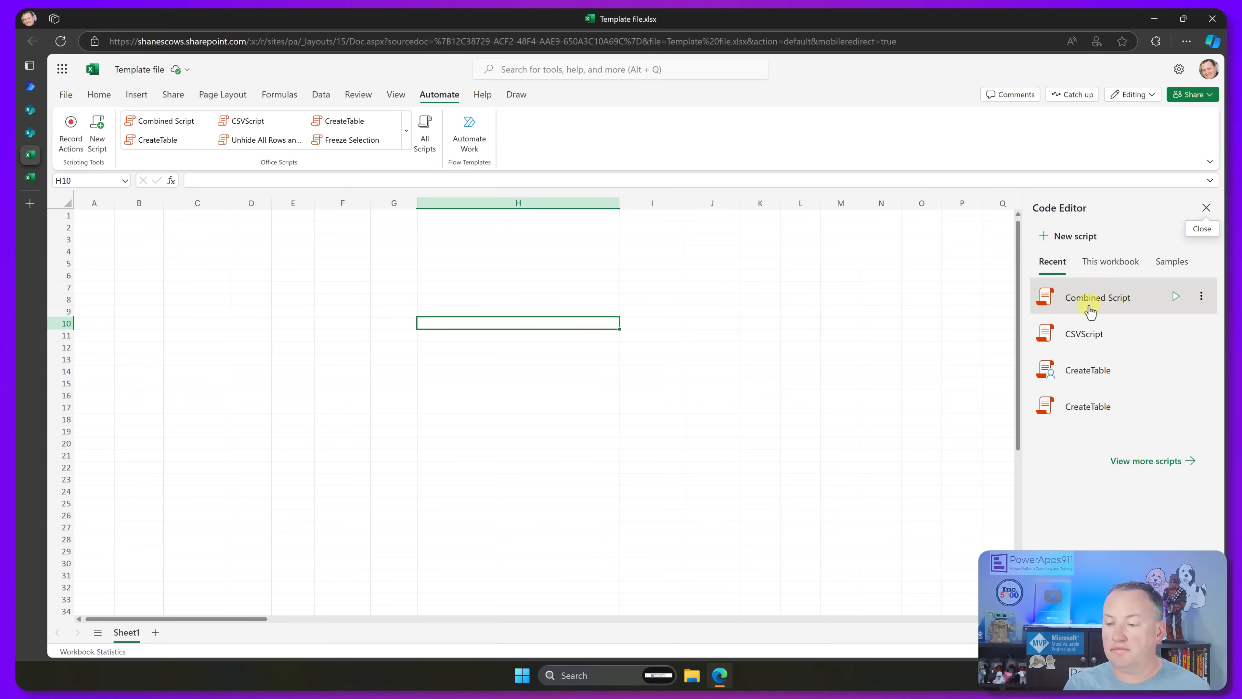
pyautogui.click(1107, 299)
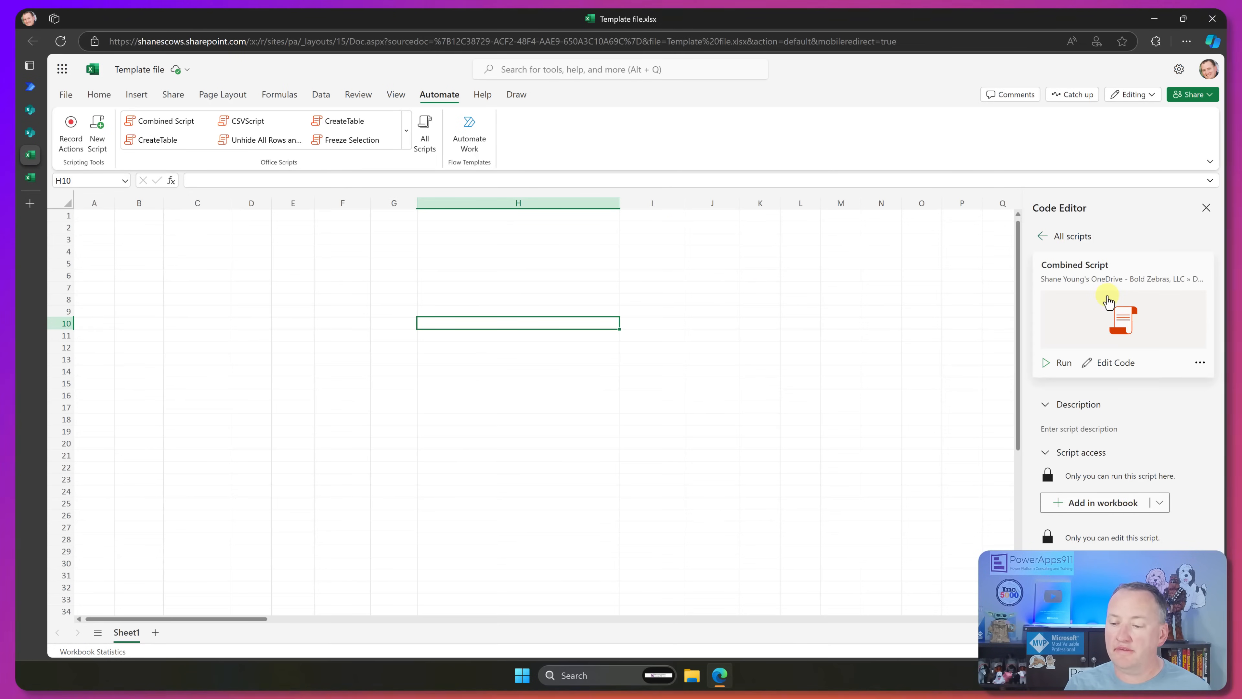
pyautogui.click(1109, 360)
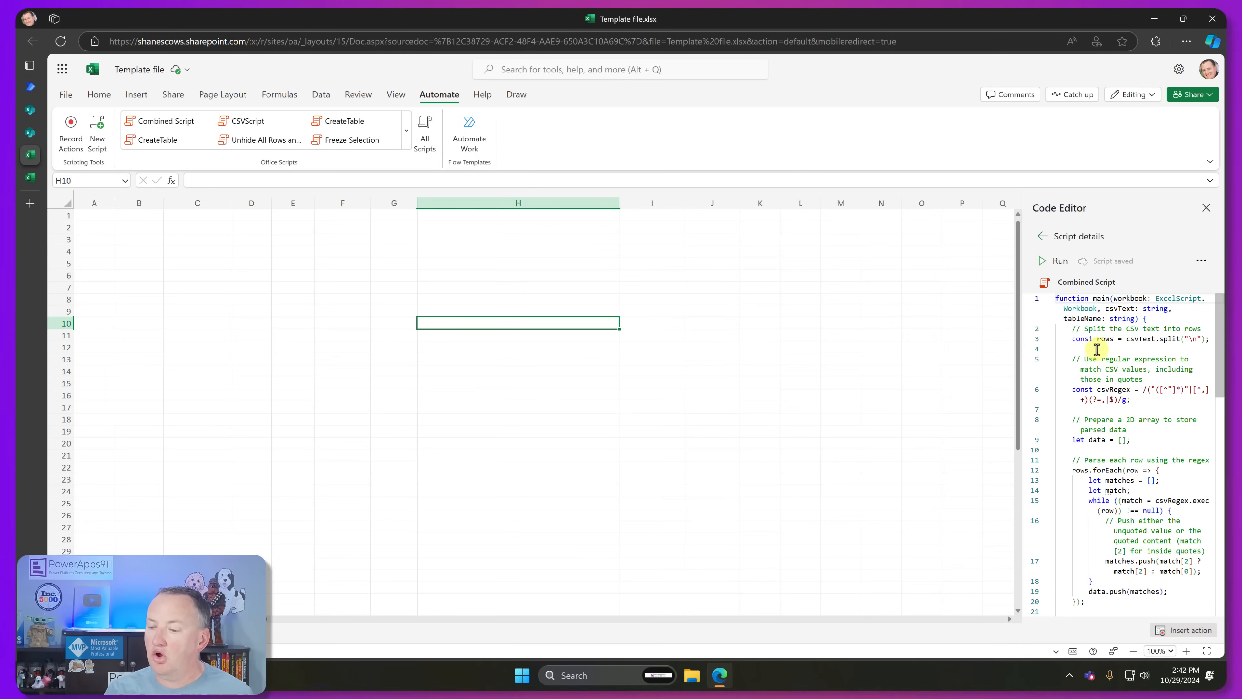
pyautogui.moveTo(1012, 269); pyautogui.dragTo(837, 280)
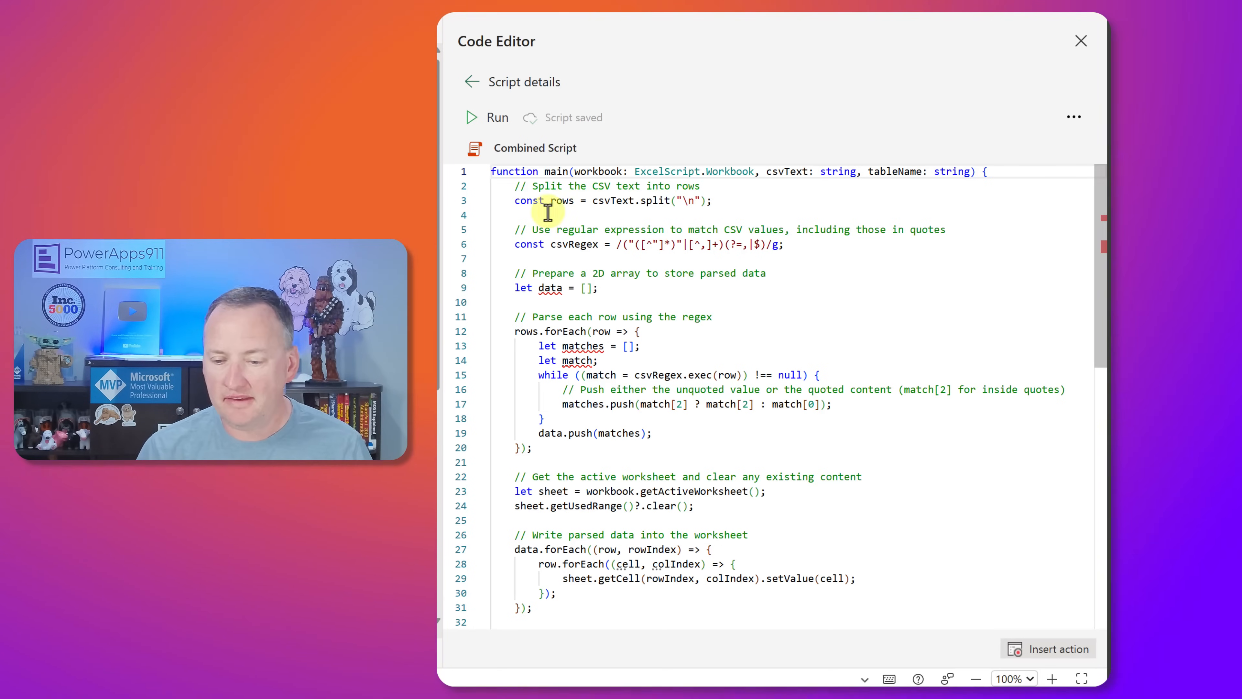
# - Read through Combined Script, from its csvText and tableName parameters and CSV parsing to the conversion of the populated range into a table
pyautogui.scroll(-1, 631, 283)
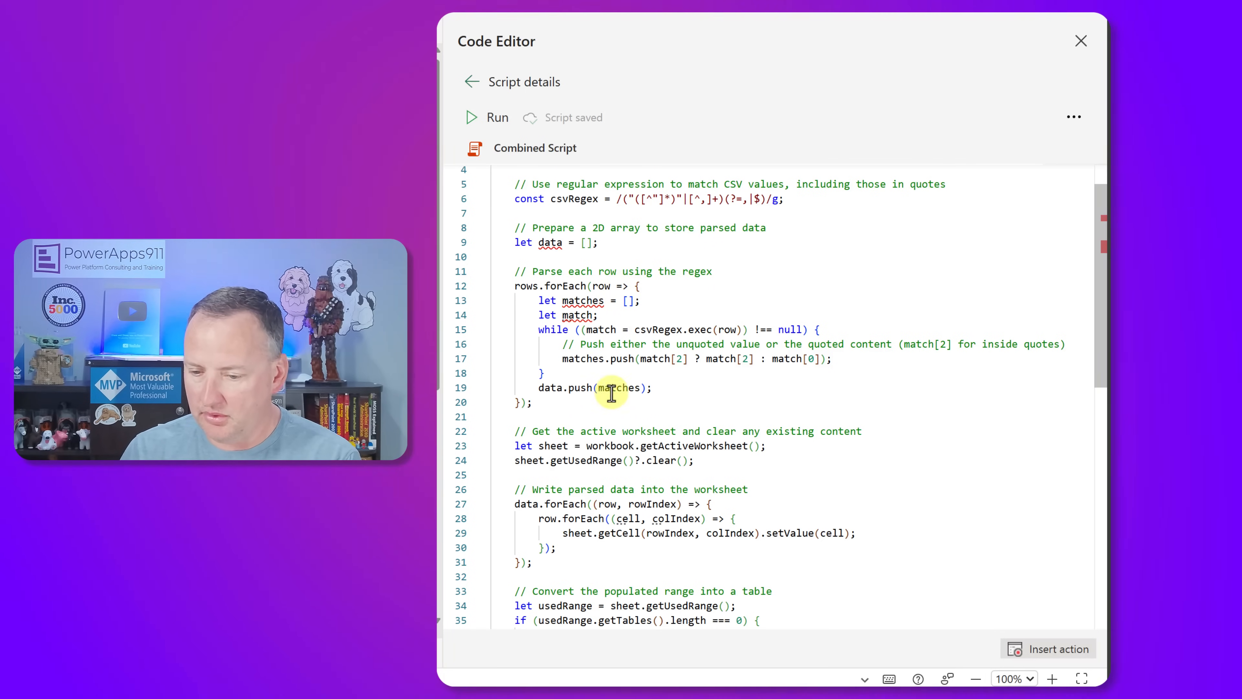
pyautogui.scroll(-4, 611, 392)
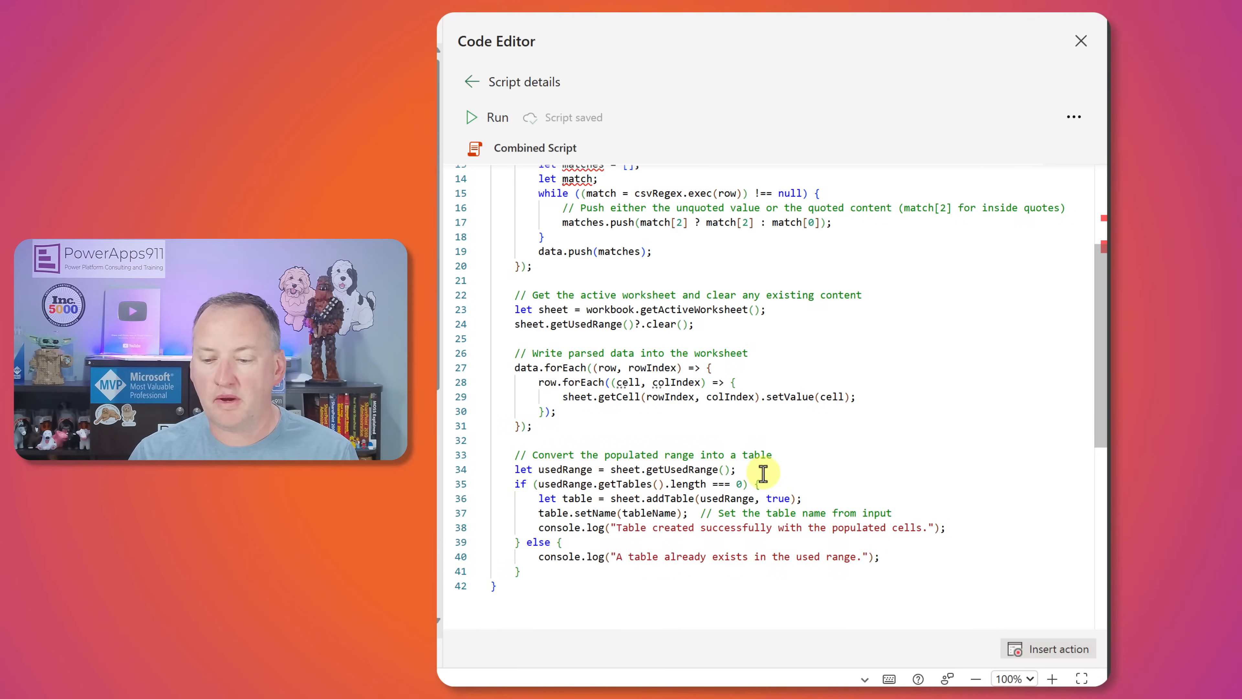
pyautogui.scroll(-1, 778, 472)
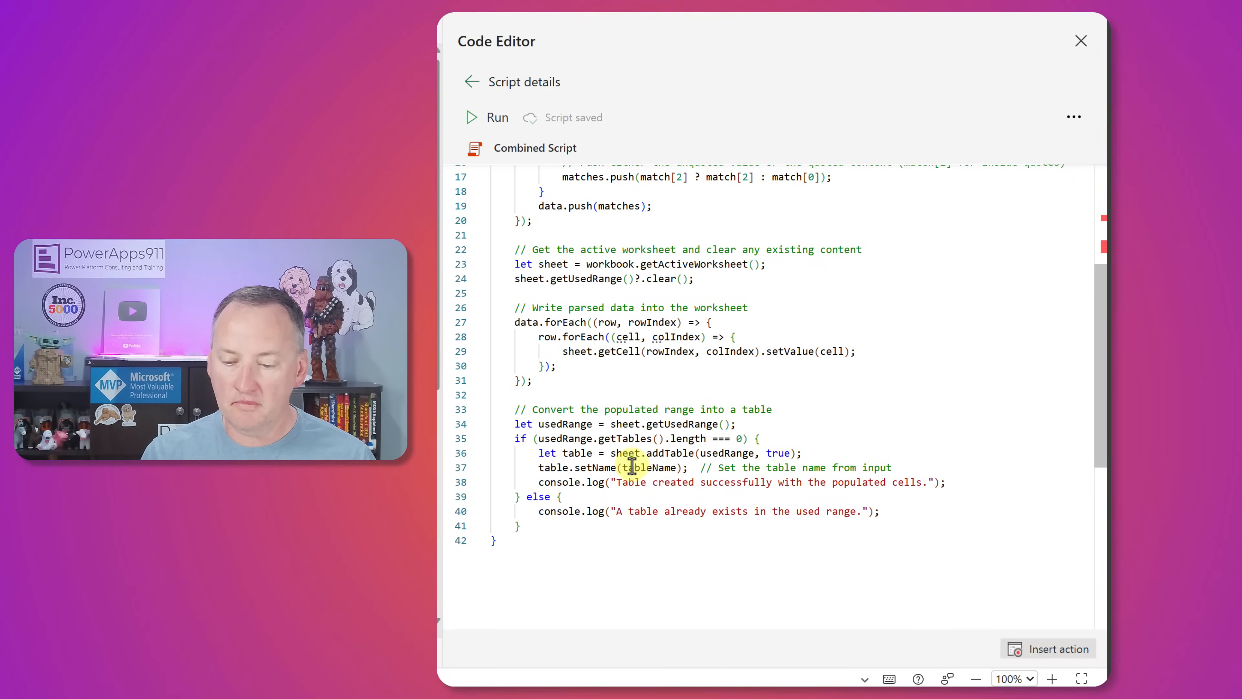
pyautogui.scroll(5, 635, 467)
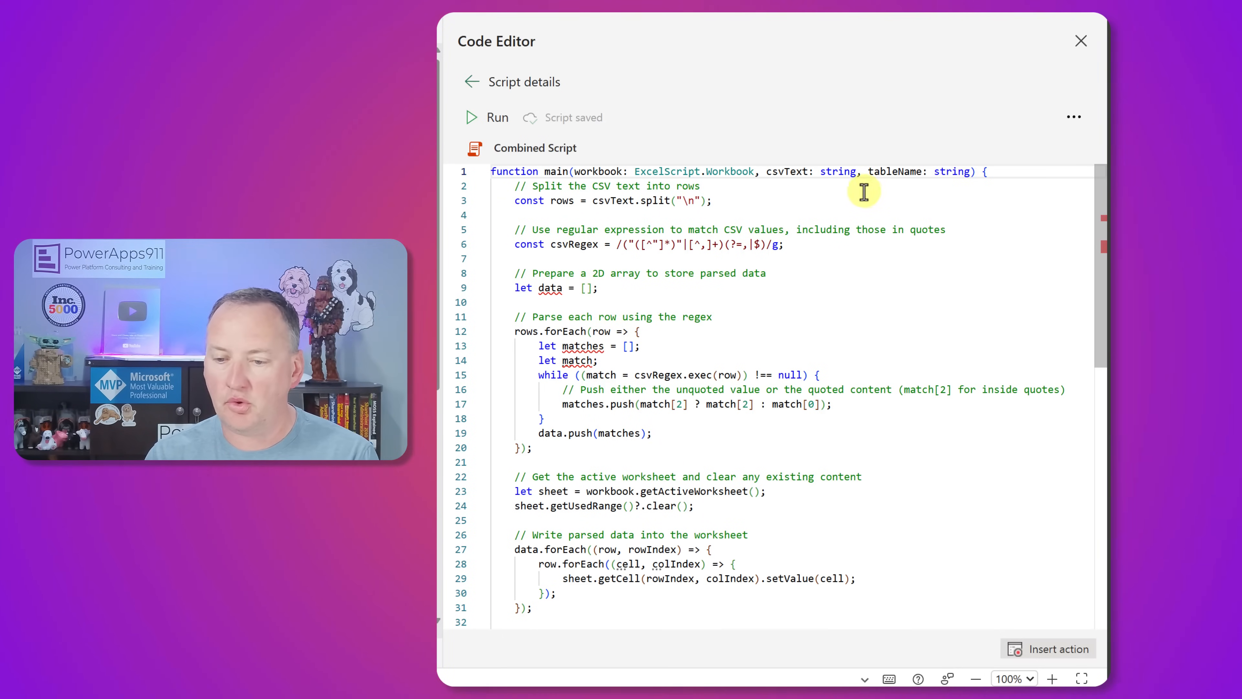
pyautogui.scroll(-1, 684, 293)
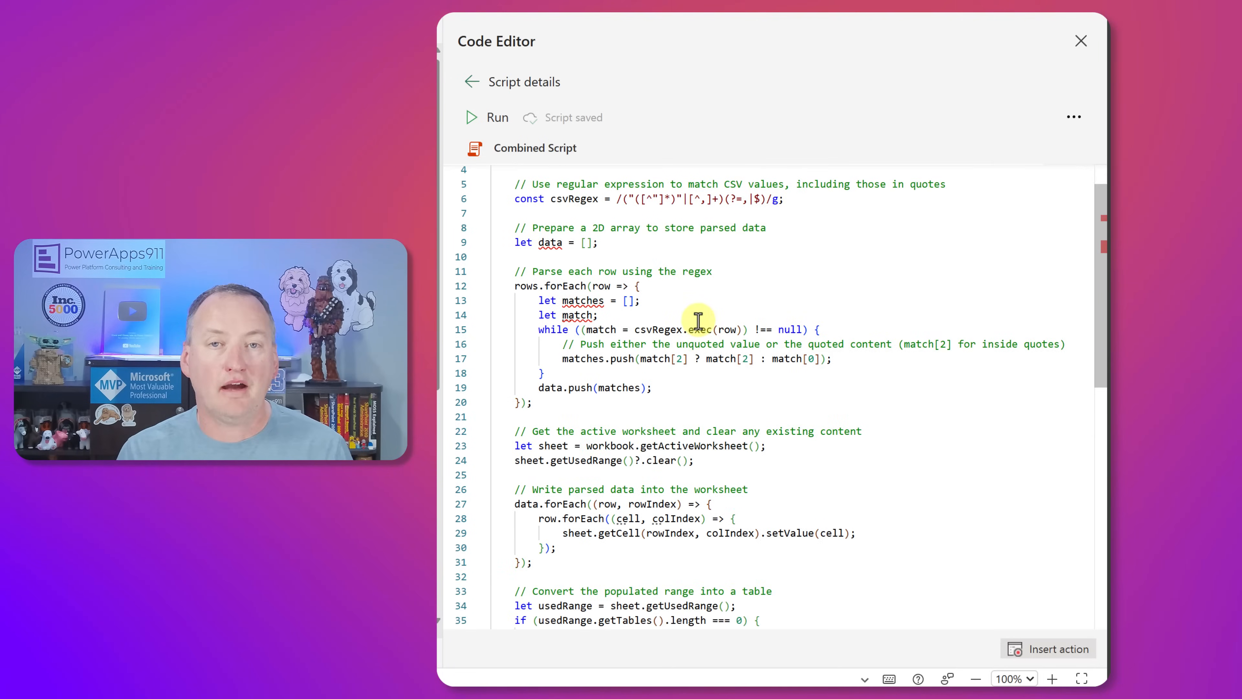
pyautogui.scroll(1, 651, 283)
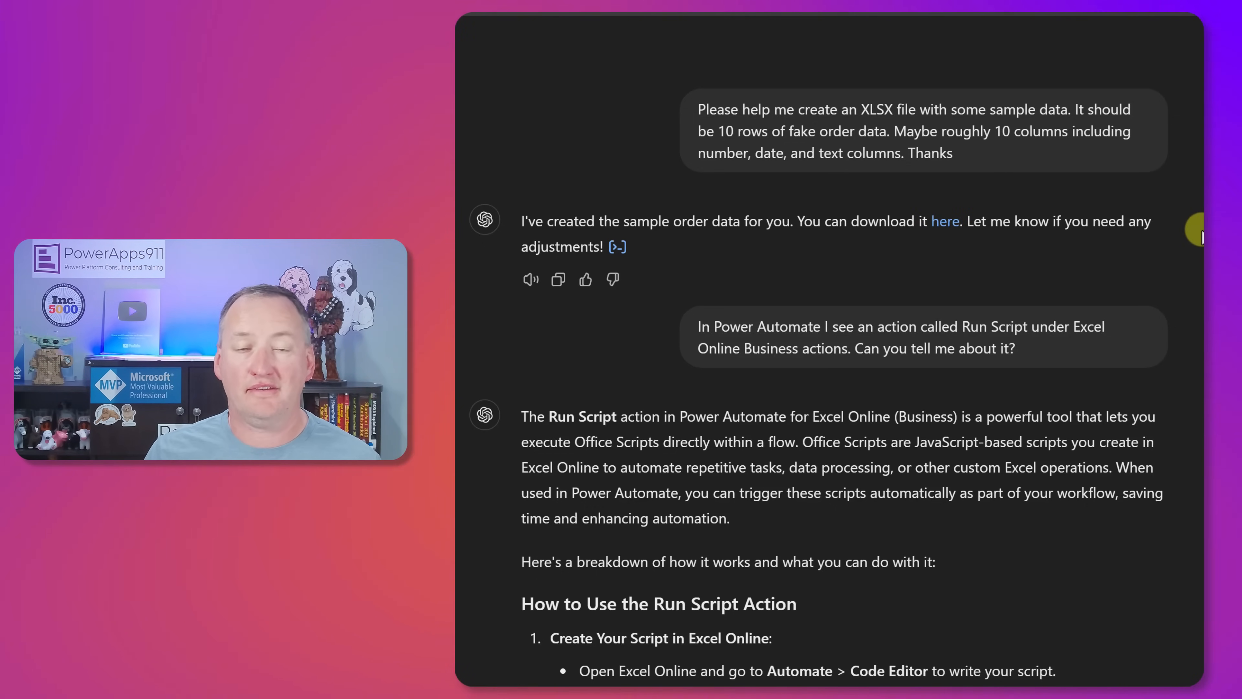
# - Review the ChatGPT conversation on the Run Script action and the example script that turns populated cells into a table
pyautogui.scroll(-4, 1186, 235)
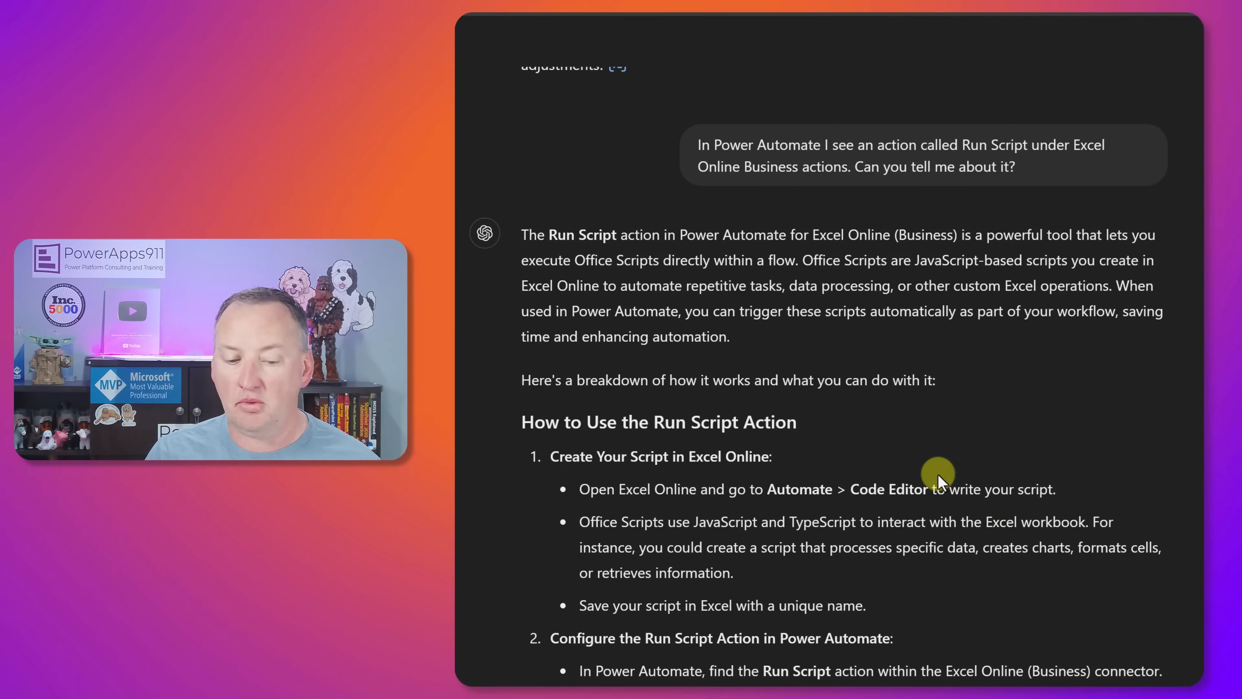
pyautogui.scroll(-15, 912, 466)
pyautogui.scroll(-15, 912, 466)
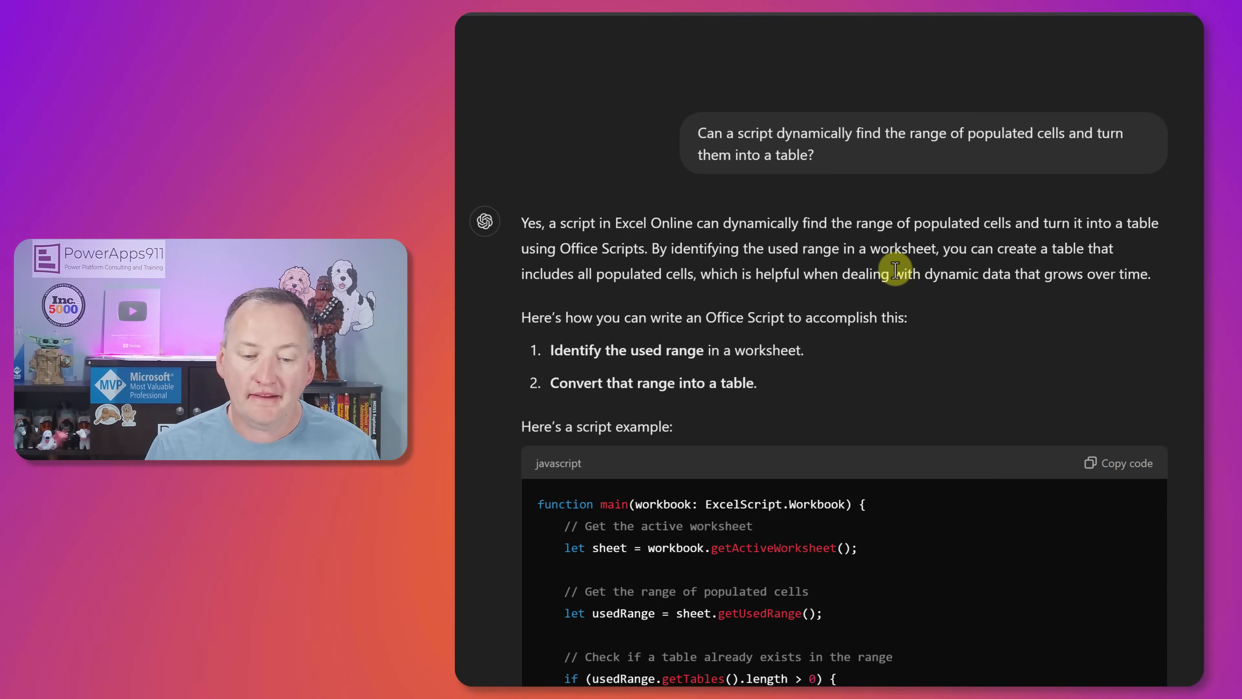
pyautogui.scroll(-3, 854, 385)
pyautogui.scroll(-2, 848, 385)
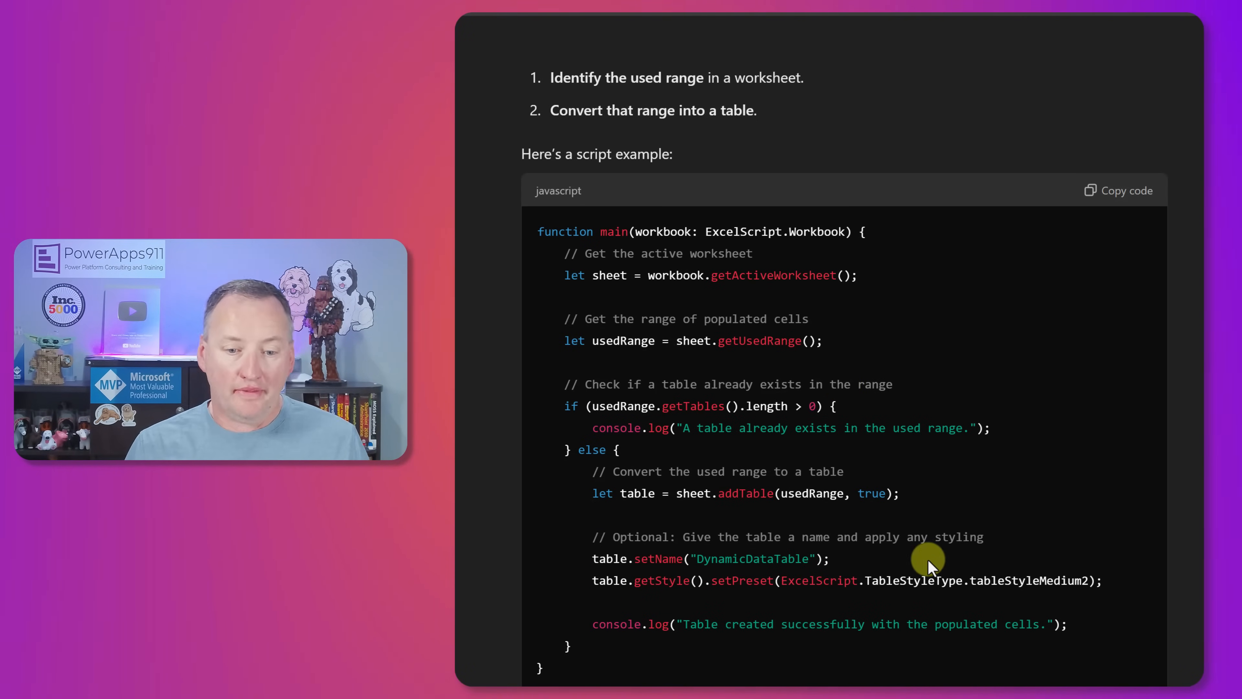
# - Read ChatGPT's instructions for adding the Office Script to Excel Online, testing it and using it in Power Automate
pyautogui.scroll(-15, 908, 477)
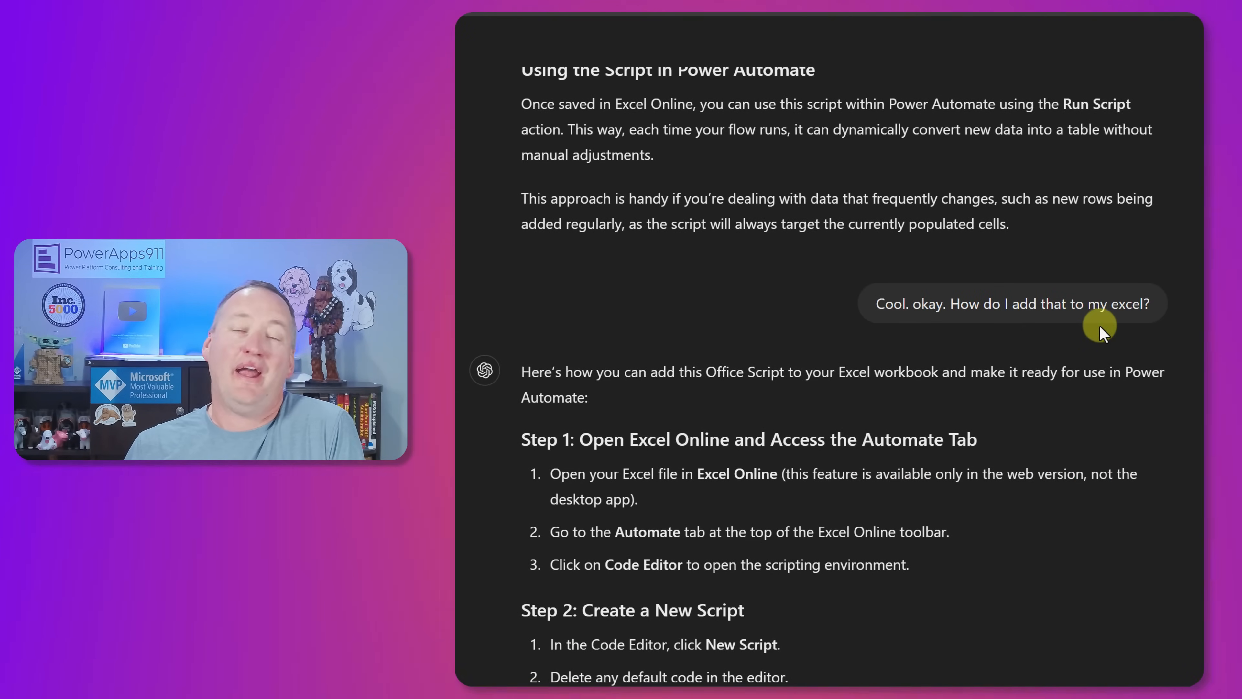
pyautogui.scroll(-4, 951, 362)
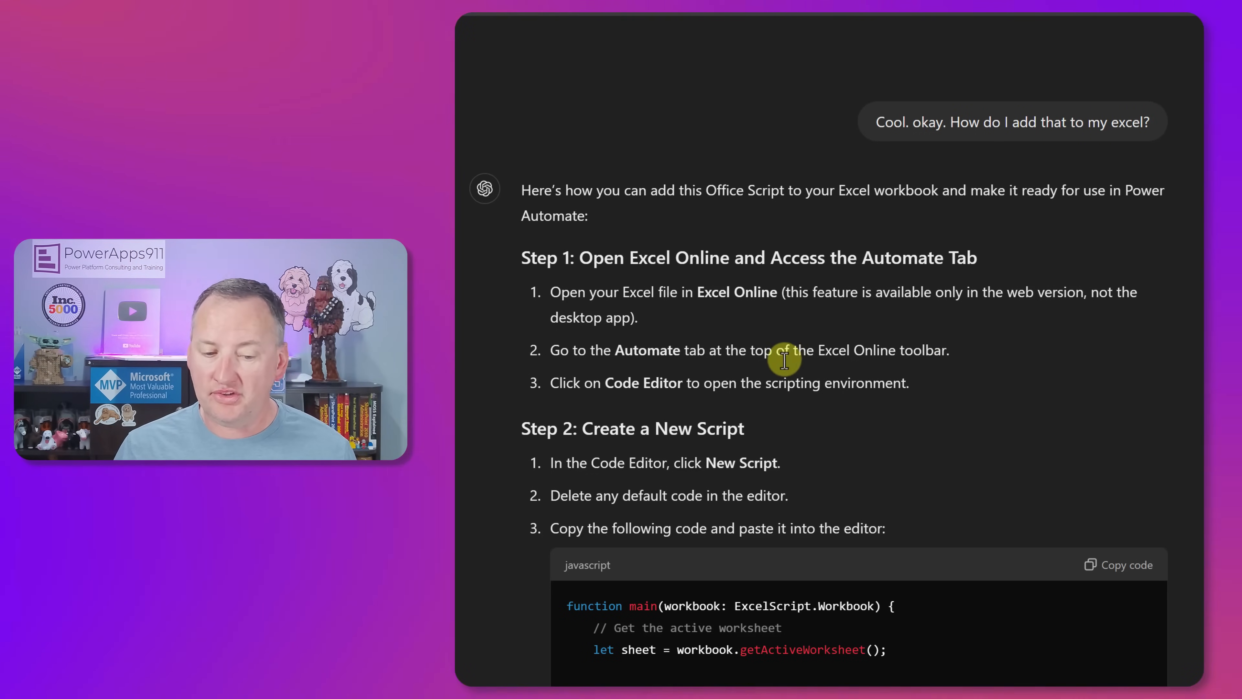
pyautogui.scroll(-5, 775, 400)
pyautogui.scroll(-8, 774, 416)
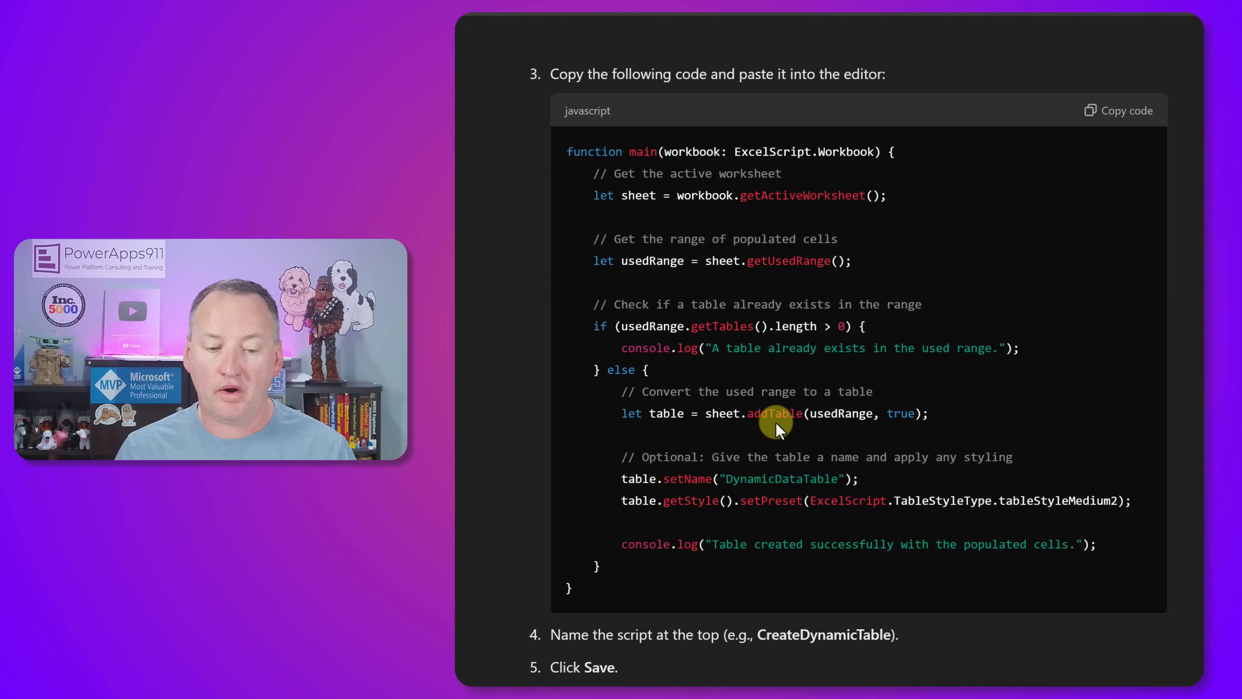
pyautogui.scroll(-8, 837, 455)
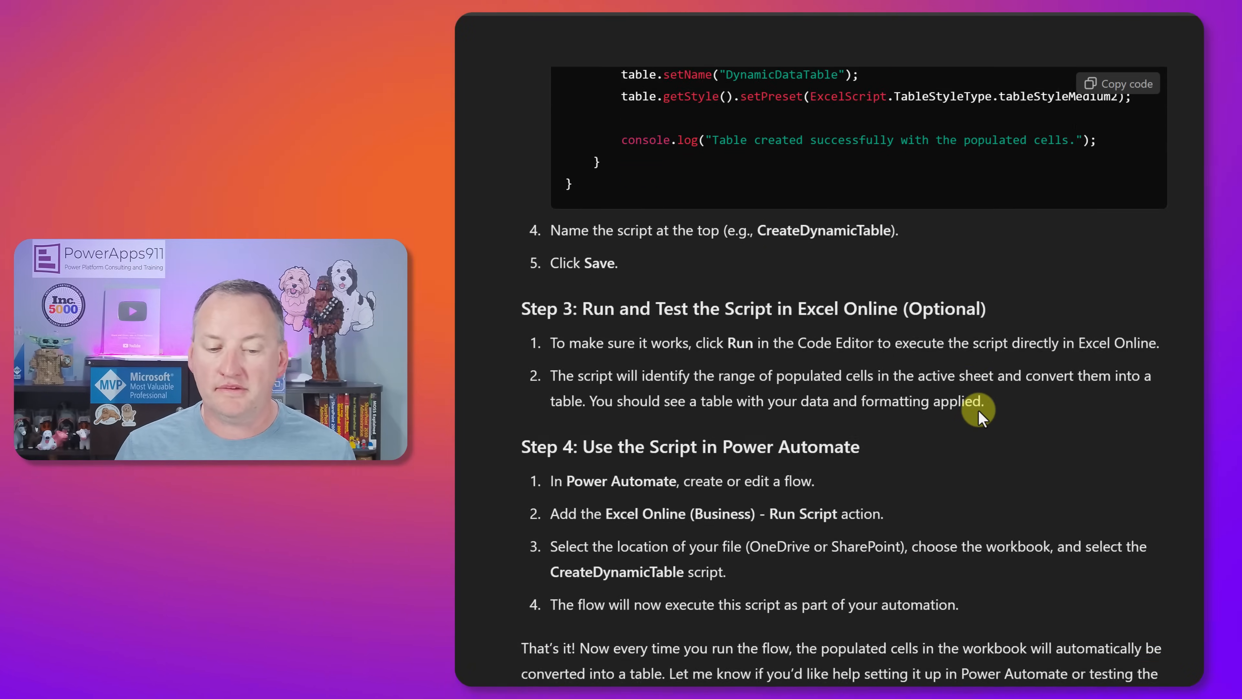
# - Examine the table.getStyle error reported to ChatGPT and the updated script code it supplied in reply
pyautogui.scroll(-2, 827, 347)
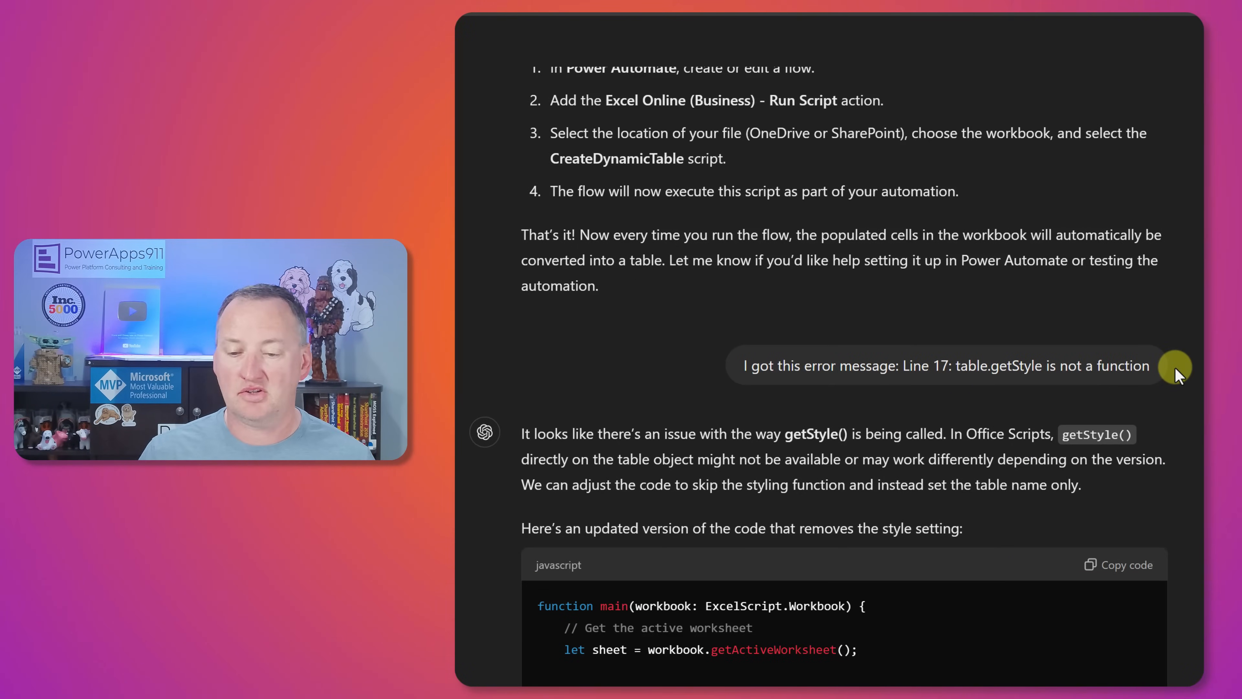
pyautogui.scroll(-2, 780, 403)
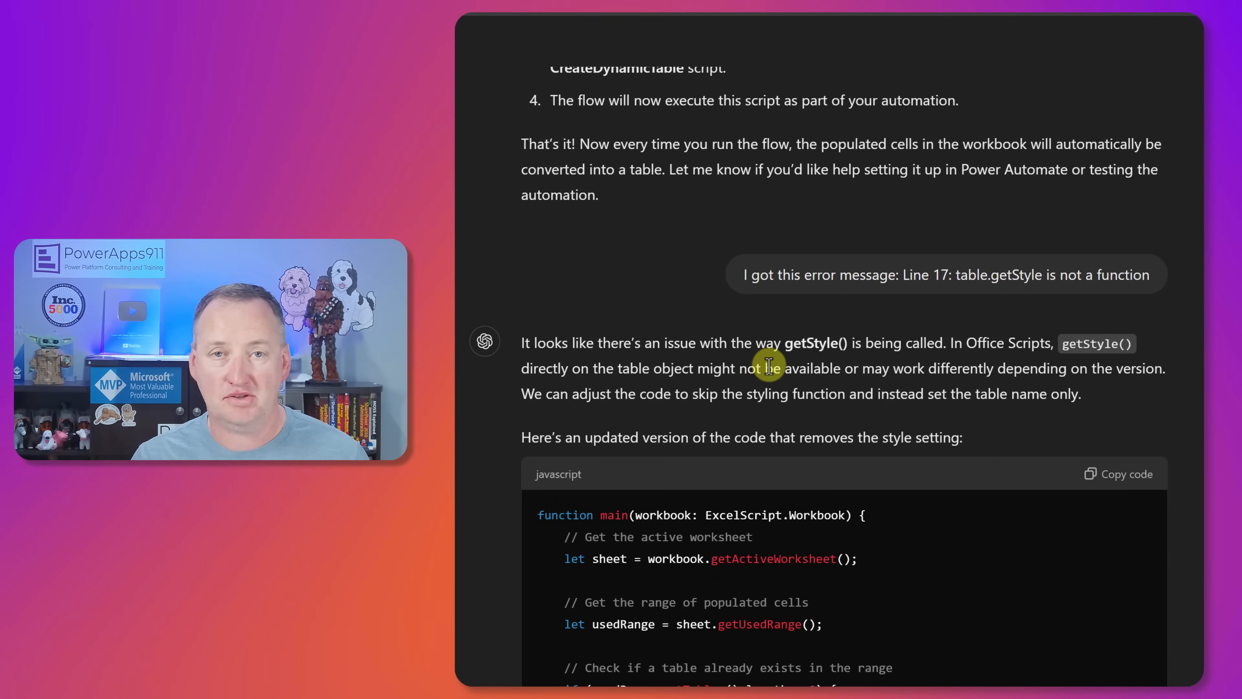
pyautogui.scroll(-2, 795, 393)
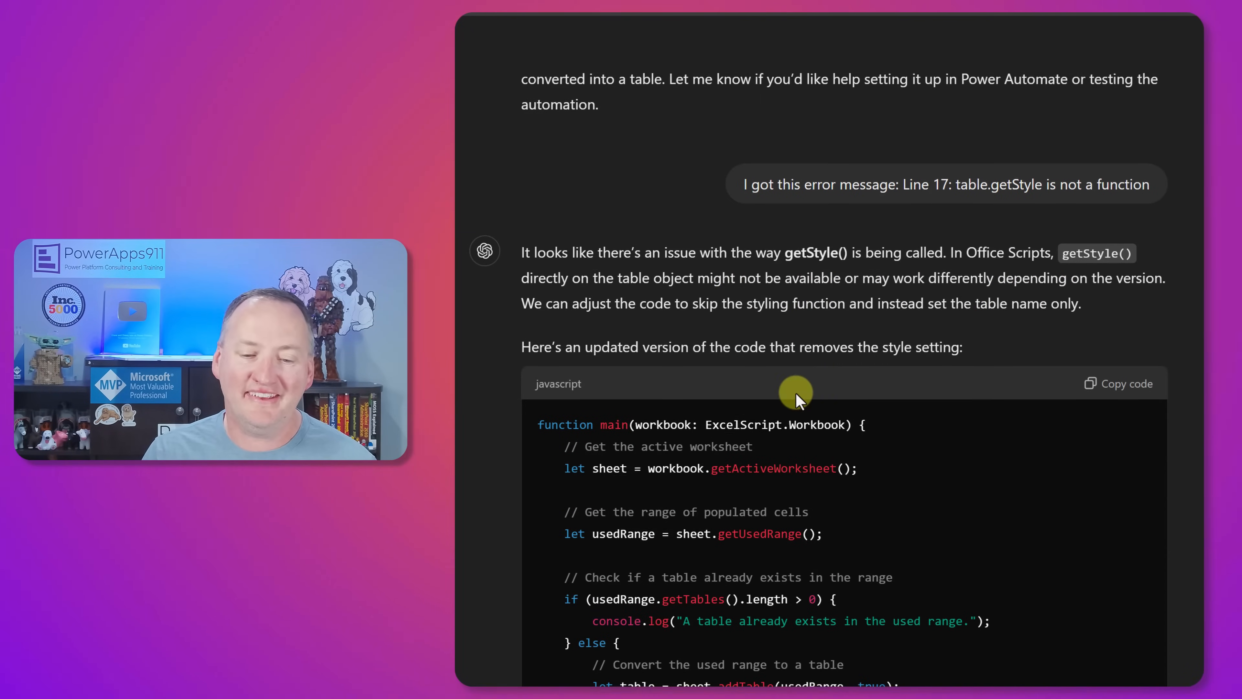
pyautogui.scroll(-4, 796, 394)
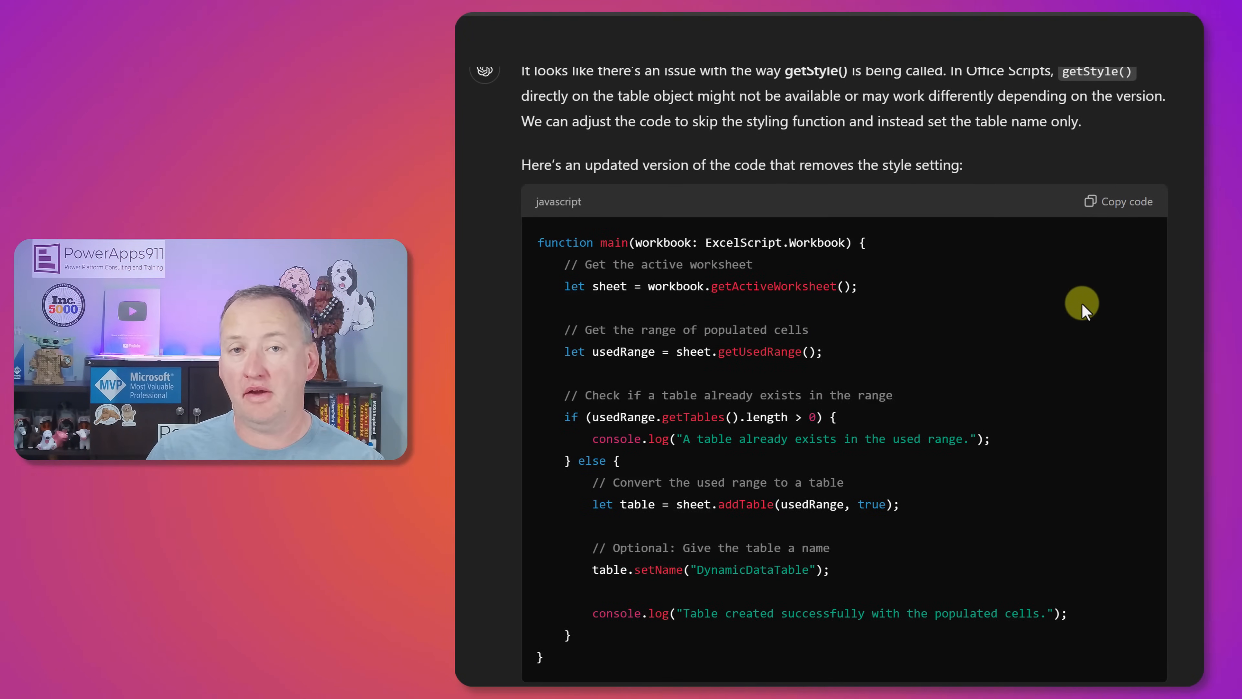
pyautogui.scroll(-2, 1072, 330)
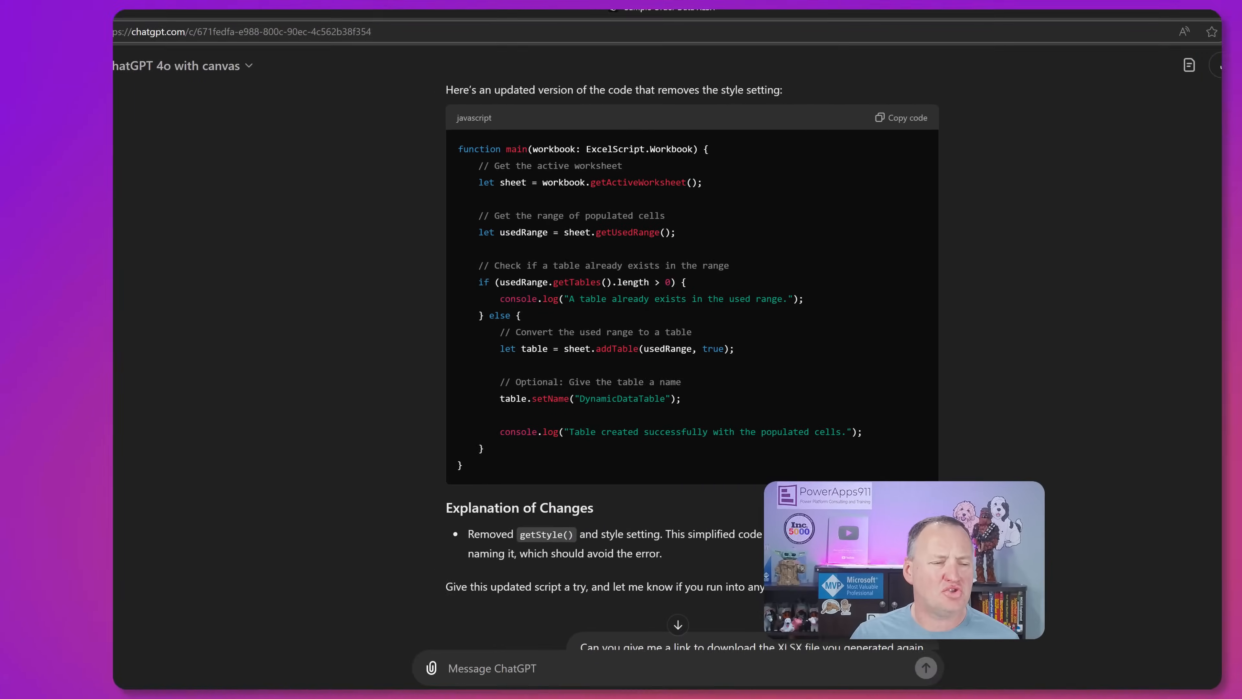
# - Switch to the generated invoice workbook in Excel, create a new Office Script and delete its default code
pyautogui.click(38, 176)
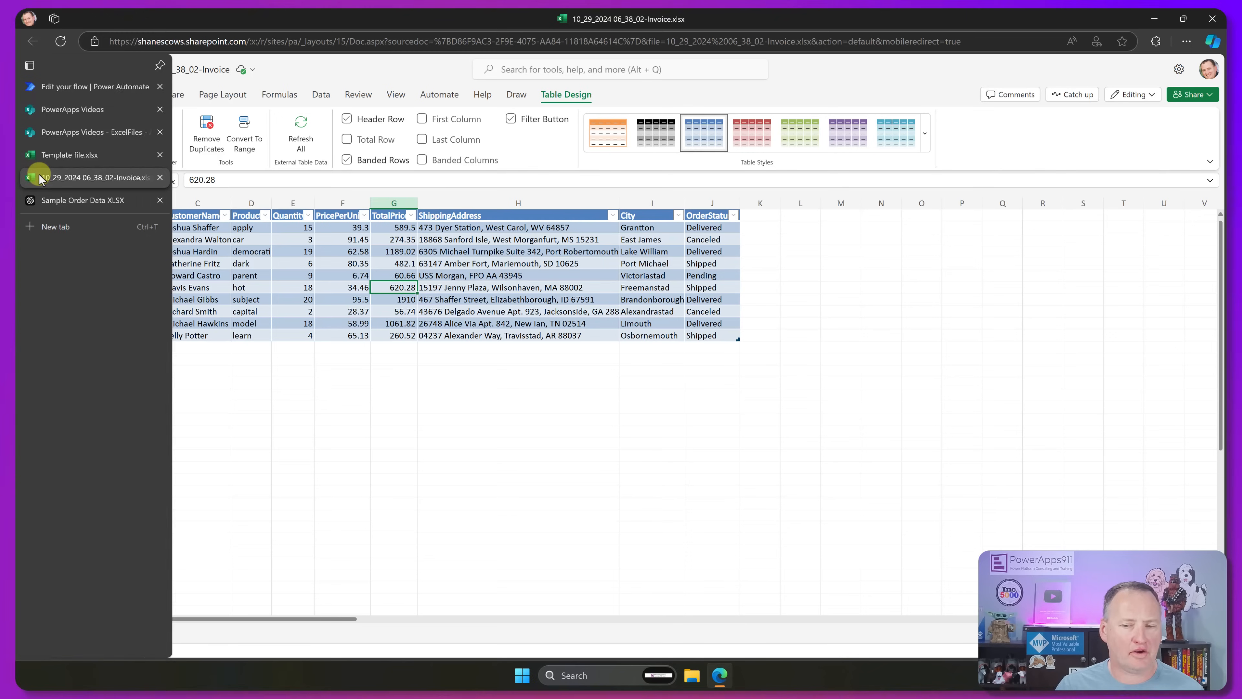
pyautogui.click(440, 94)
pyautogui.click(97, 128)
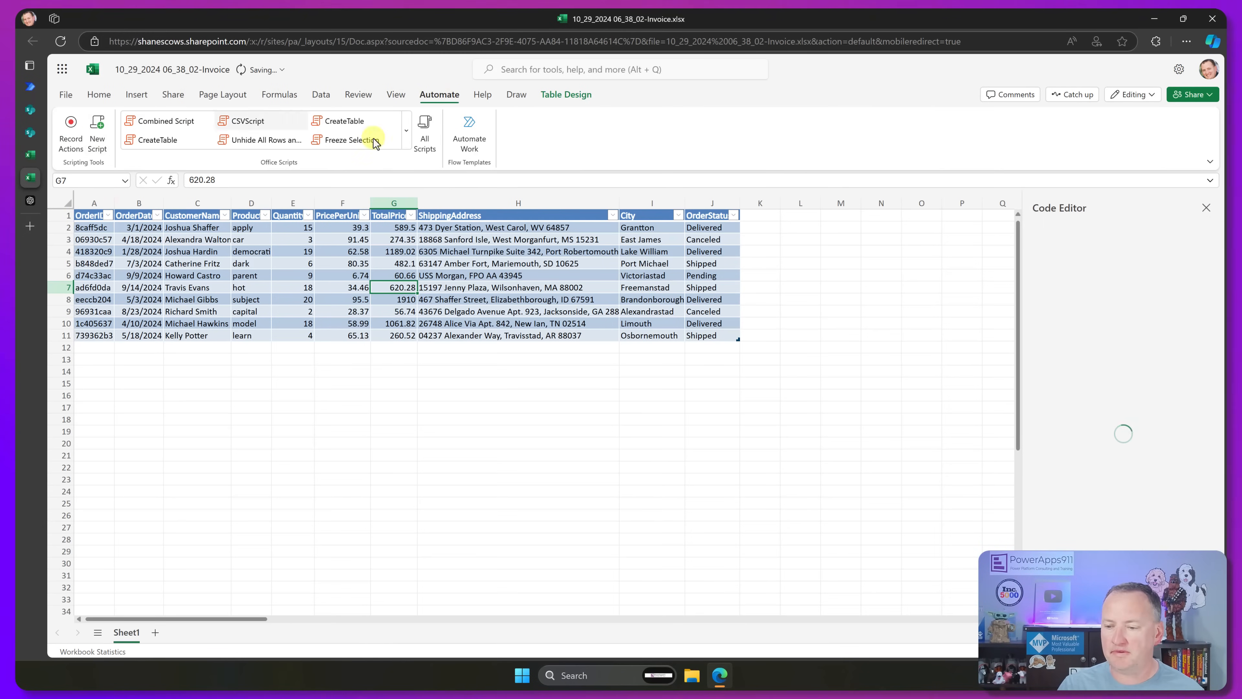
pyautogui.moveTo(1090, 491); pyautogui.dragTo(1031, 293)
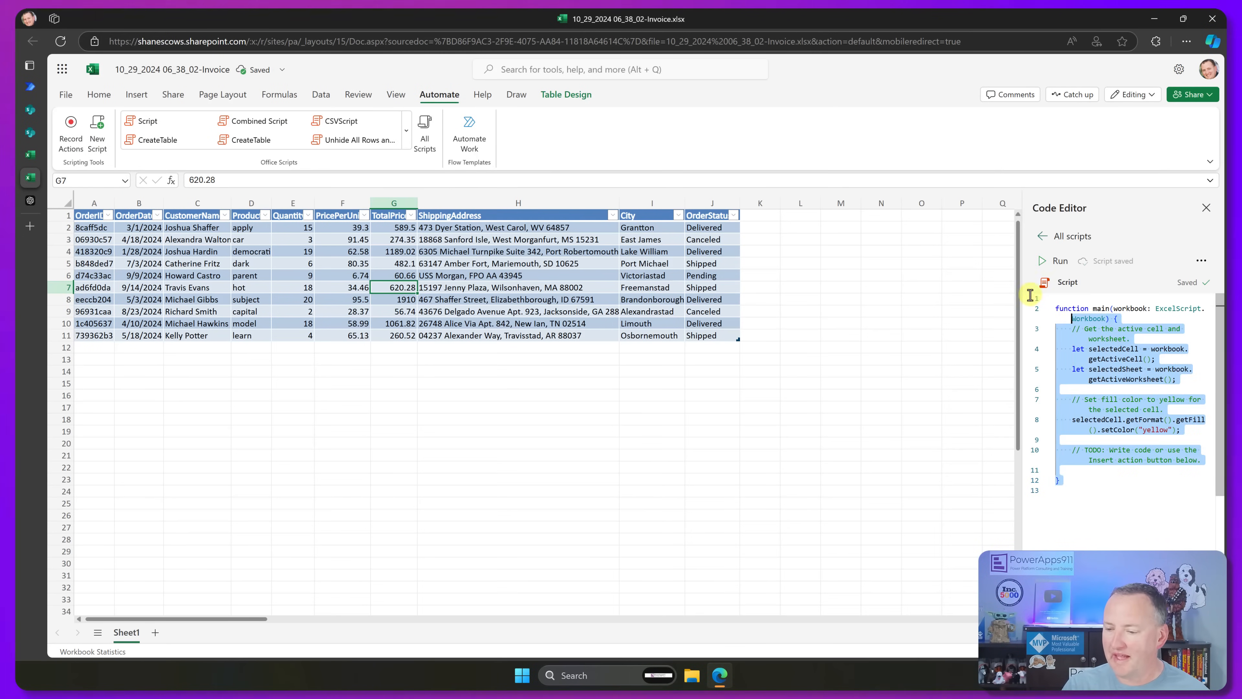
pyautogui.press('Delete')
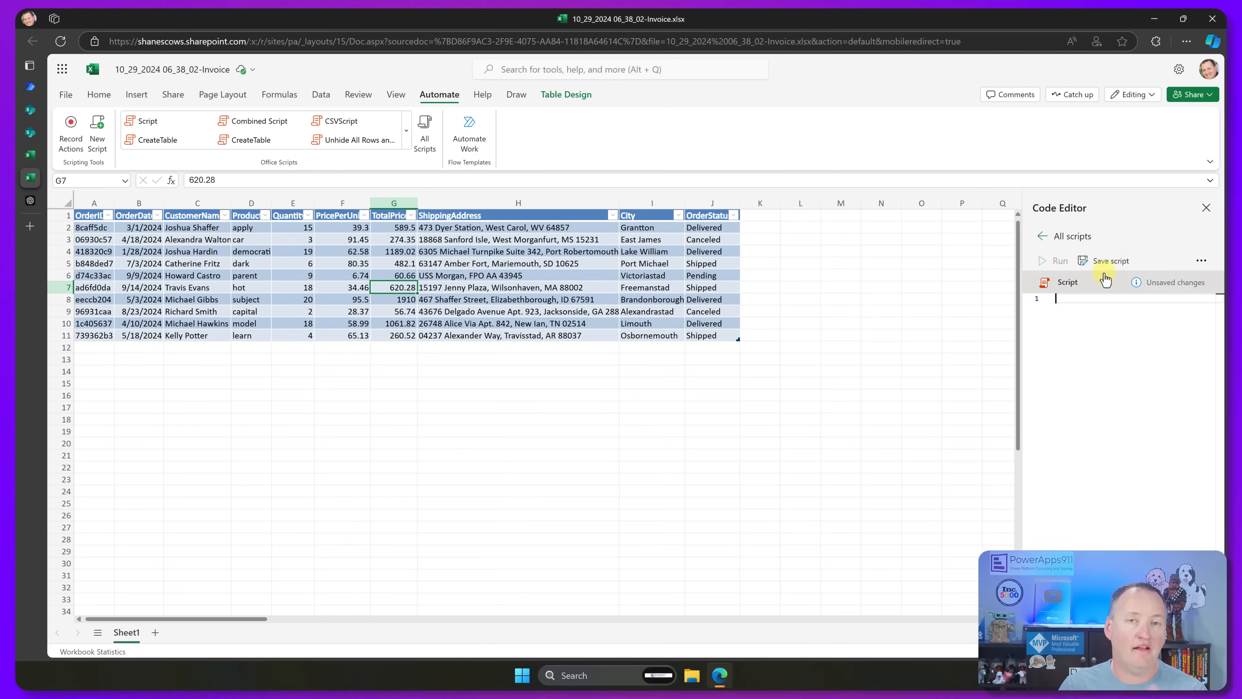
# - Return to the ChatGPT conversation and read the XLSX download request and the "Run script from SharePoint library" question with its answer
pyautogui.click(30, 201)
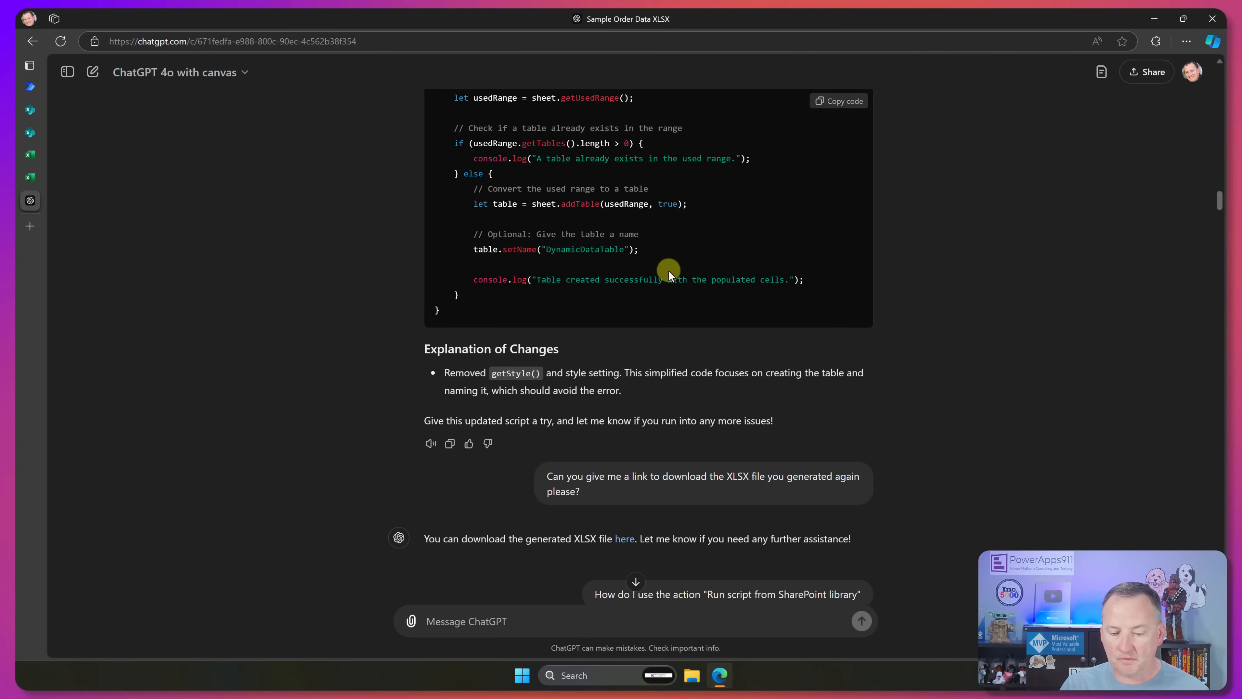
pyautogui.scroll(-3, 596, 249)
pyautogui.scroll(-2, 585, 266)
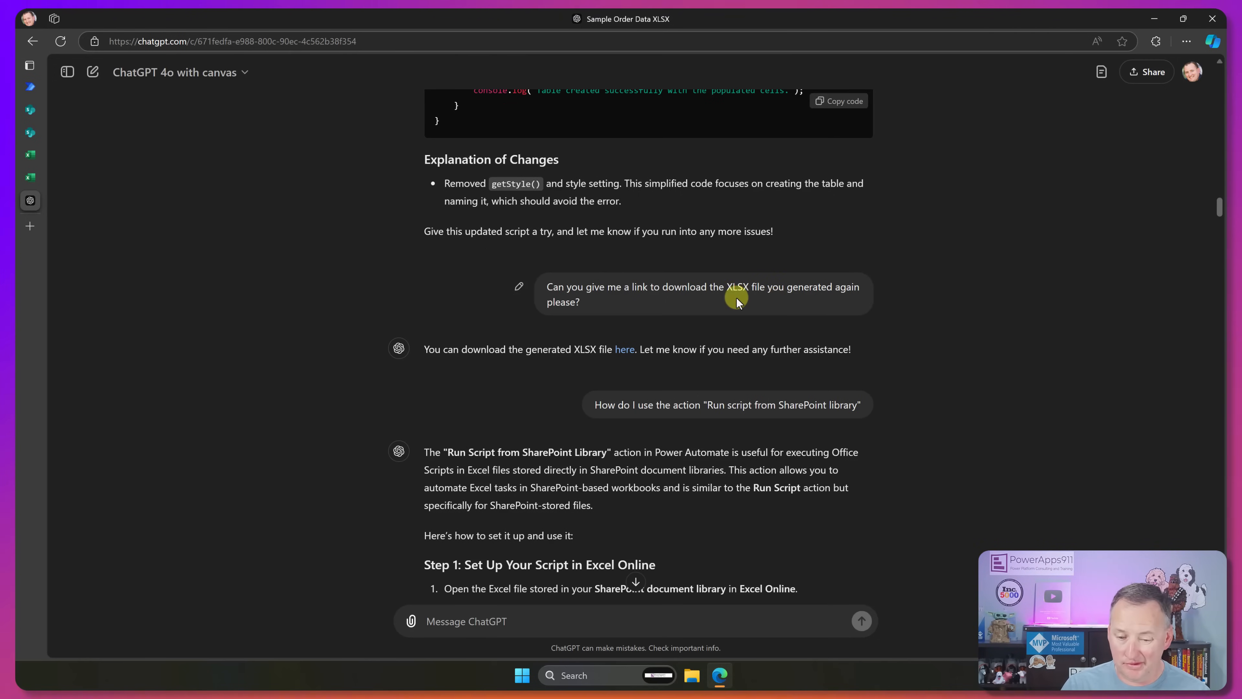
pyautogui.scroll(-1, 716, 195)
pyautogui.scroll(2, 733, 181)
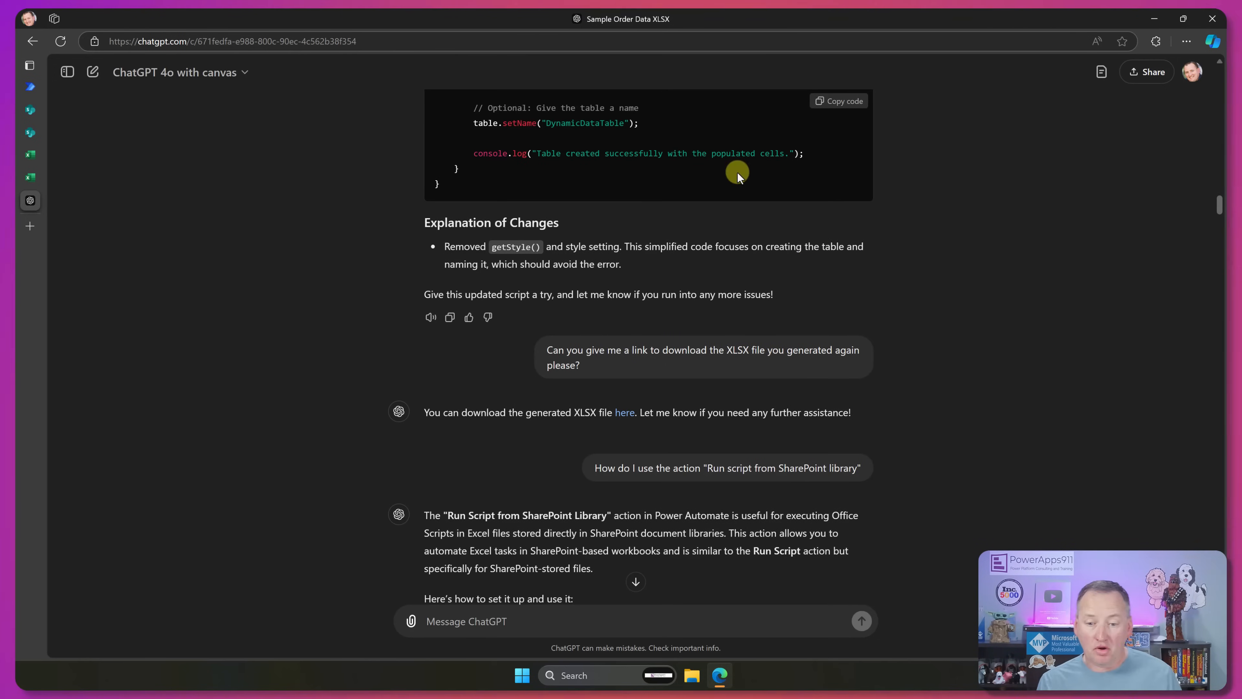
pyautogui.scroll(-1, 733, 251)
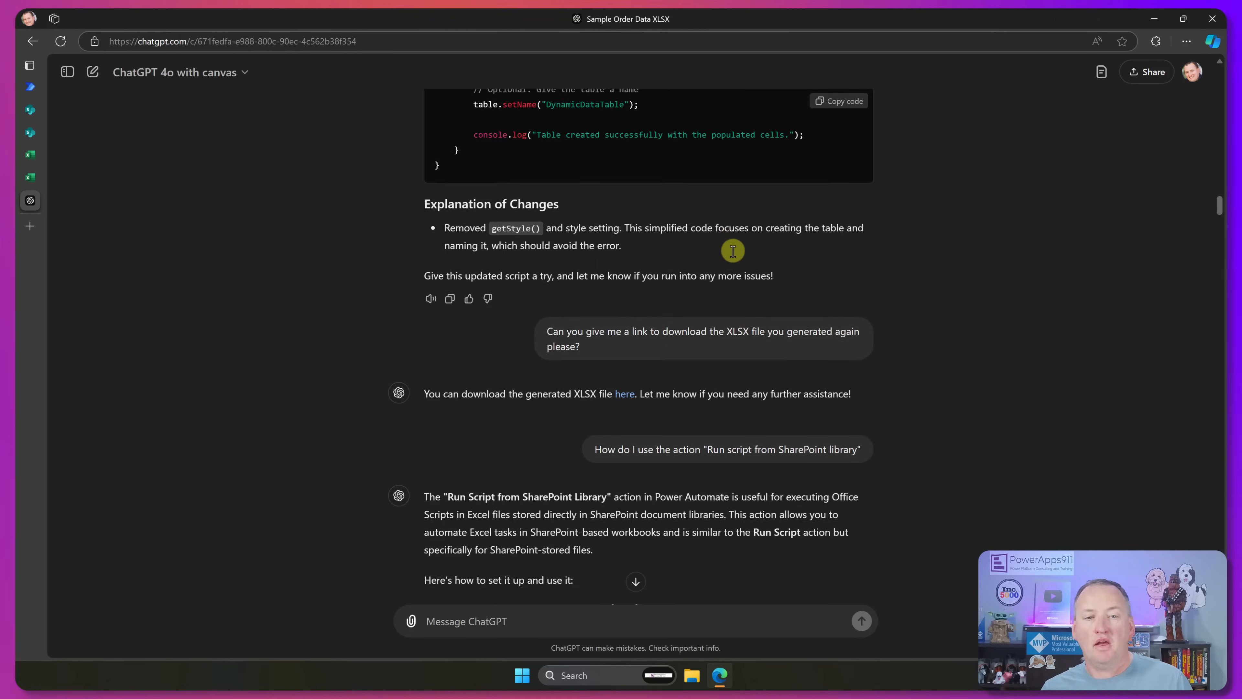
pyautogui.scroll(-5, 733, 251)
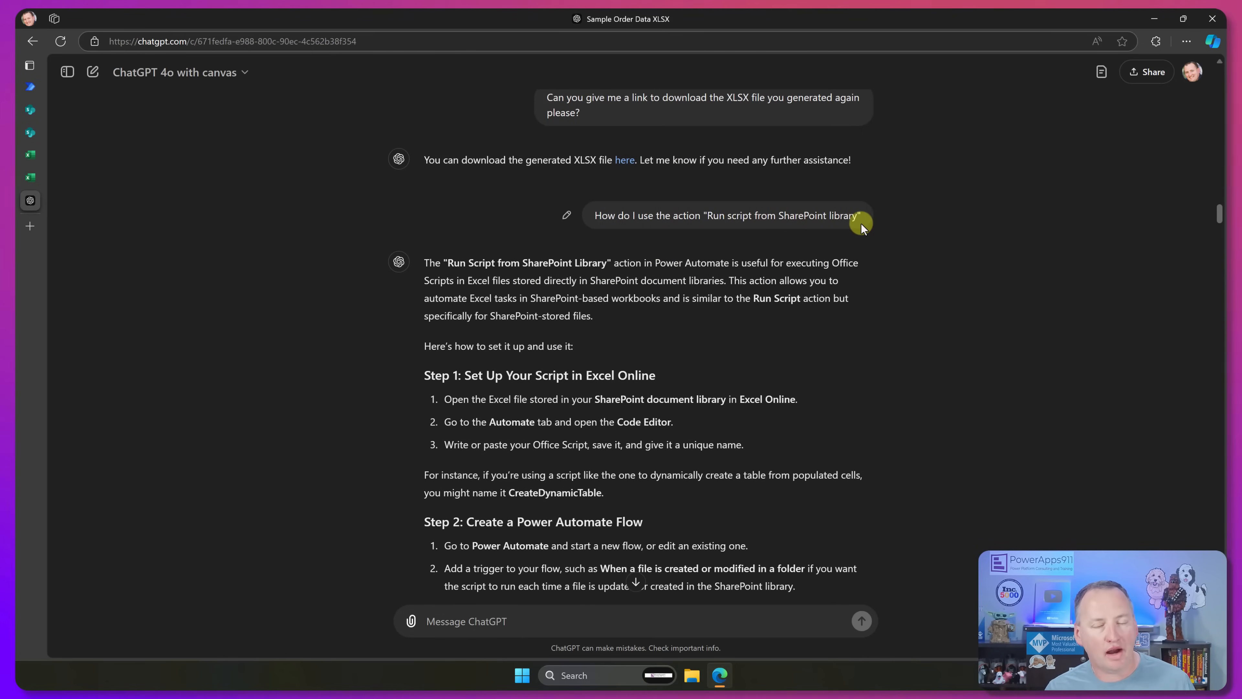
# - Switch to the Power Automate flow, locate its "Run script from SharePoint library" action and return to the matching ChatGPT answer
pyautogui.click(30, 87)
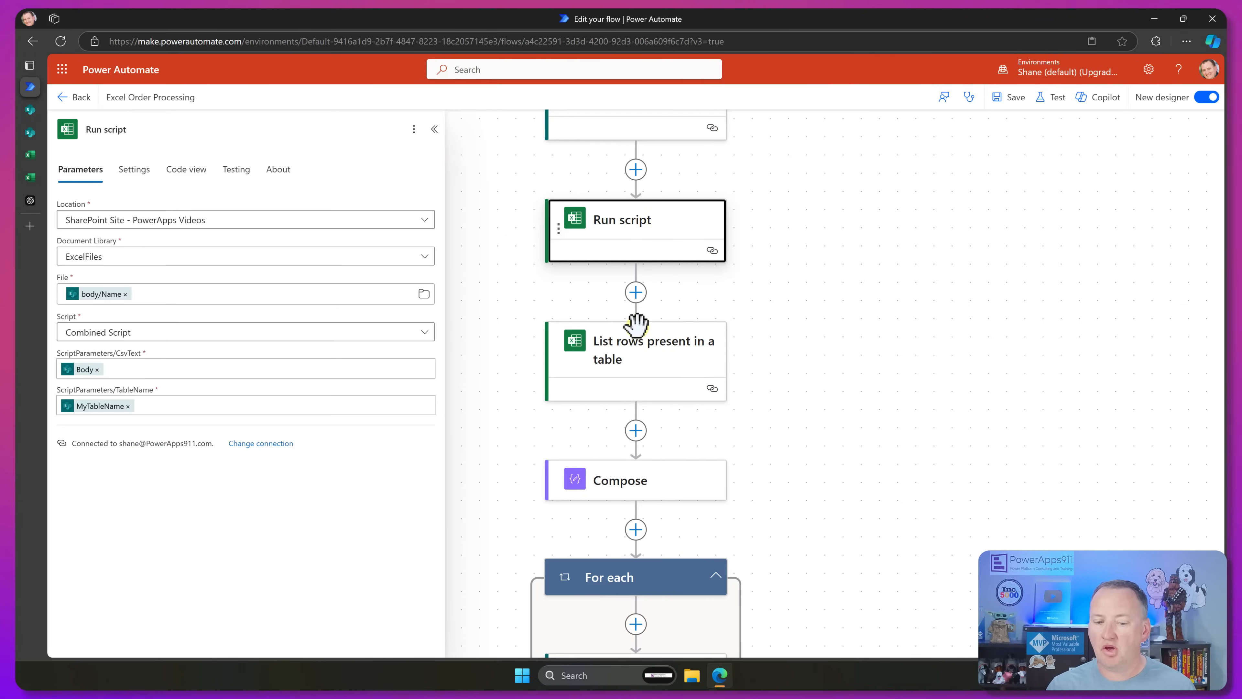
pyautogui.scroll(-10, 635, 323)
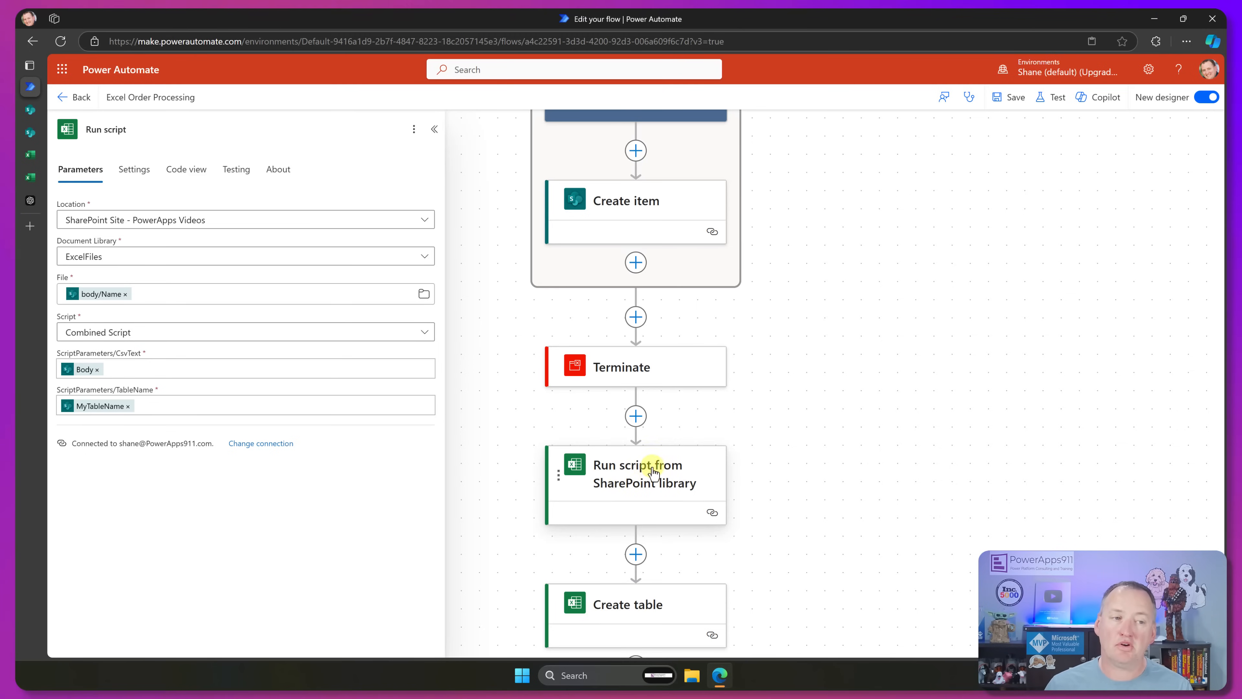
pyautogui.click(31, 201)
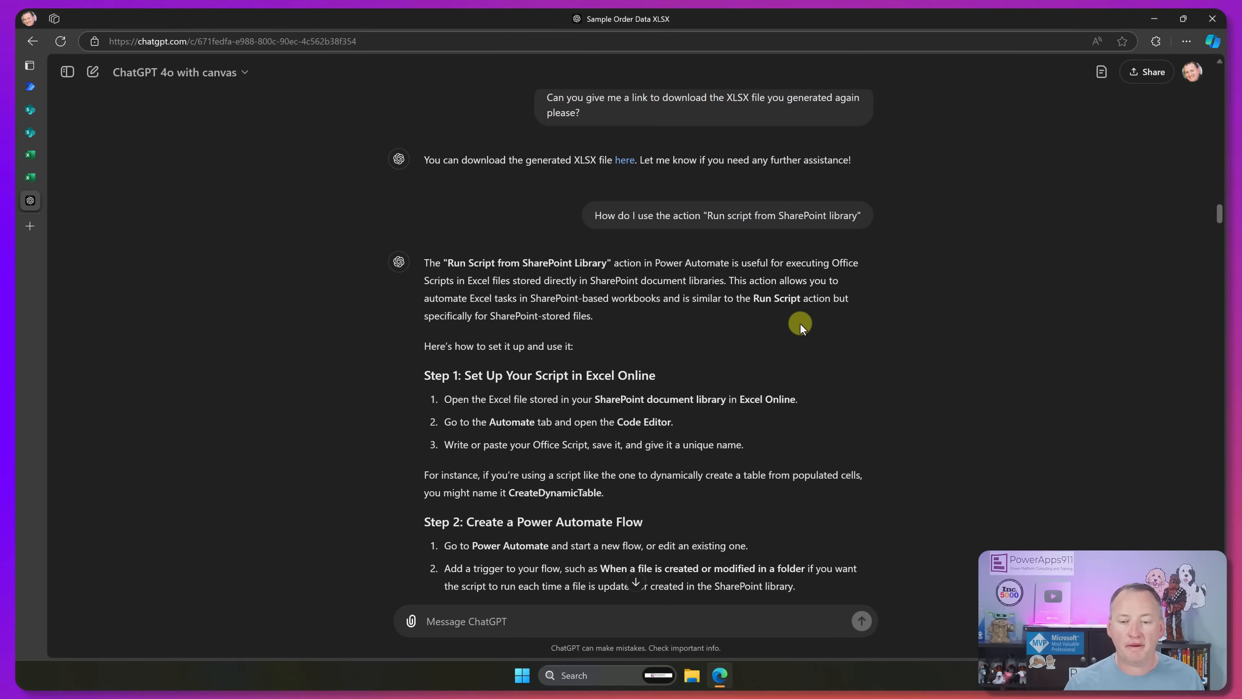
pyautogui.scroll(-1, 807, 324)
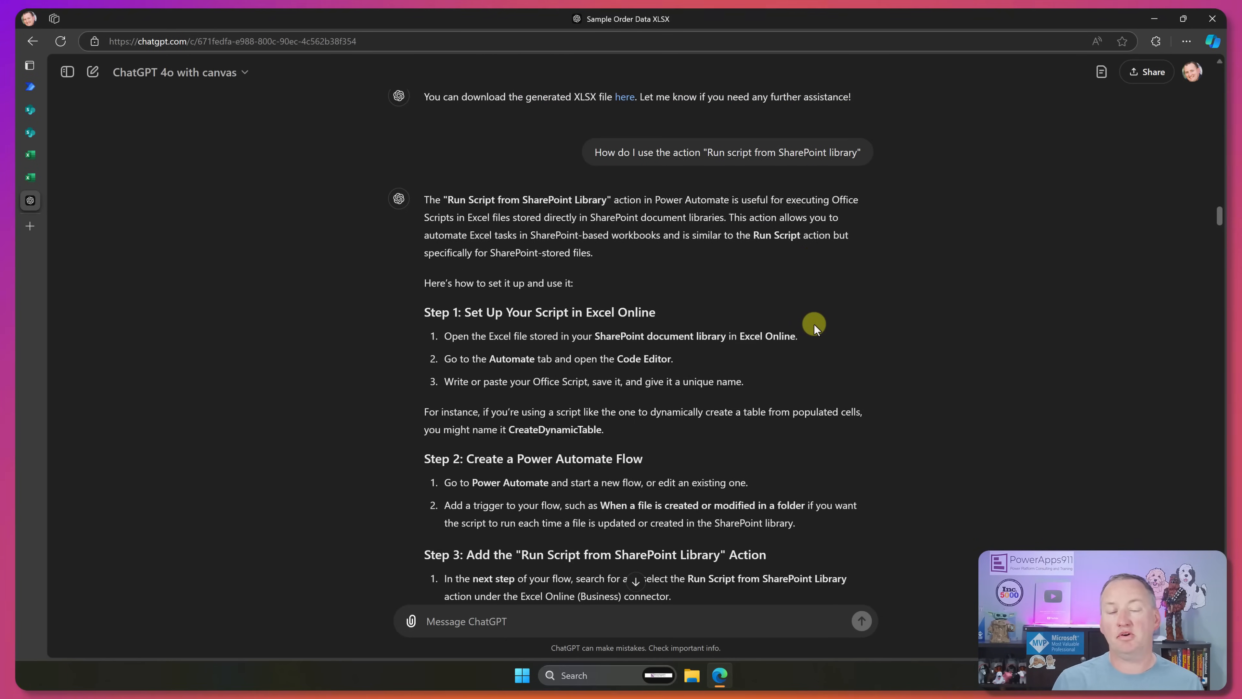
# - Check the ExcelFiles library in SharePoint for the CreateTable.osts script file and return to the ChatGPT conversation
pyautogui.click(28, 133)
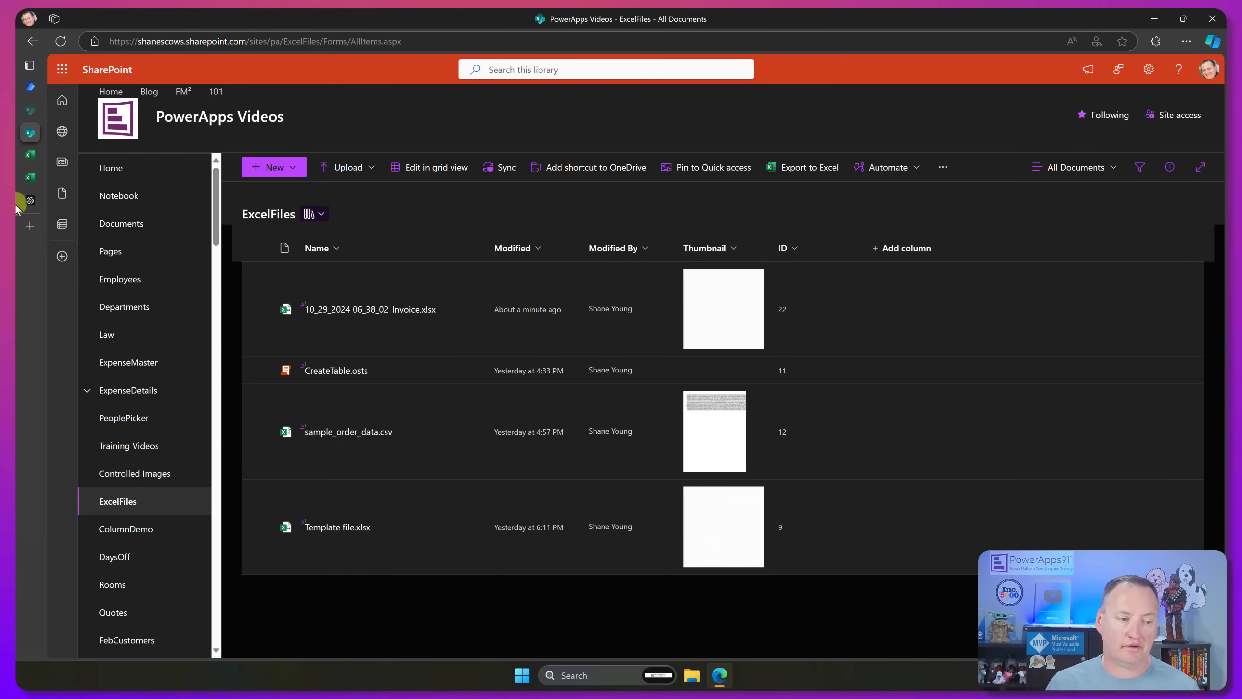
pyautogui.moveTo(31, 203)
pyautogui.moveTo(69, 200)
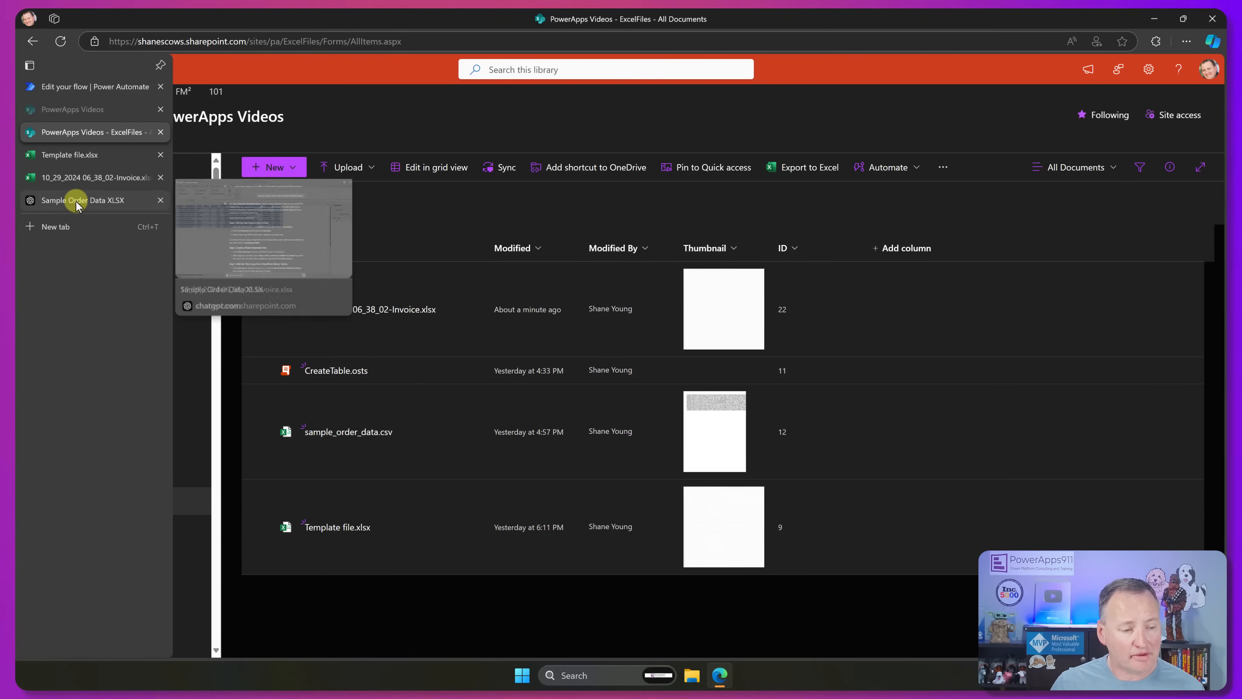
pyautogui.click(80, 201)
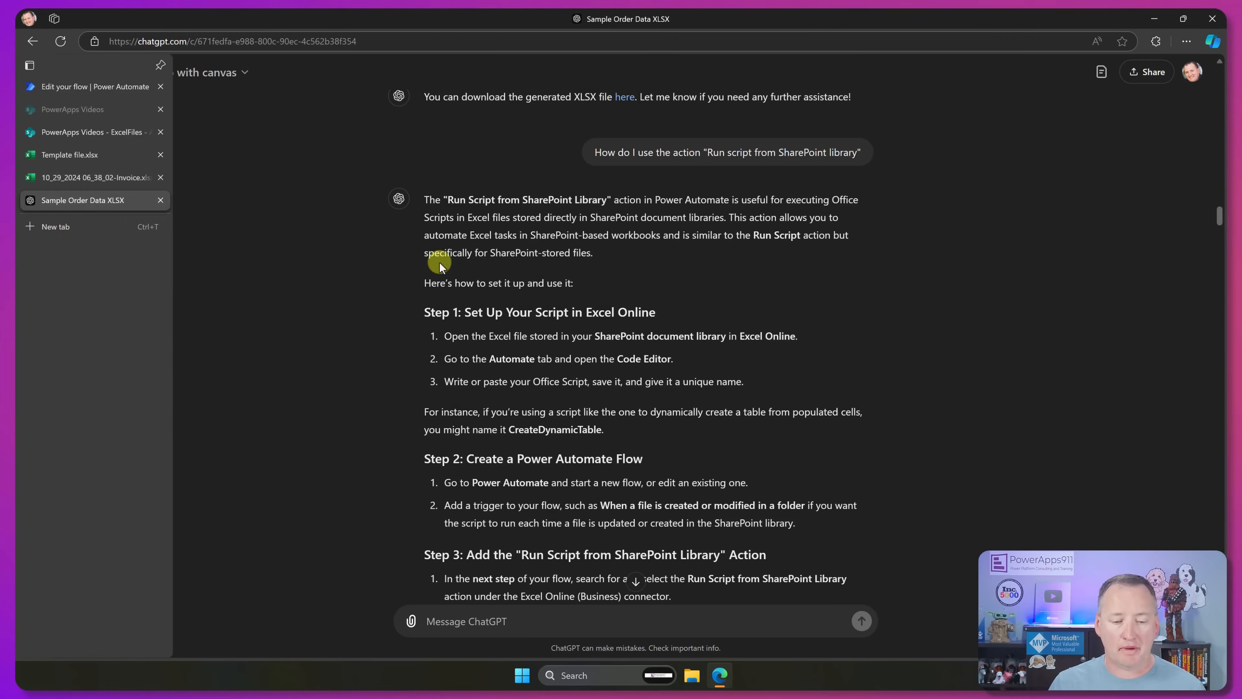
# - Read the remaining SharePoint script instructions, the sample CSV request and the guide for converting a CSV to XLSX in Power Automate
pyautogui.scroll(-4, 665, 350)
pyautogui.scroll(-10, 563, 245)
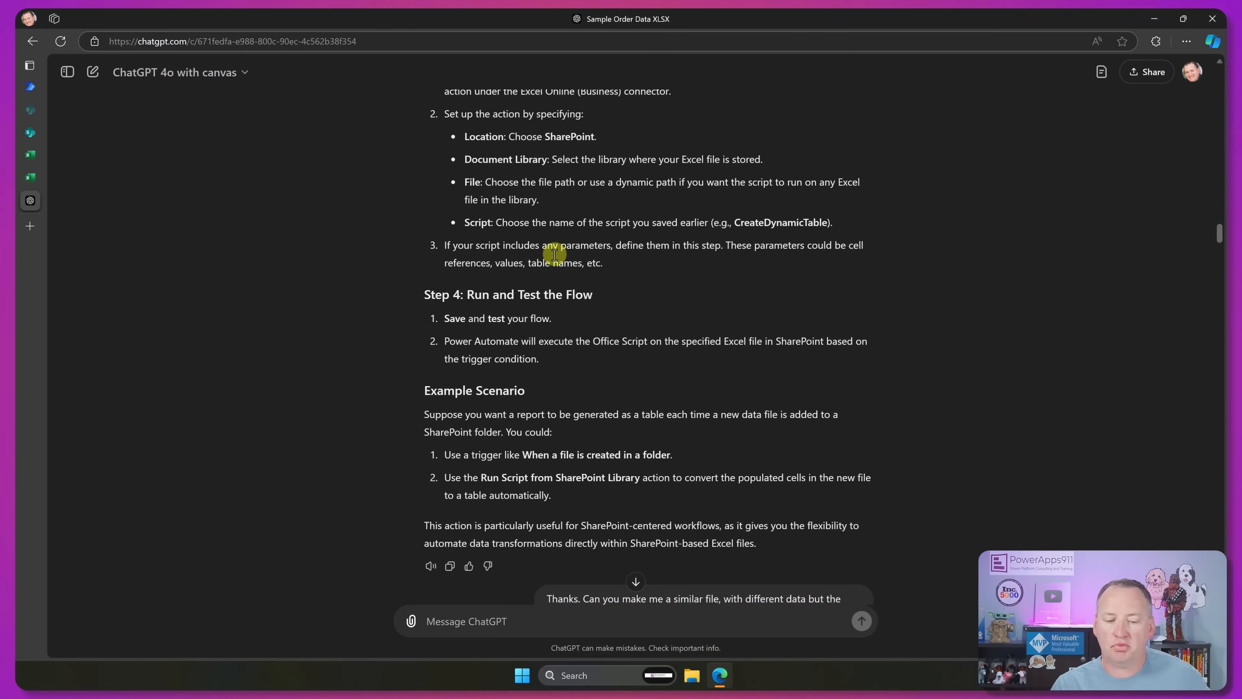
pyautogui.scroll(-4, 550, 270)
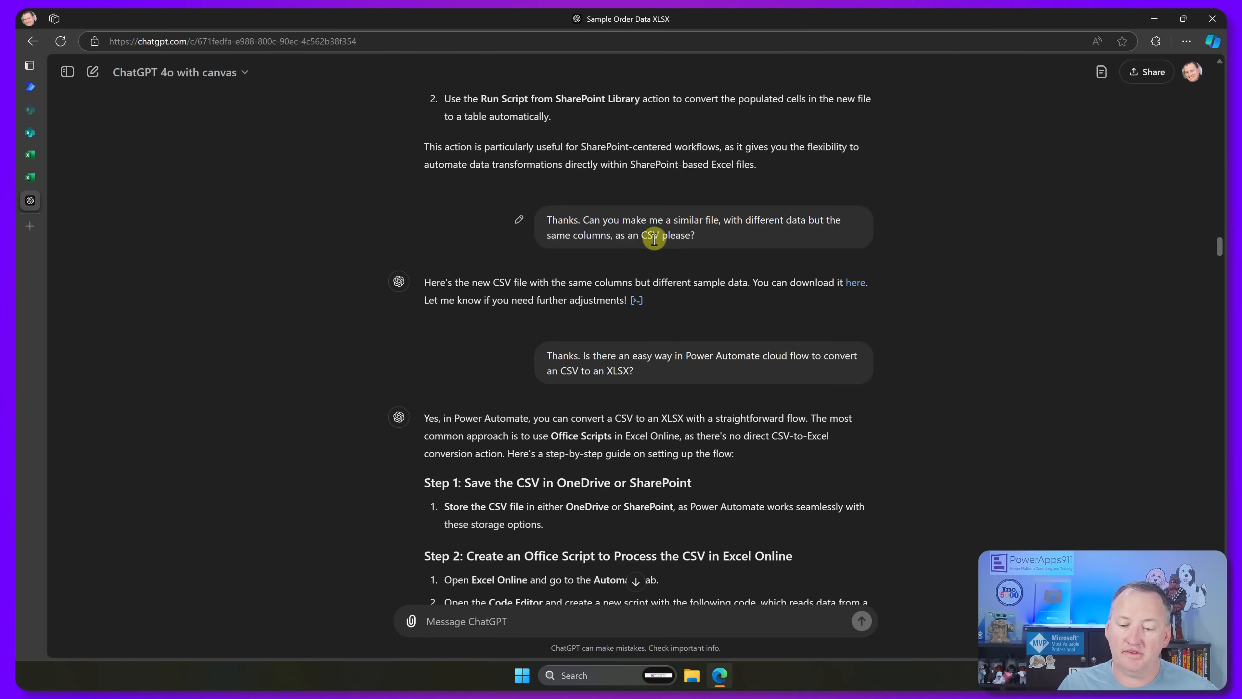
pyautogui.scroll(-3, 654, 239)
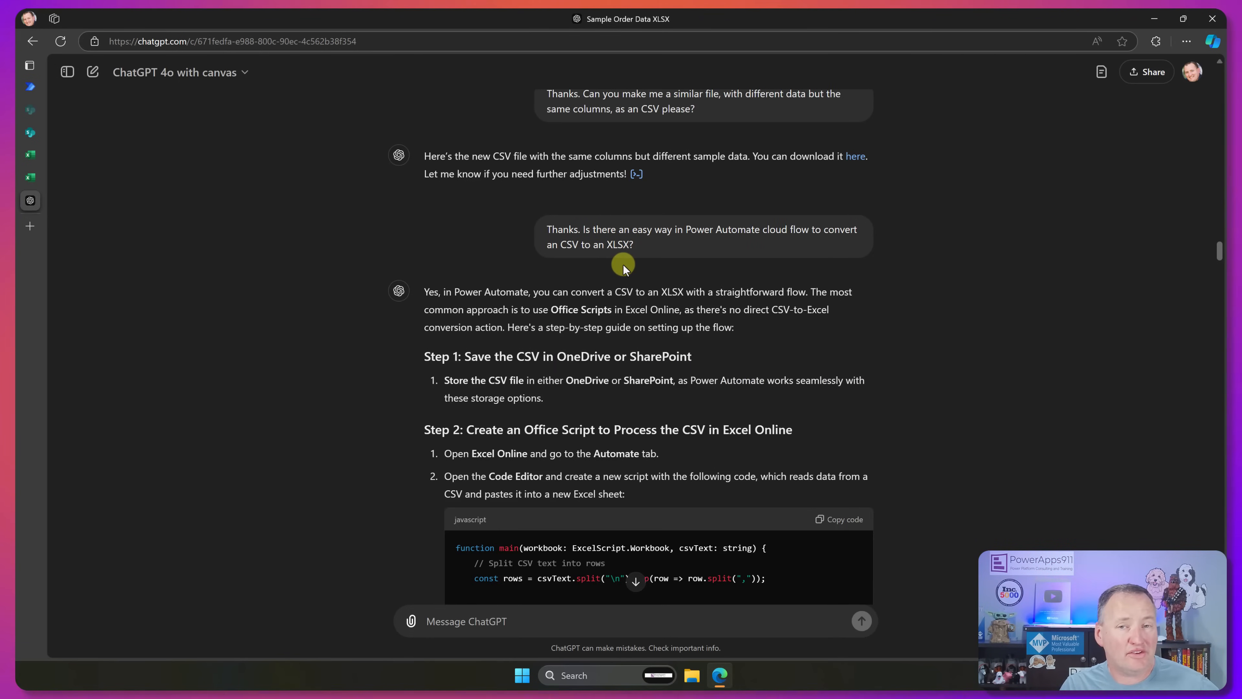
pyautogui.scroll(-7, 674, 257)
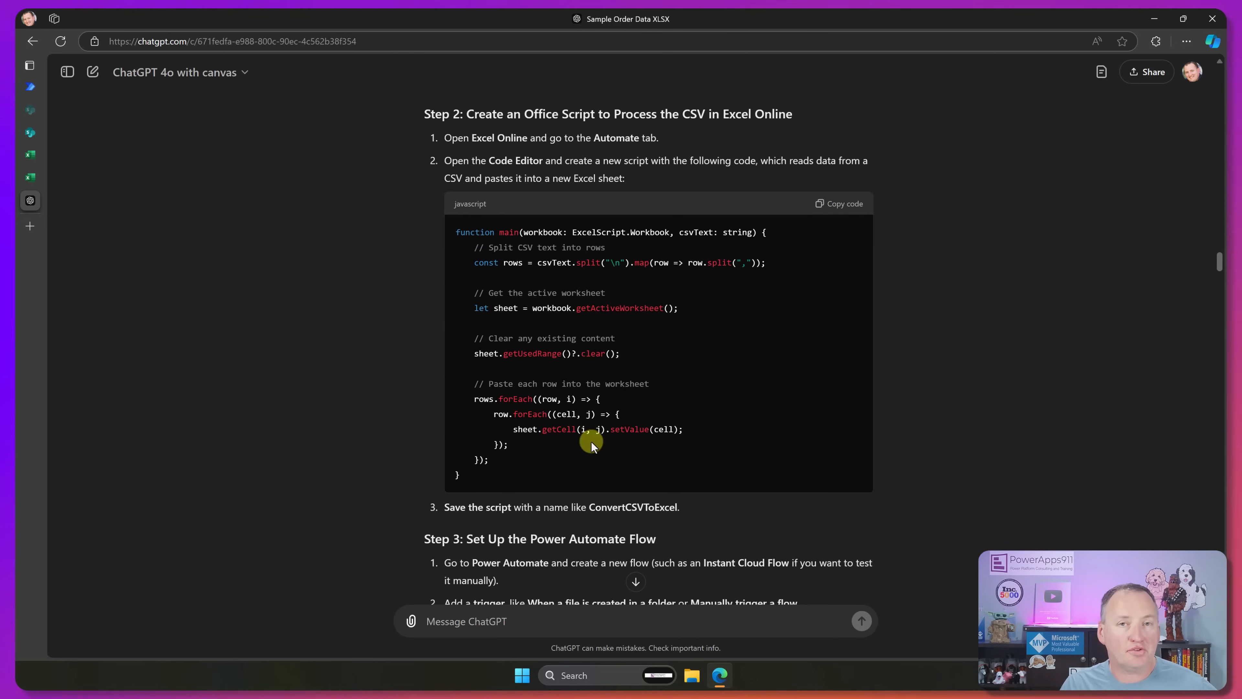
pyautogui.scroll(-12, 704, 389)
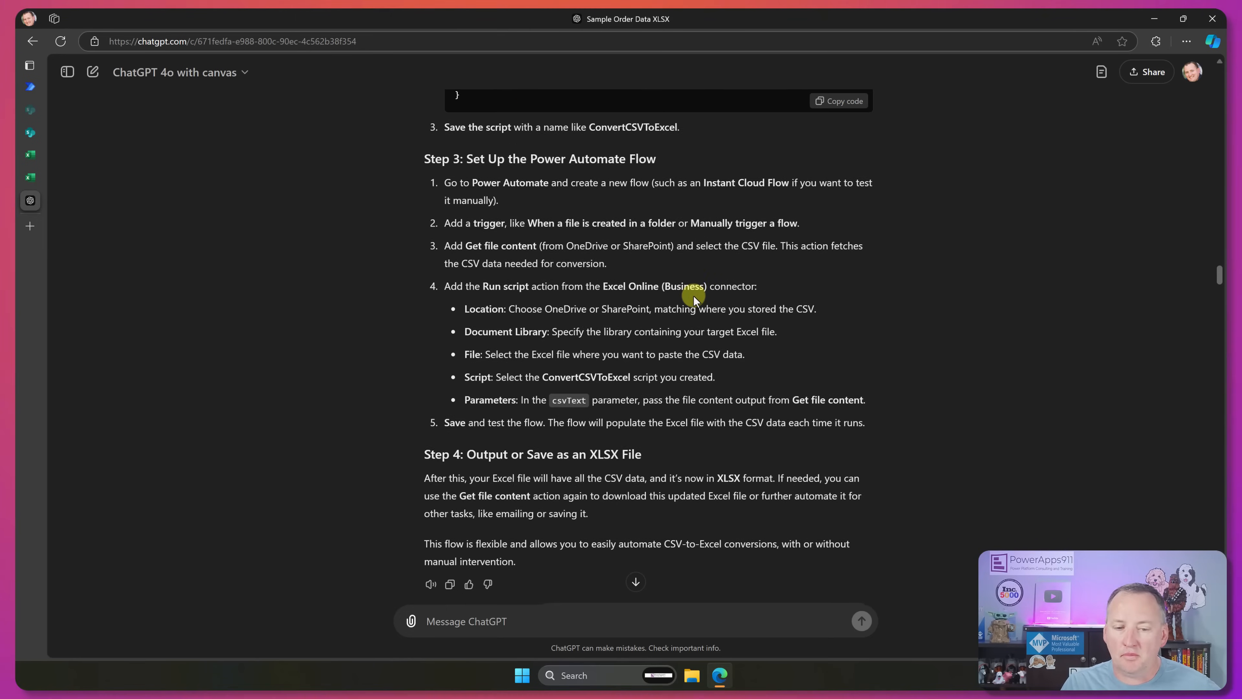
# - Examine the question about quoted addresses containing commas and the updated regex-based CSV parsing script with its explanation
pyautogui.scroll(-5, 693, 298)
pyautogui.scroll(3, 736, 284)
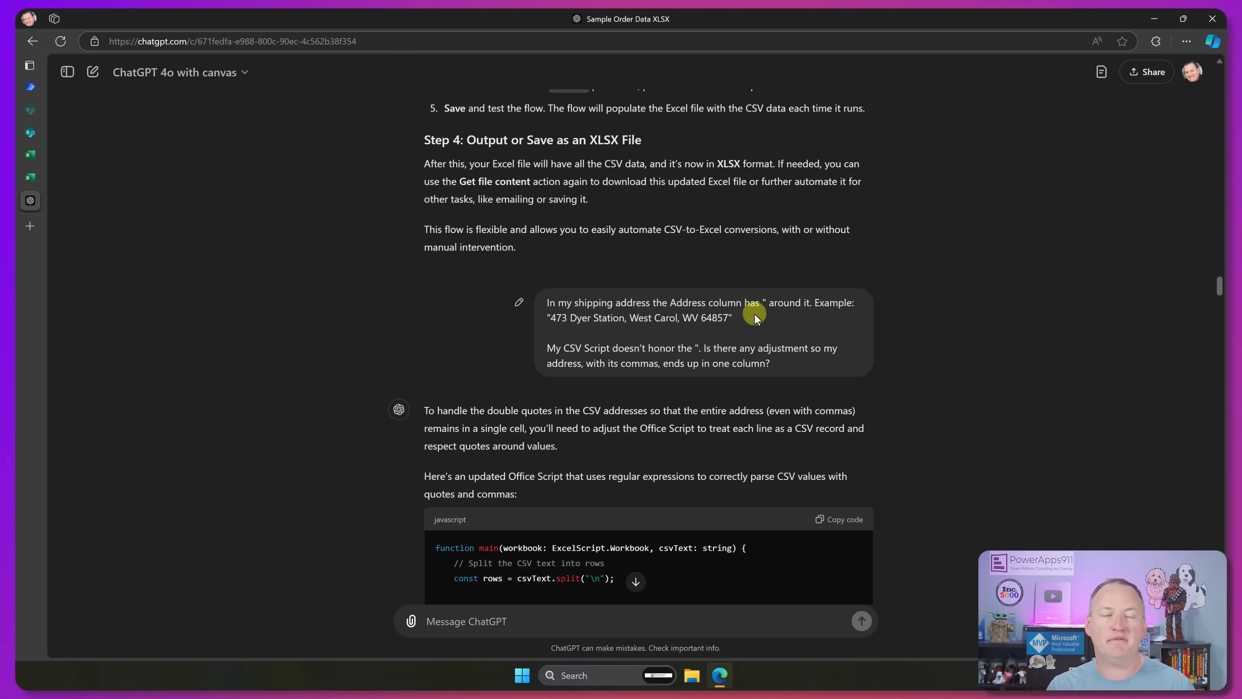
pyautogui.scroll(-1, 629, 413)
pyautogui.scroll(-4, 563, 415)
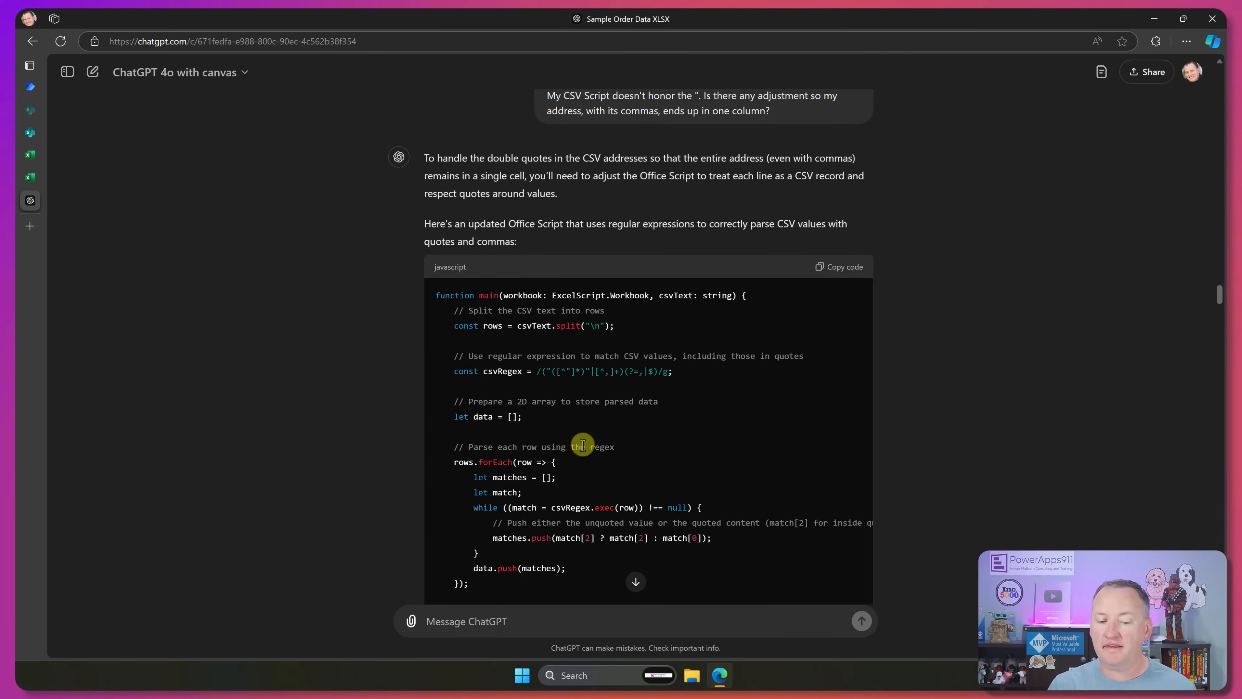
pyautogui.scroll(-6, 592, 489)
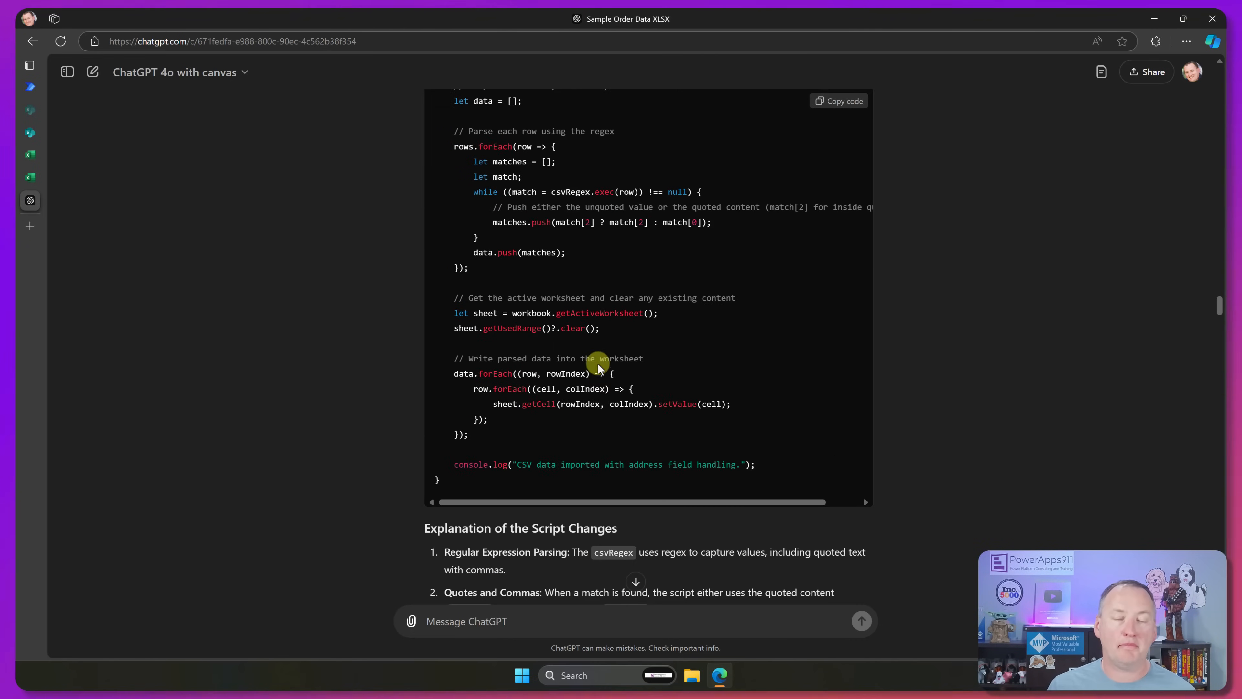
pyautogui.scroll(-1, 594, 364)
pyautogui.scroll(-3, 594, 367)
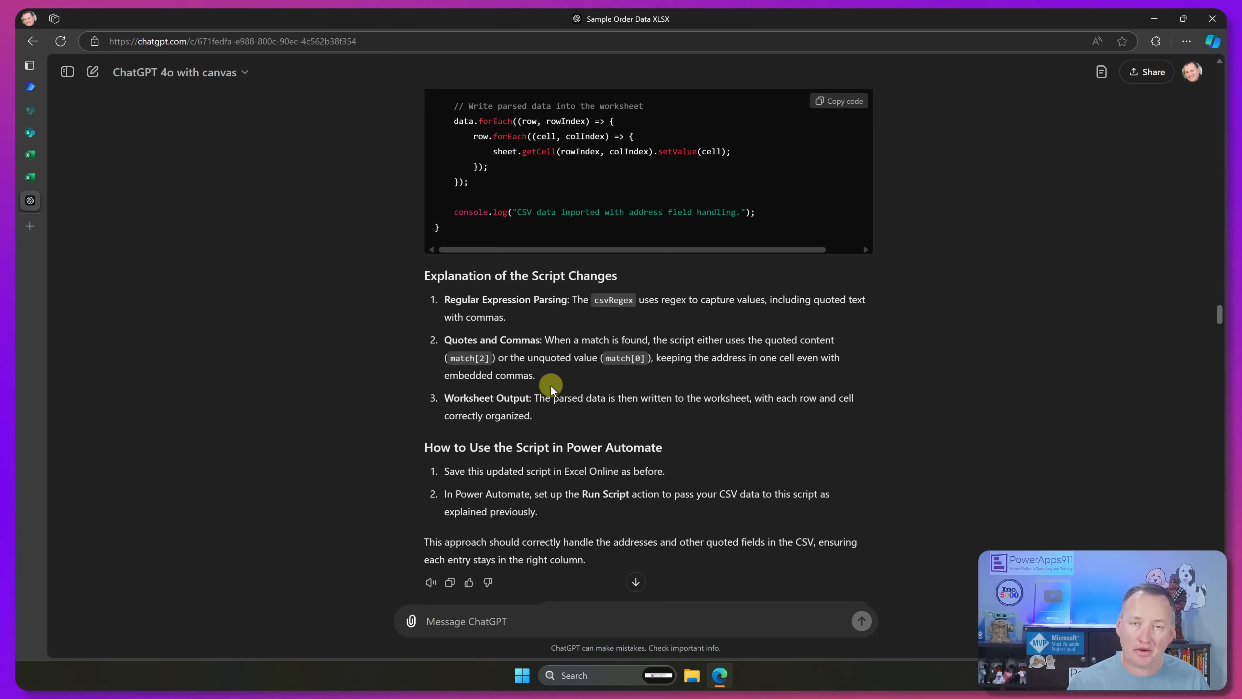
# - Review the request to combine the two scripts and the combined code that imports the CSV and creates the table
pyautogui.scroll(-4, 577, 382)
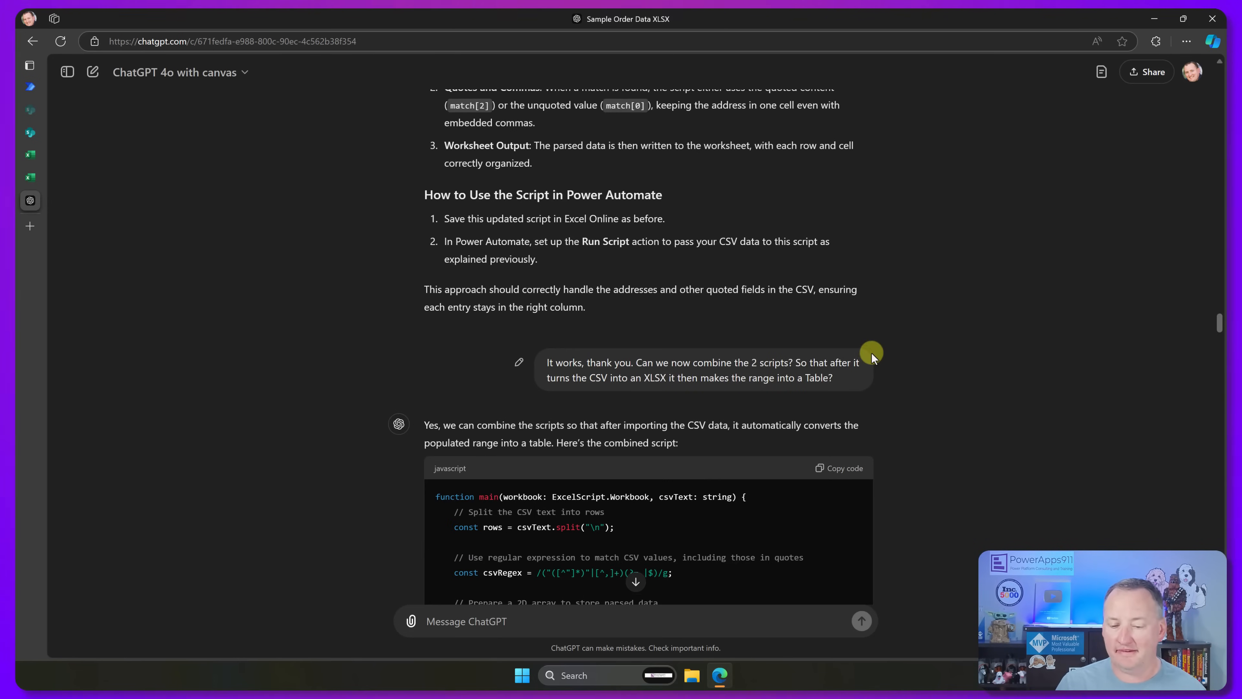
pyautogui.scroll(-2, 869, 357)
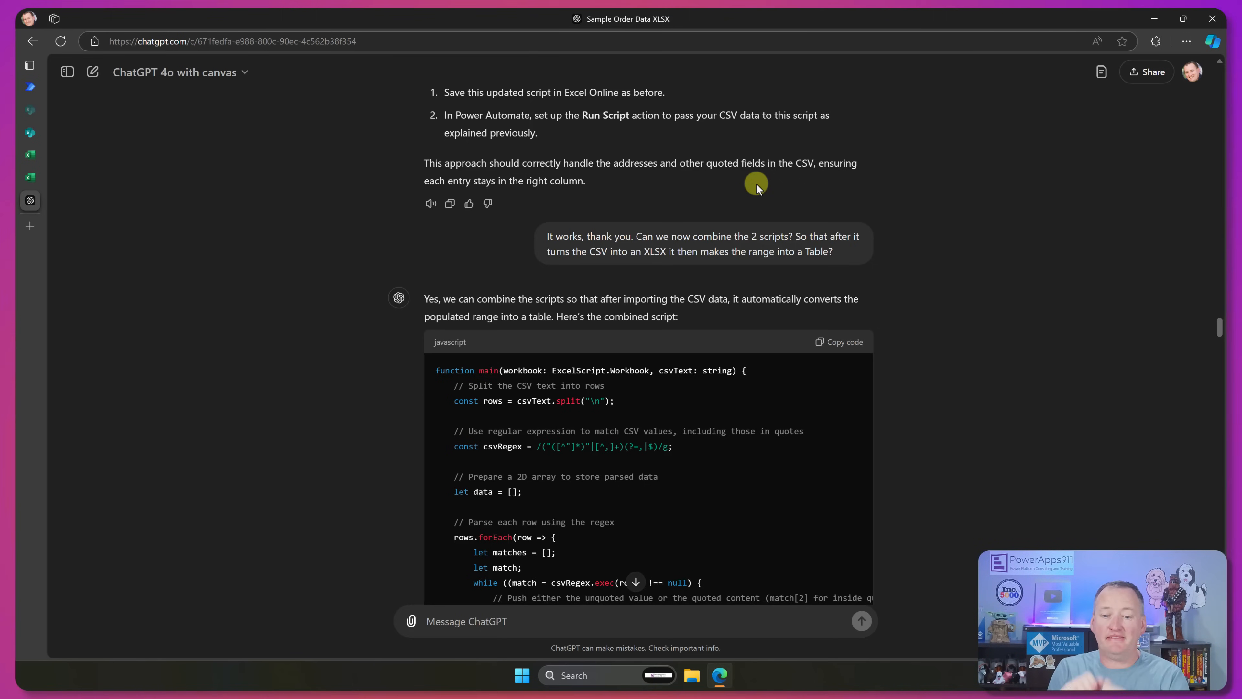
pyautogui.scroll(-3, 612, 418)
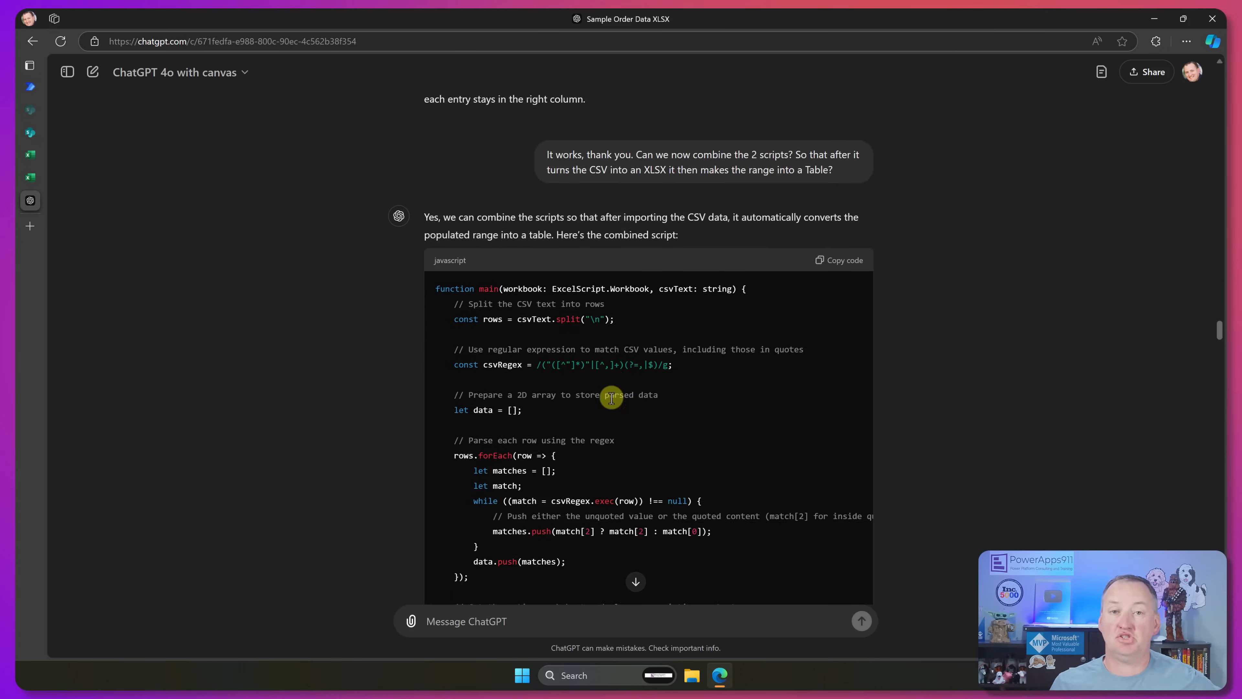
pyautogui.scroll(-13, 565, 351)
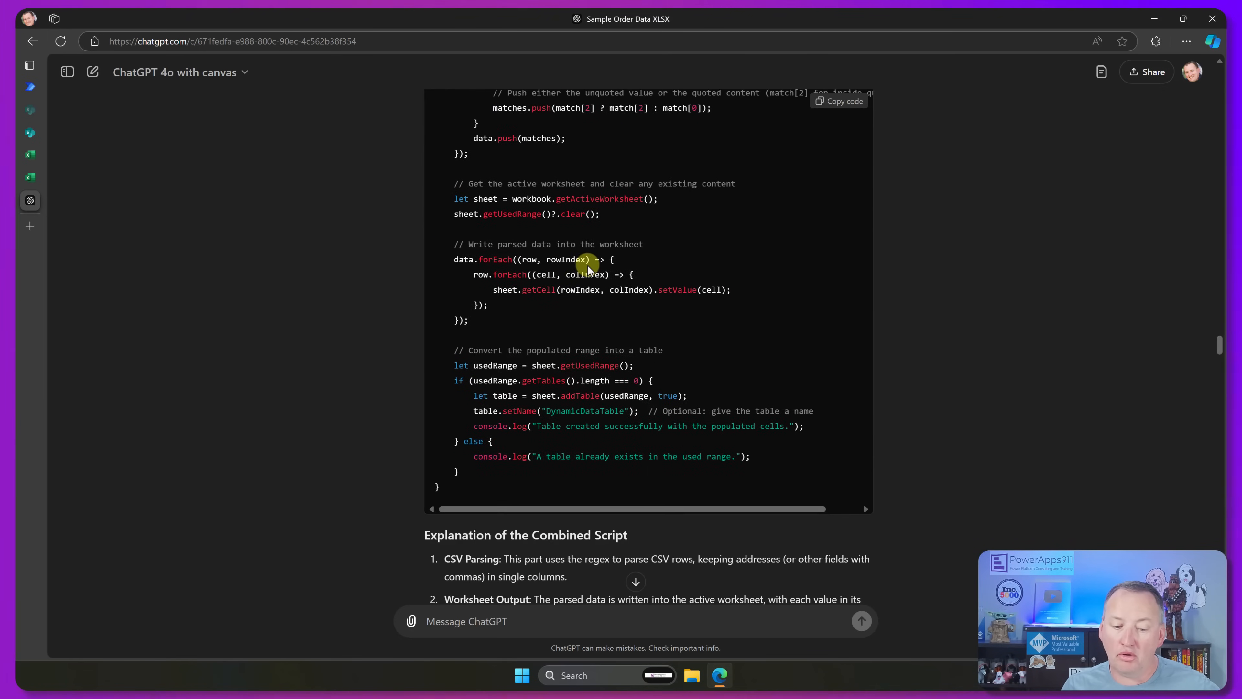
# - Read the question about renaming the Excel file from a script and ChatGPT's Power Automate alternative
pyautogui.scroll(-7, 584, 308)
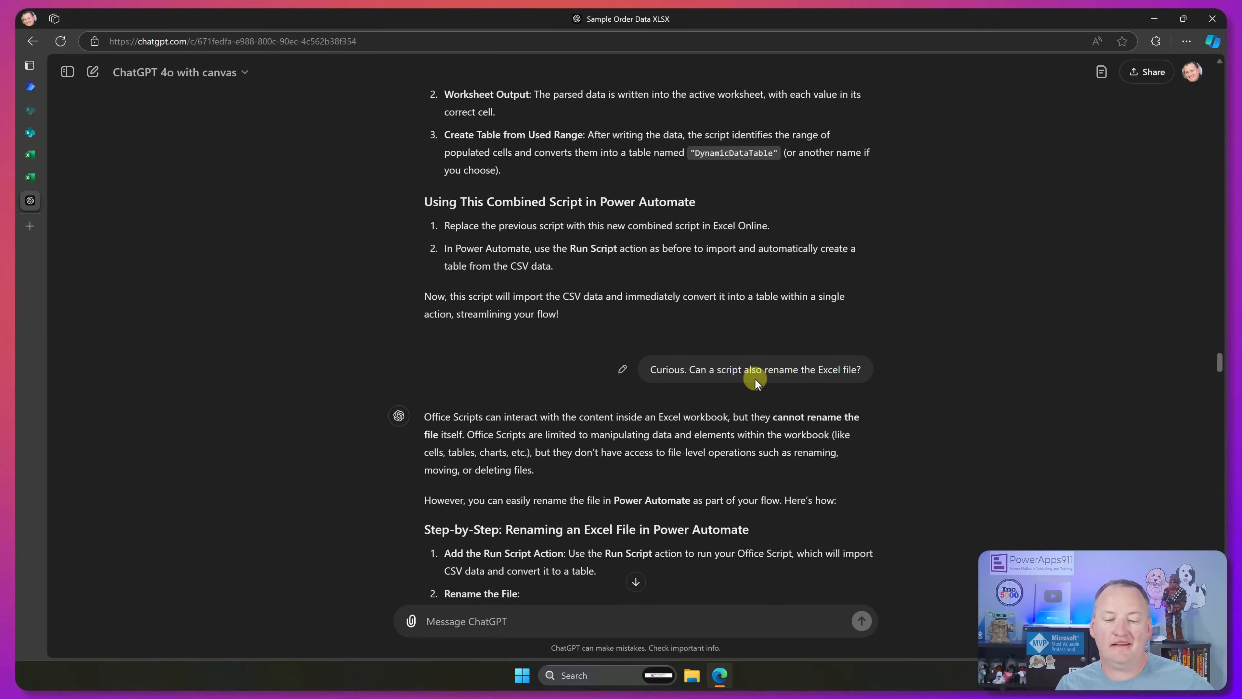
pyautogui.scroll(-5, 732, 382)
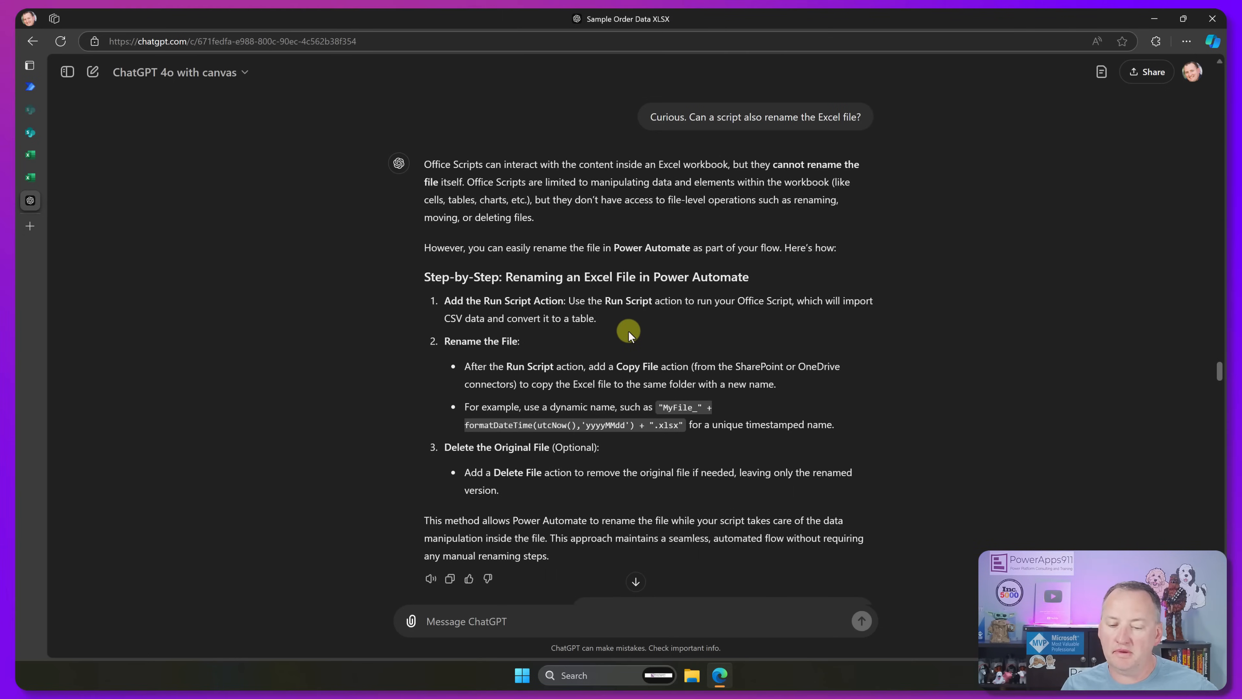
pyautogui.scroll(-3, 712, 354)
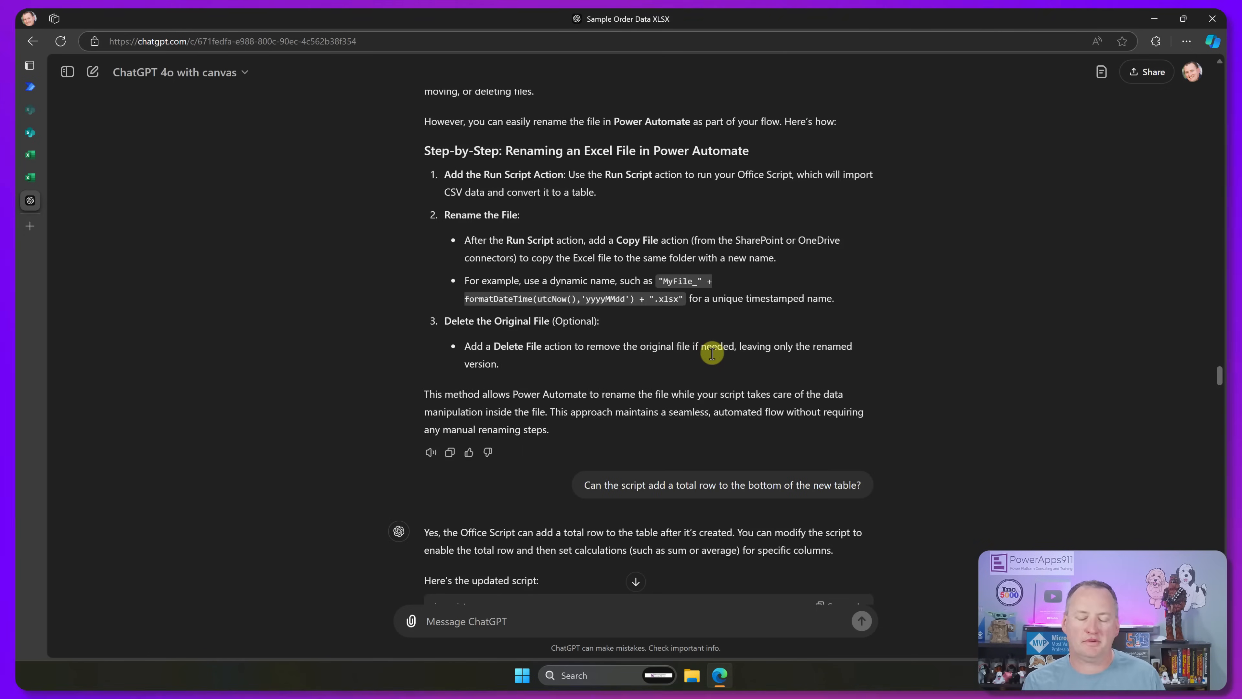
# - Examine the total row request, the runtime errors reported to ChatGPT and the script revisions supplied in reply
pyautogui.scroll(-1, 726, 313)
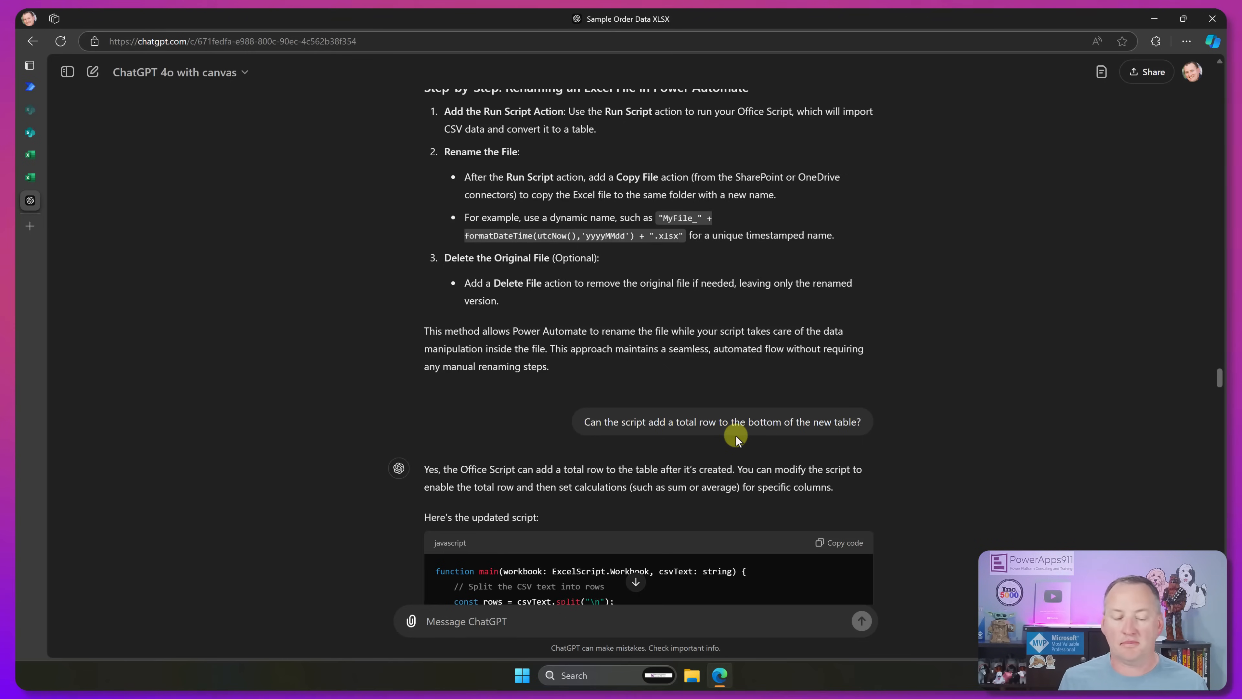
pyautogui.scroll(-15, 576, 394)
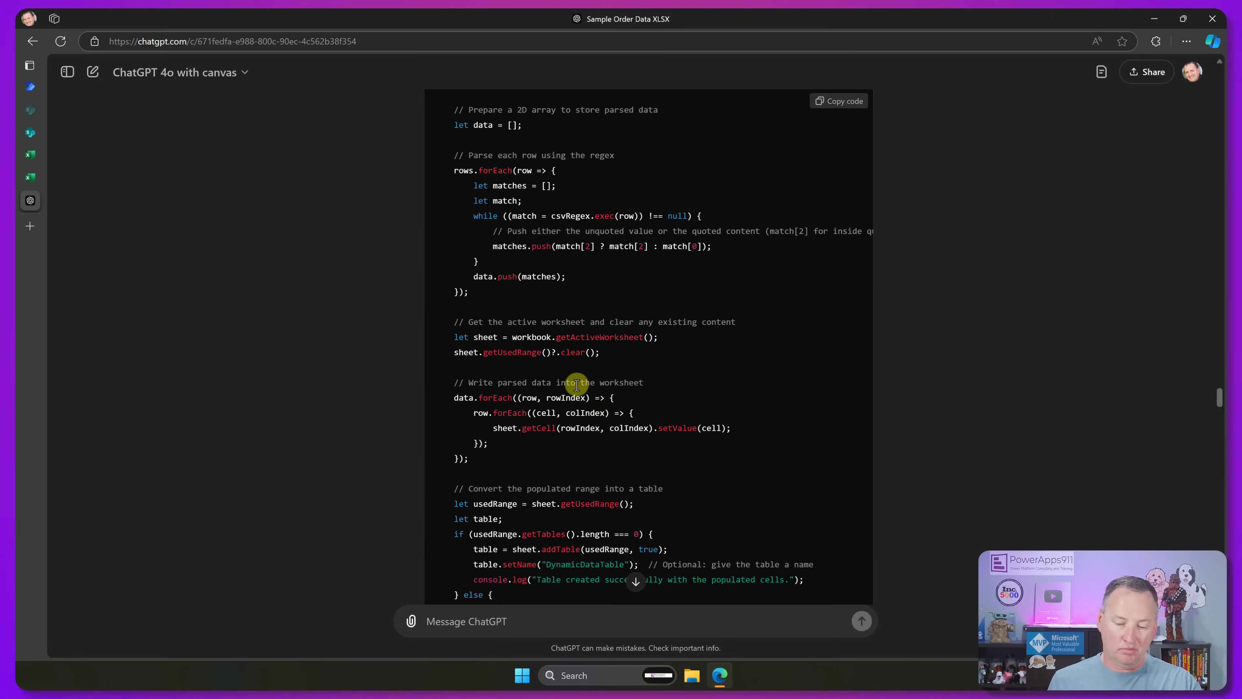
pyautogui.scroll(-20, 576, 395)
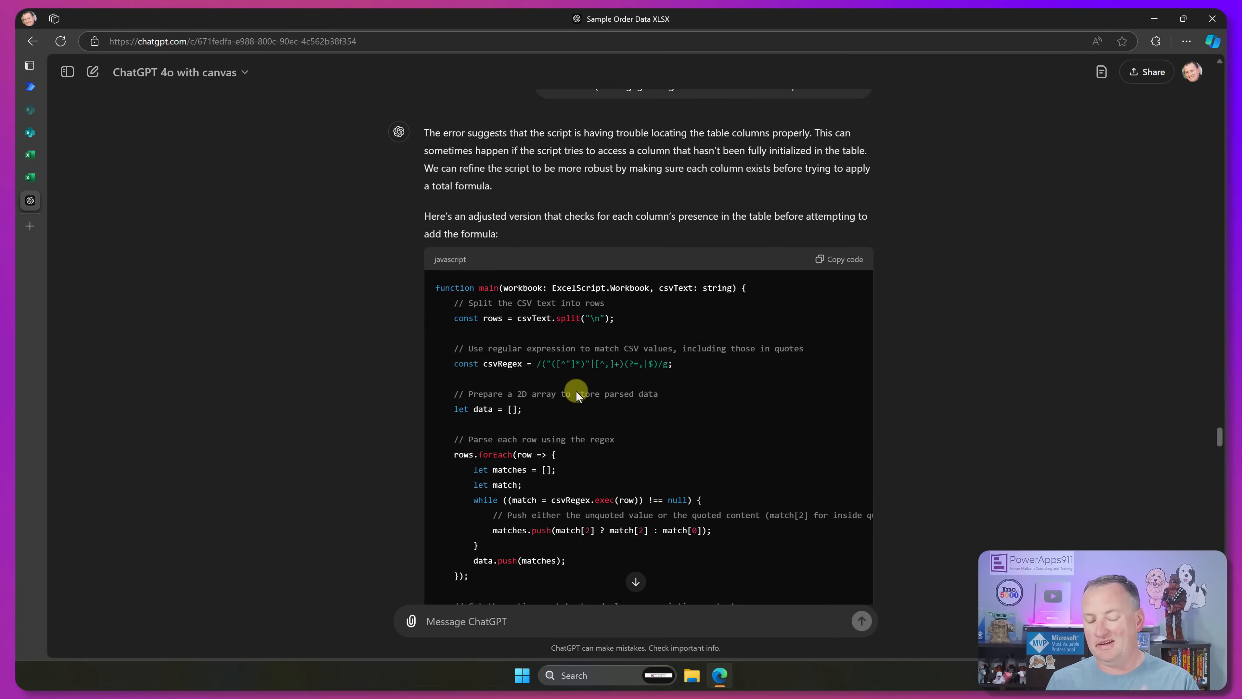
pyautogui.scroll(12, 576, 391)
pyautogui.scroll(-9, 577, 393)
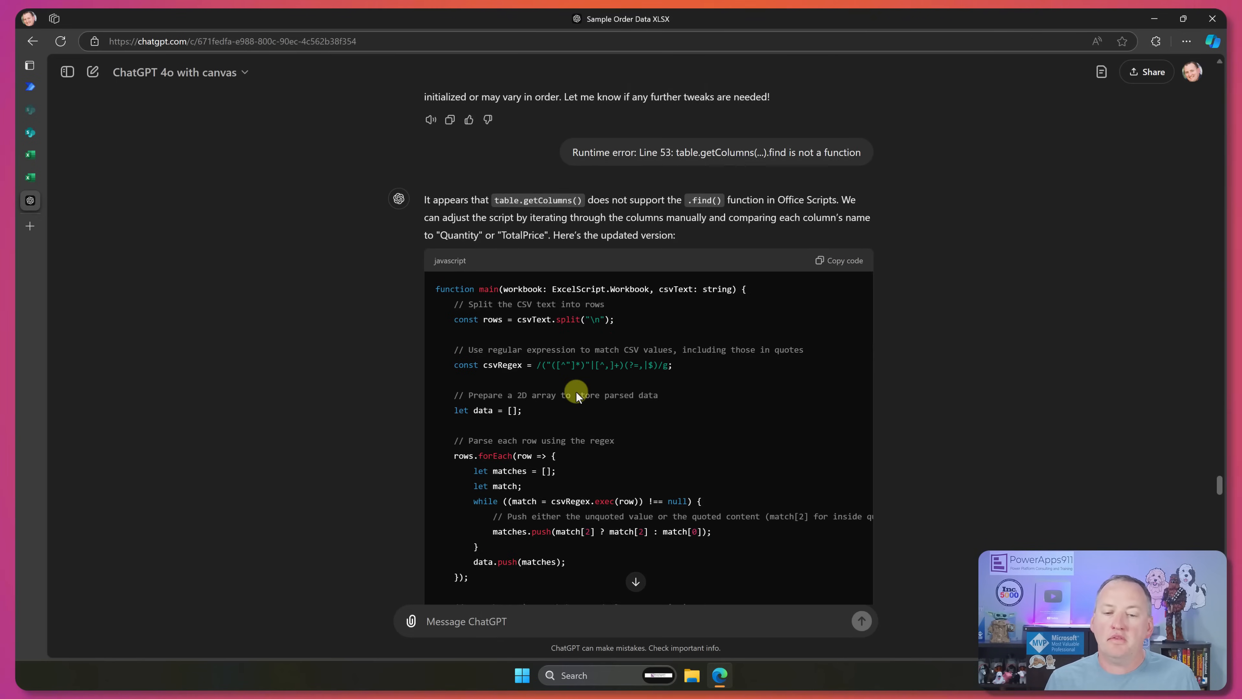
pyautogui.scroll(-20, 574, 394)
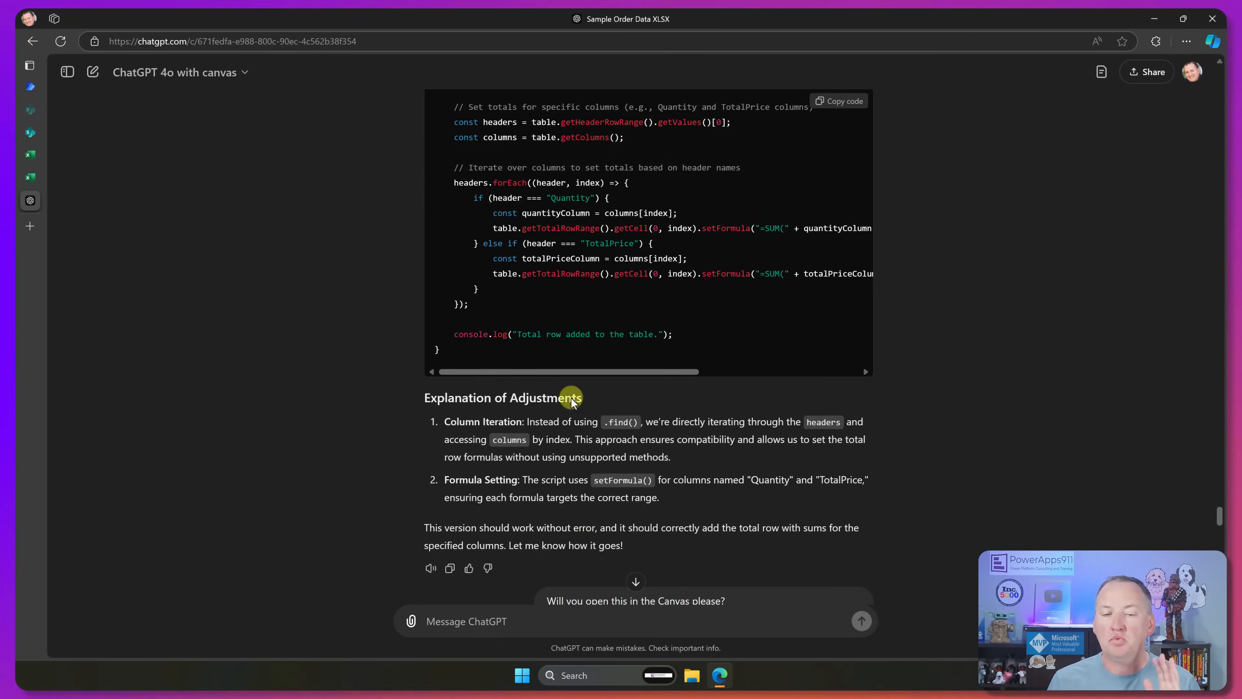
# - Read the request to open the combined script in Canvas and open the Csv To Excel Table canvas from the reply
pyautogui.scroll(-3, 593, 373)
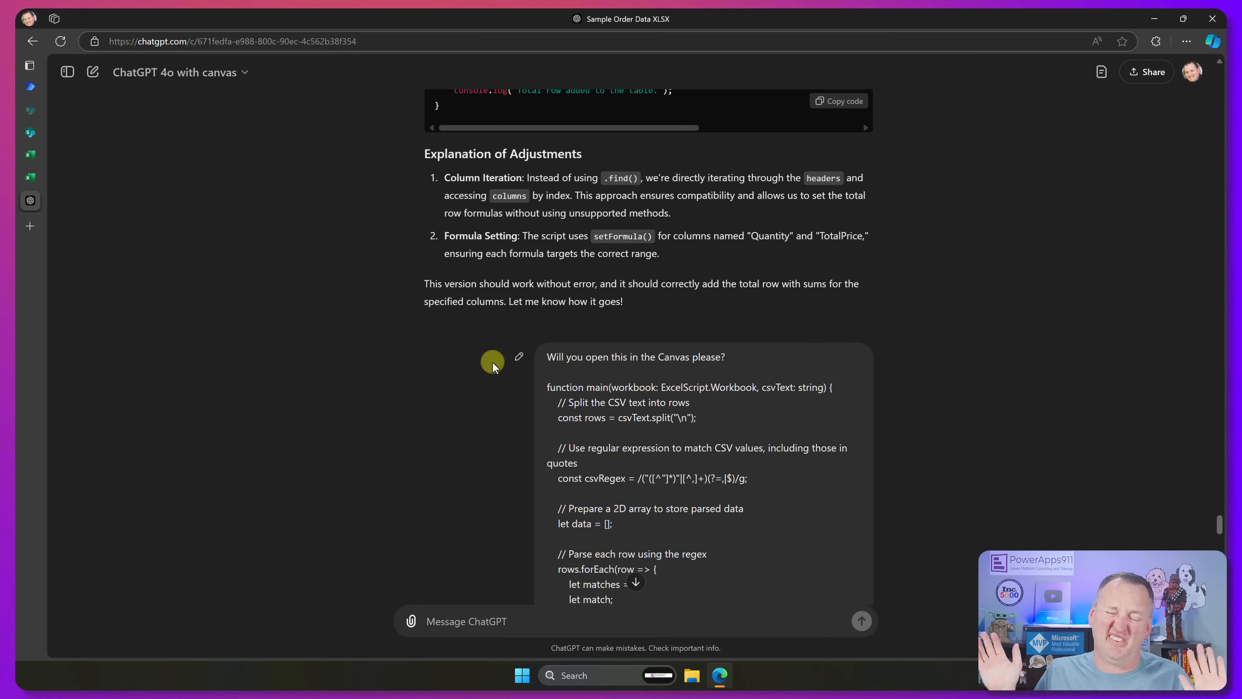
pyautogui.scroll(-3, 538, 353)
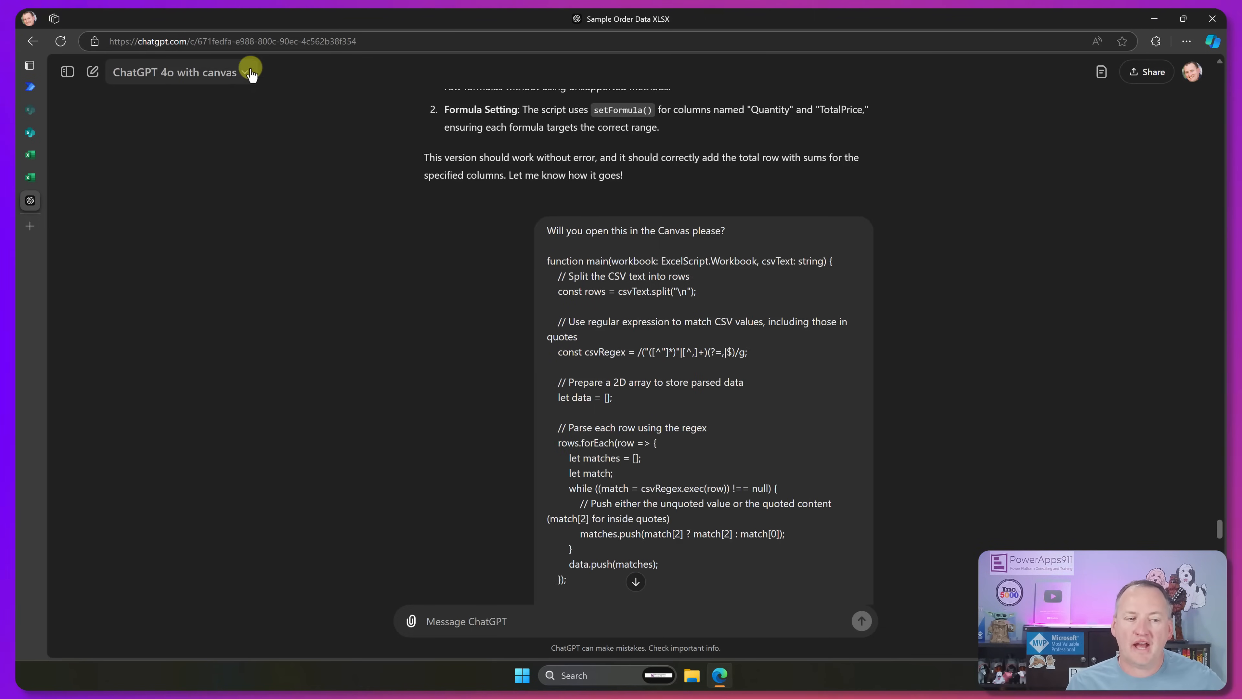
pyautogui.scroll(-1, 744, 338)
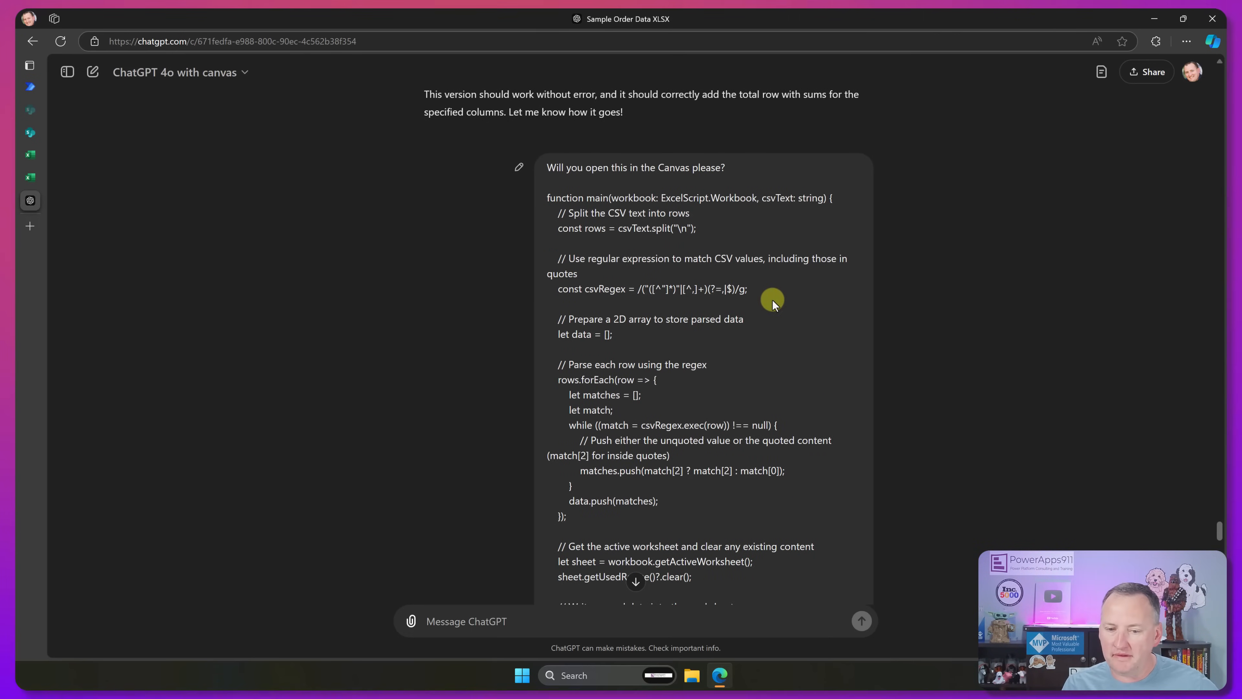
pyautogui.scroll(-8, 778, 327)
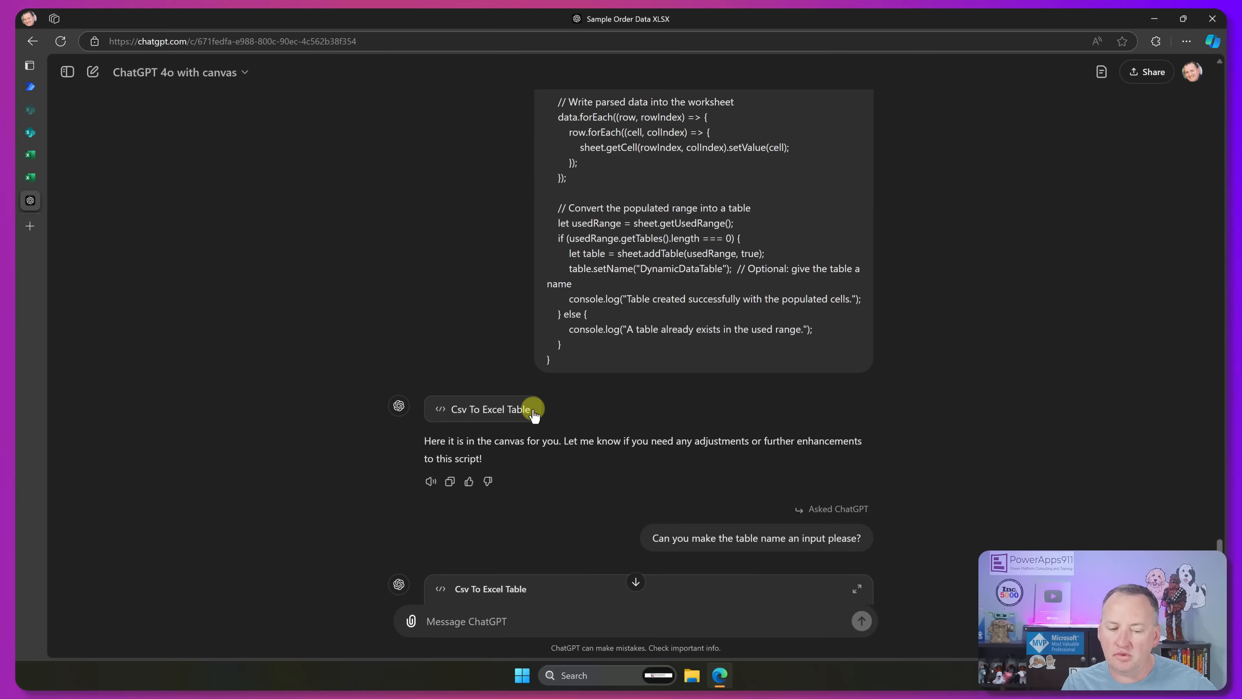
pyautogui.click(438, 414)
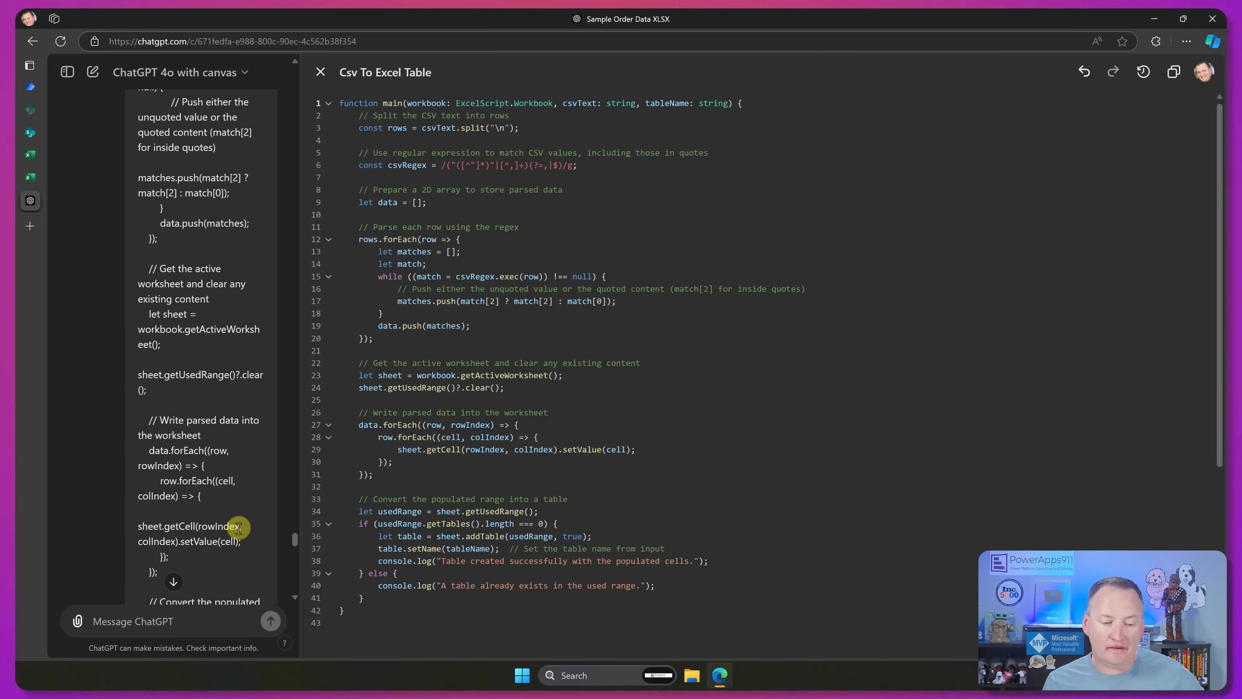
# - Read the request to make the table name an input and highlight the table.setName(tableName) call in the canvas code
pyautogui.scroll(-10, 222, 416)
pyautogui.scroll(3, 209, 338)
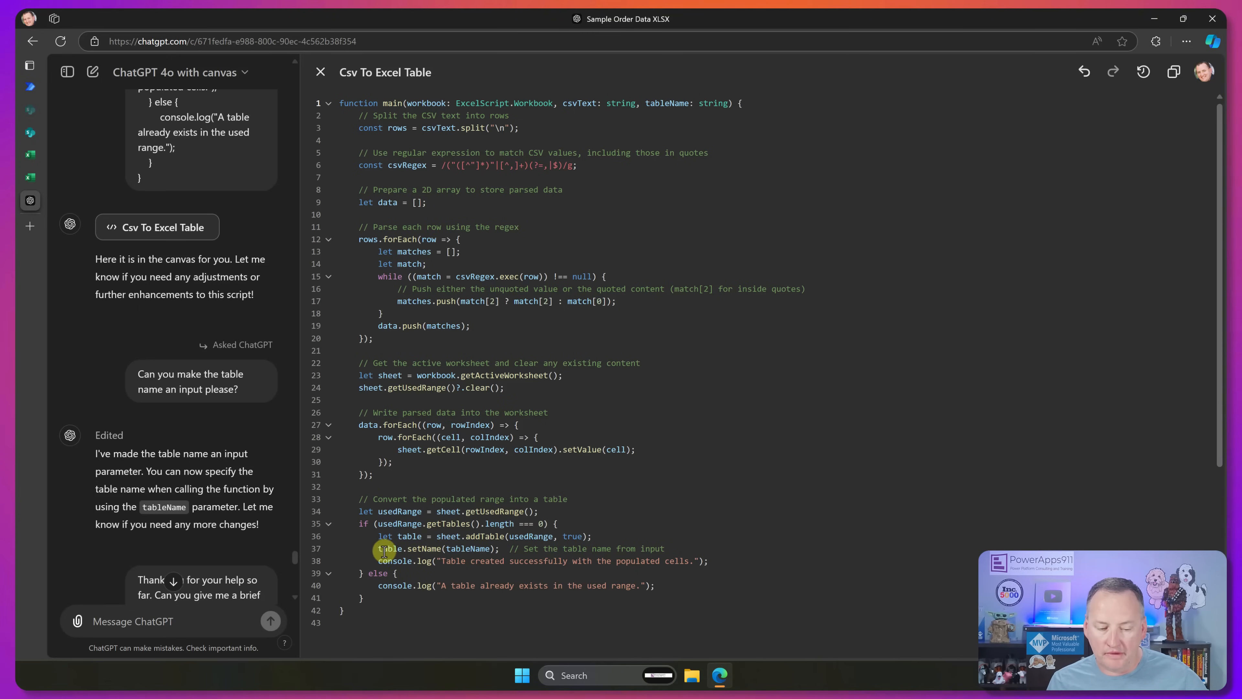
pyautogui.moveTo(378, 548); pyautogui.dragTo(503, 549)
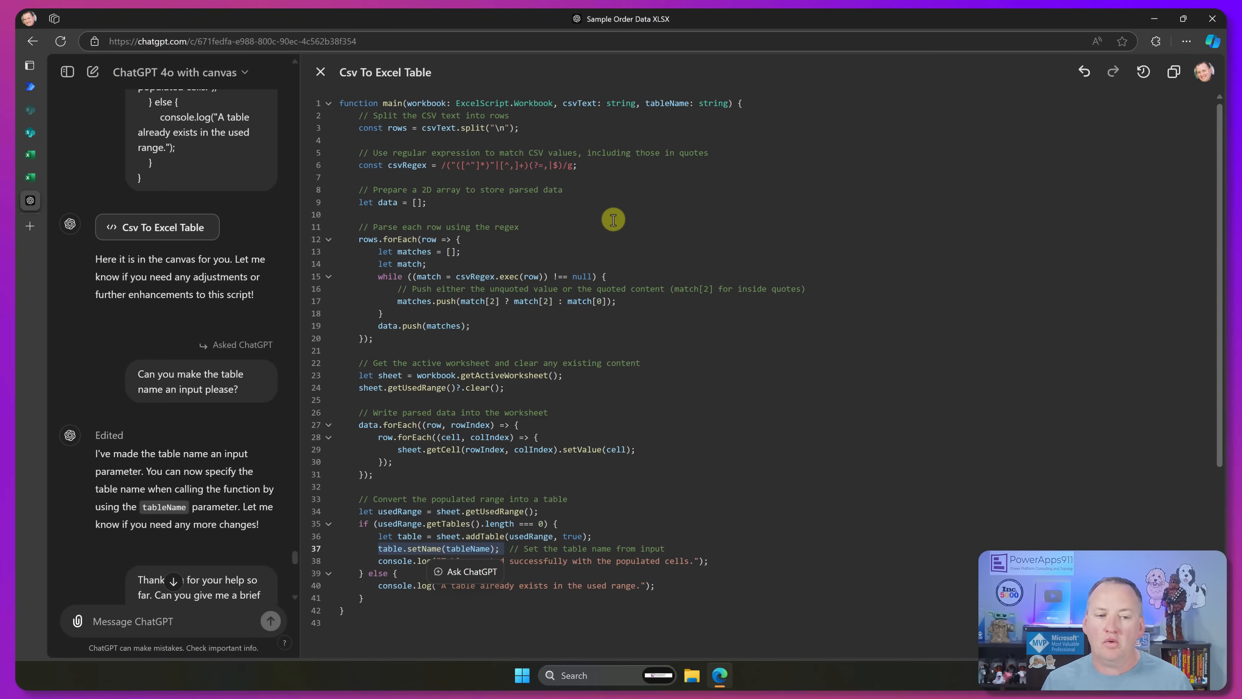
# - Highlight the tableName: string parameter in the script's main function and read the request for an Excel Scripts explanation
pyautogui.moveTo(646, 100); pyautogui.dragTo(728, 102)
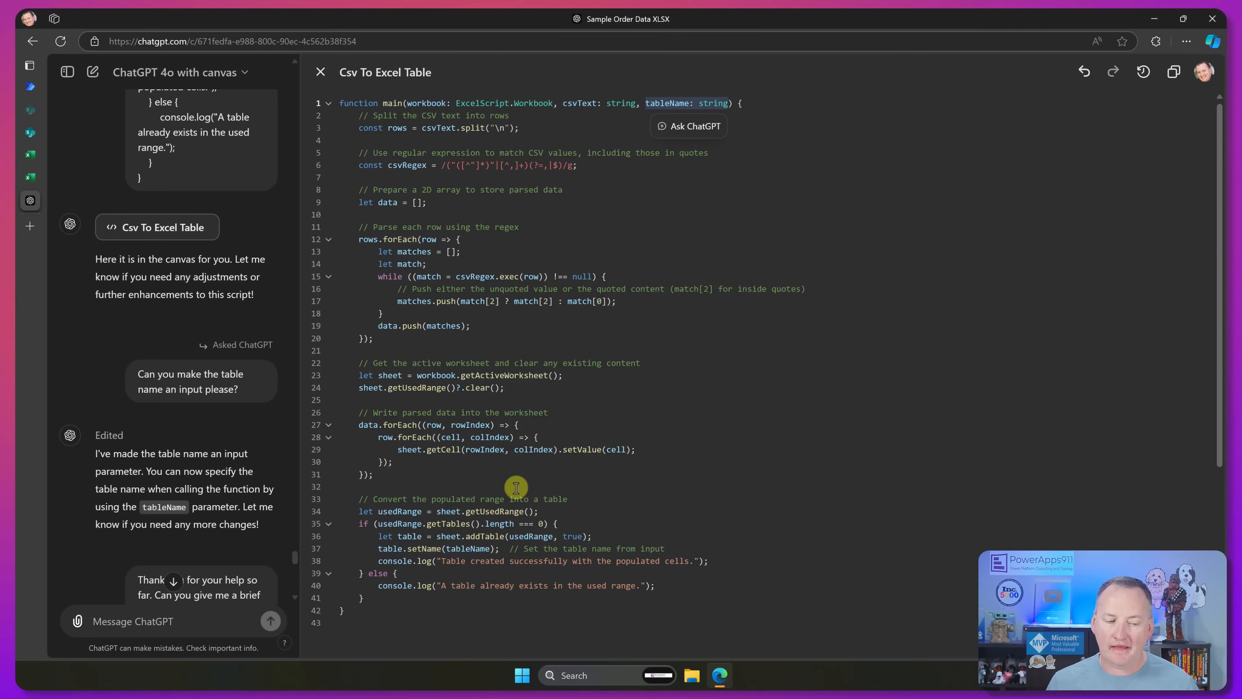
pyautogui.scroll(-3, 200, 477)
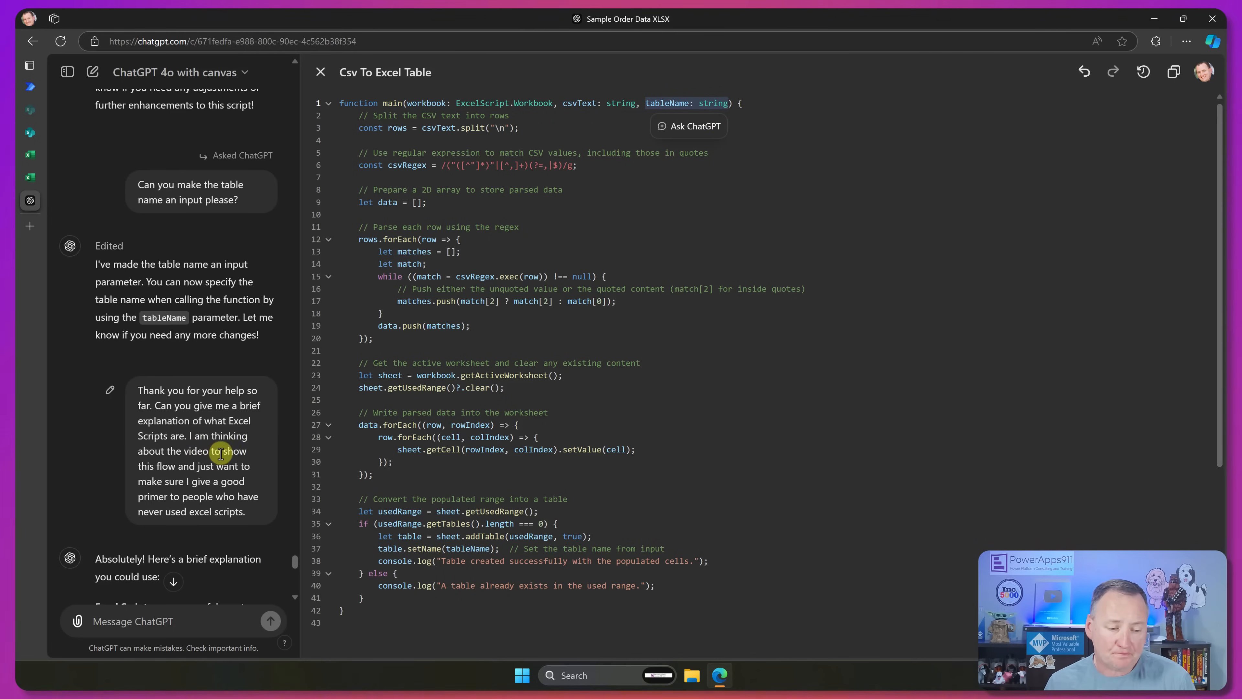
pyautogui.scroll(1, 223, 447)
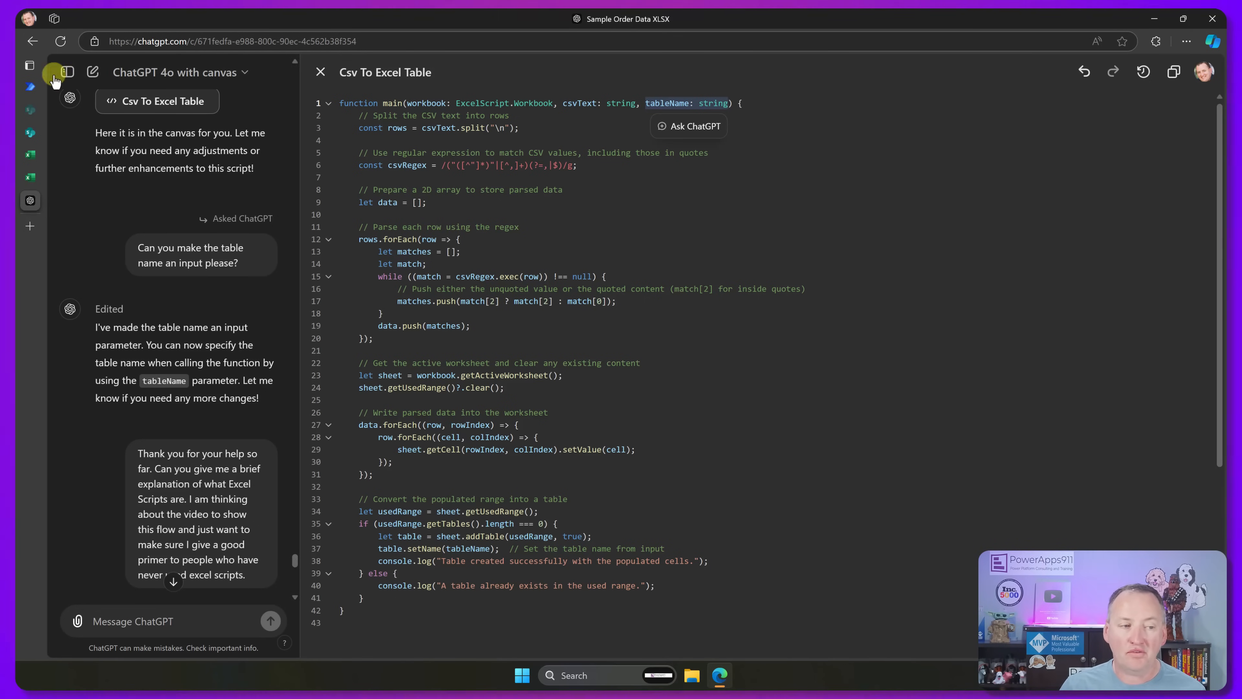
# - Switch to the Excel Order Processing flow in Power Automate and review the Run script action's file, script choices and parameters
pyautogui.click(44, 89)
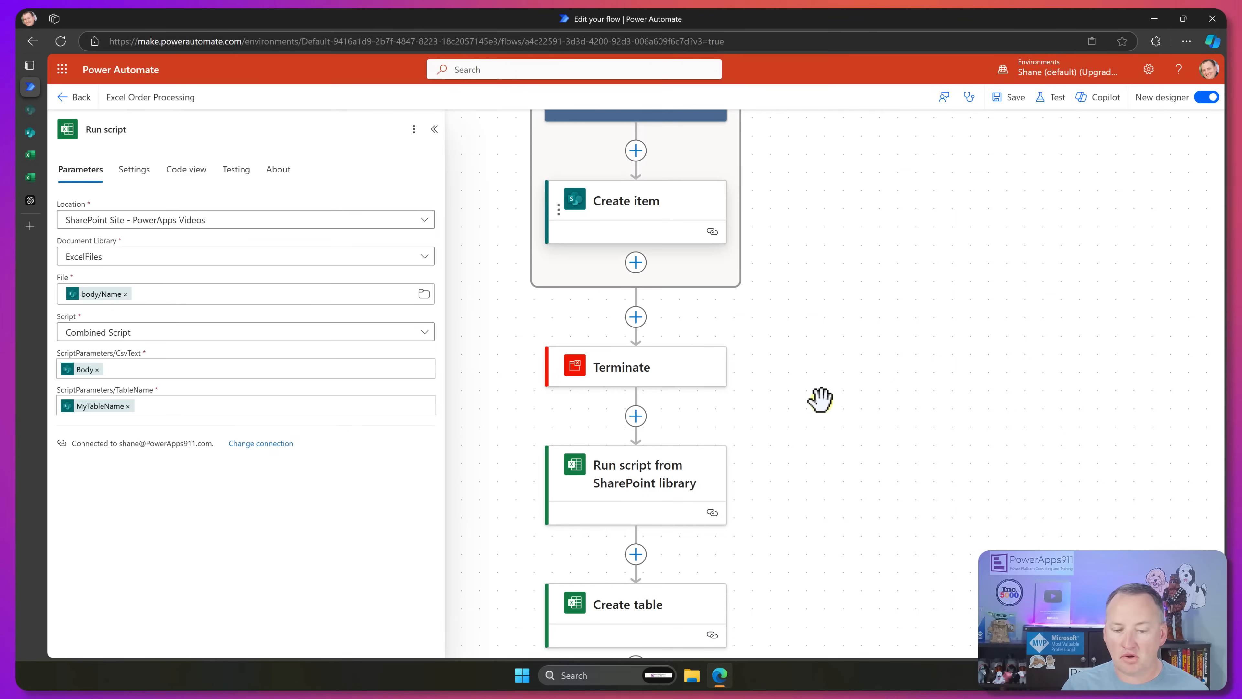
pyautogui.scroll(6, 685, 244)
pyautogui.scroll(3, 729, 289)
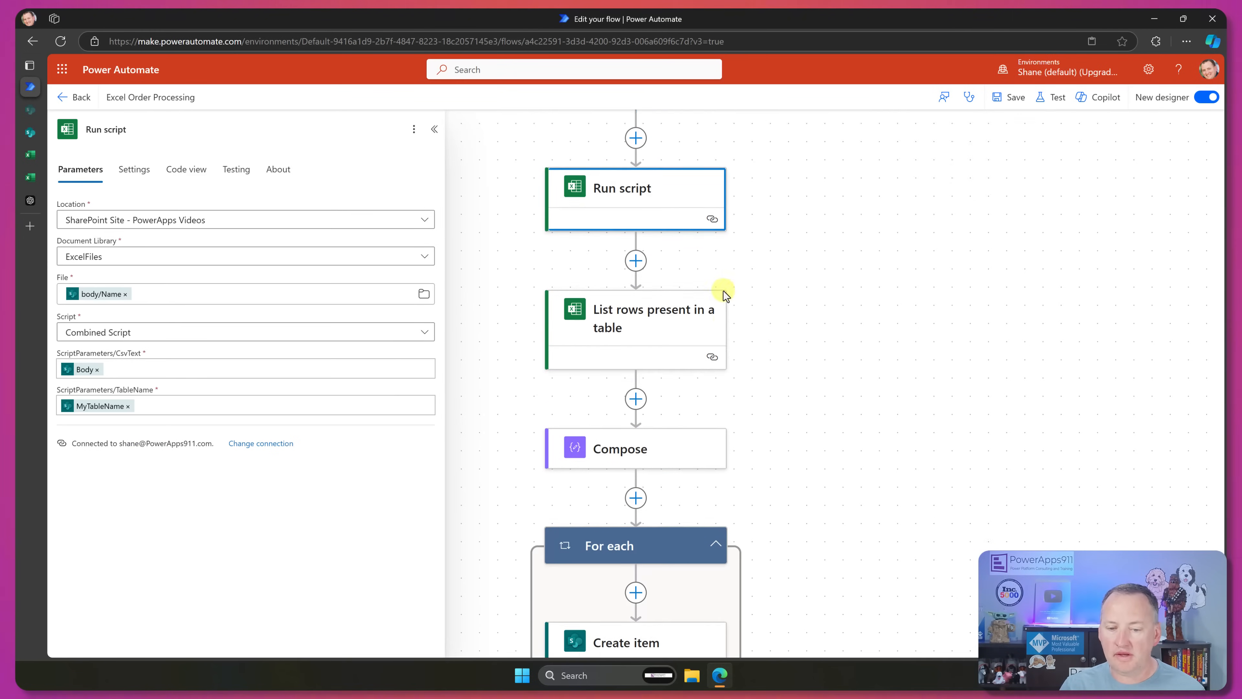
pyautogui.click(674, 336)
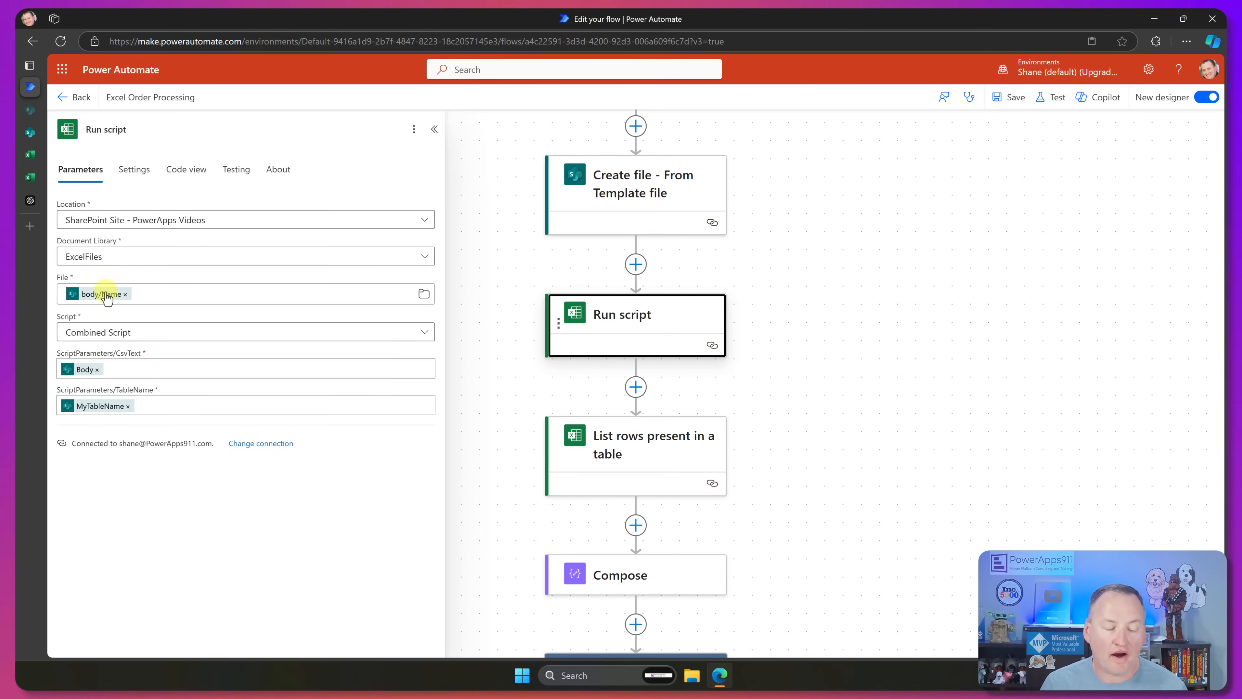
pyautogui.moveTo(98, 302)
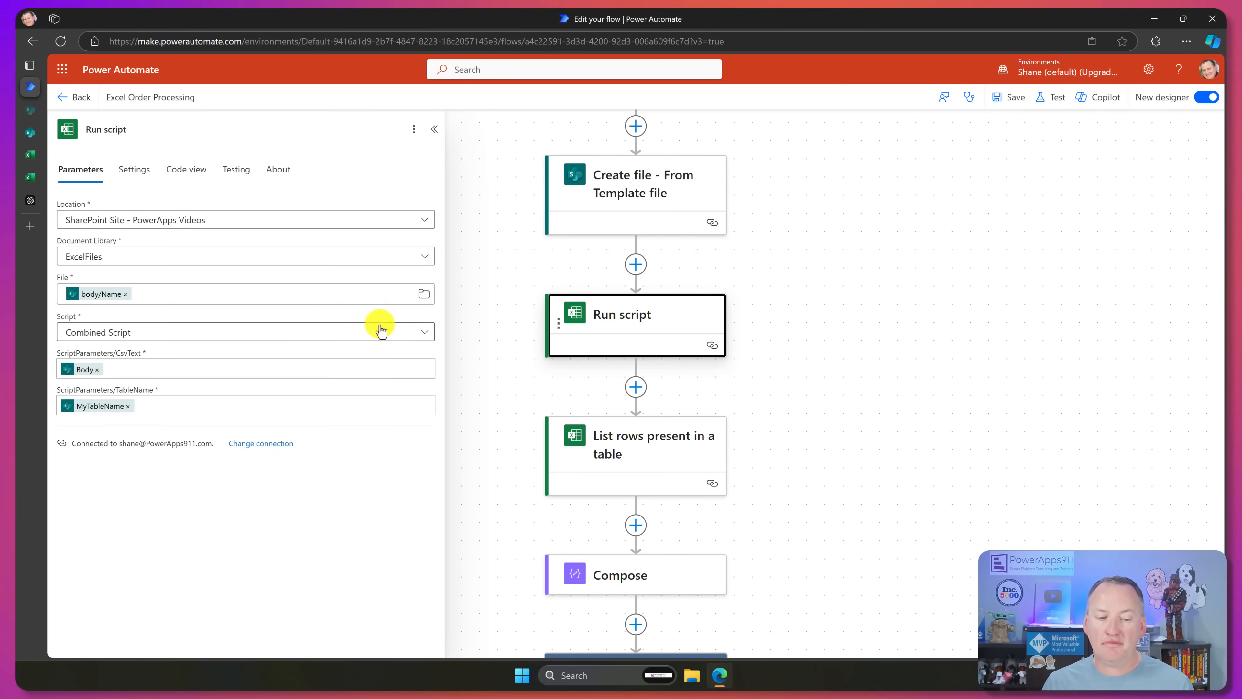
pyautogui.click(423, 333)
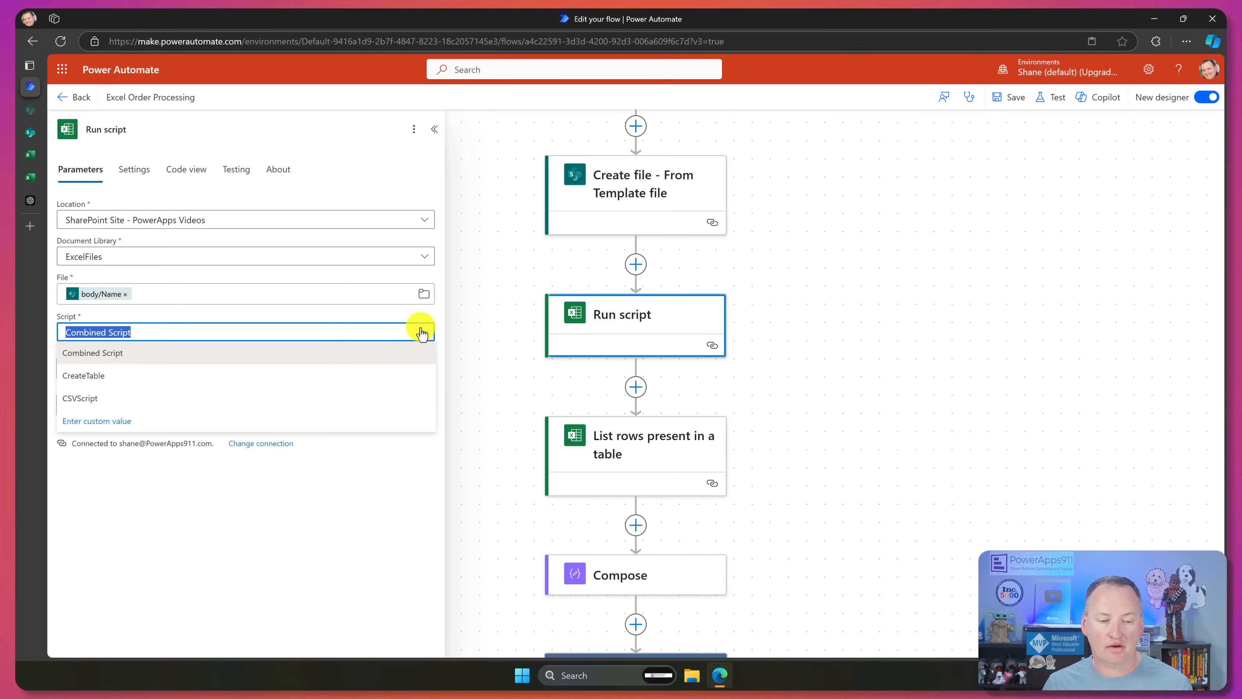
pyautogui.click(399, 322)
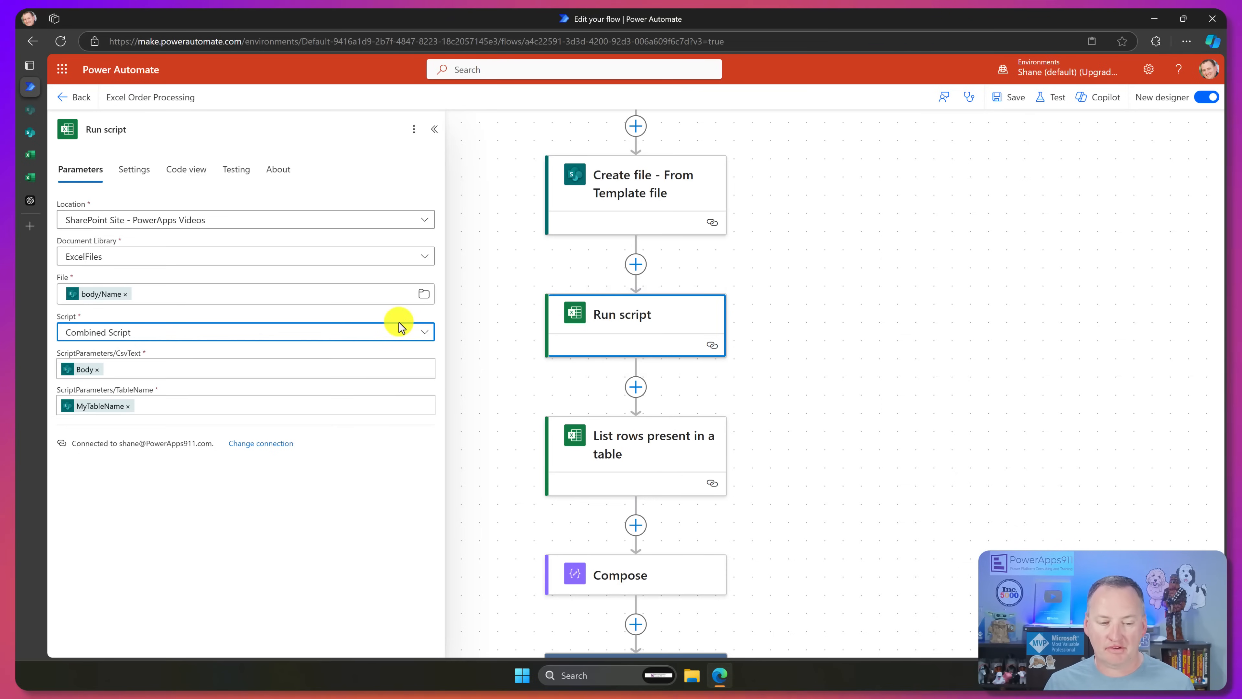
# - Pin the Run script action so its settings stay open beside other actions
pyautogui.click(636, 387)
pyautogui.click(413, 129)
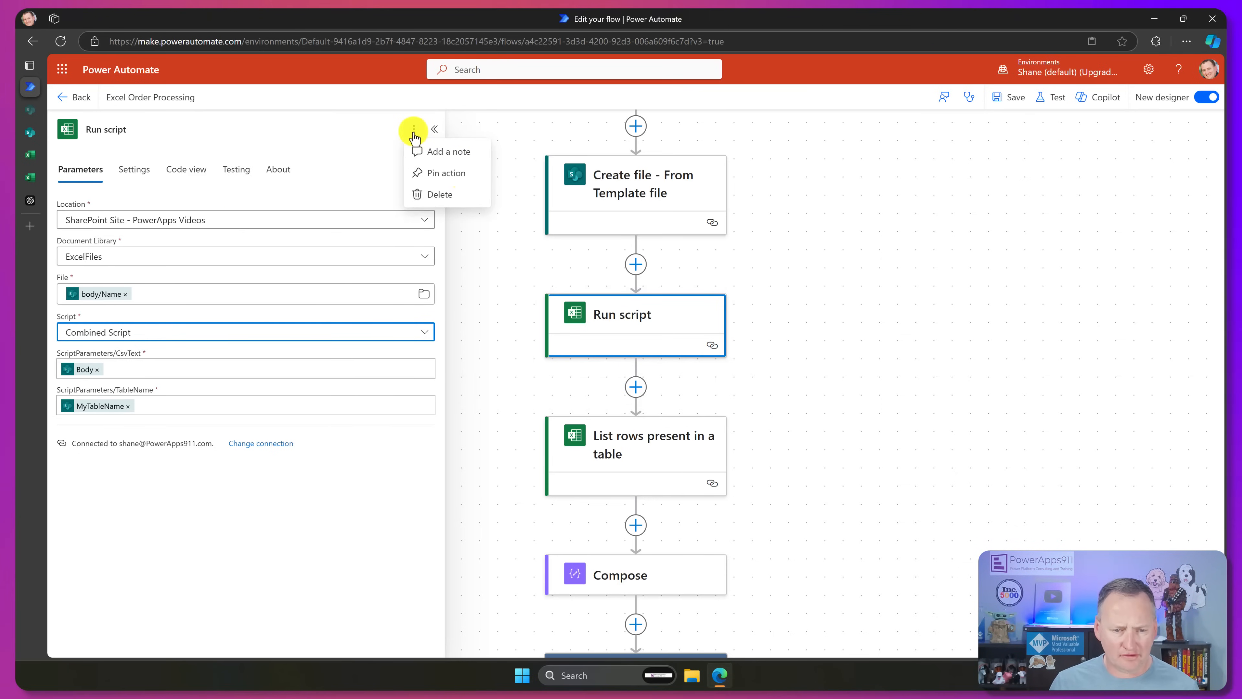
pyautogui.click(456, 178)
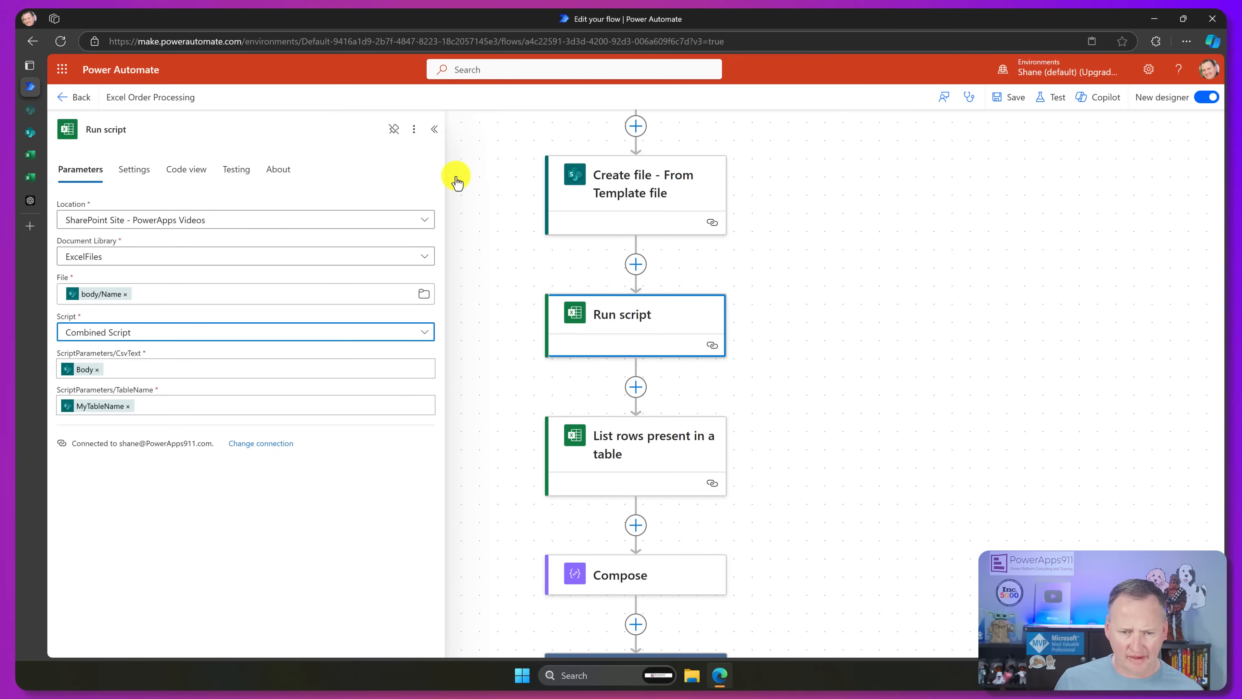
# - Add a second Excel Run script action between Run script and List rows present in a table
pyautogui.click(635, 386)
pyautogui.click(675, 380)
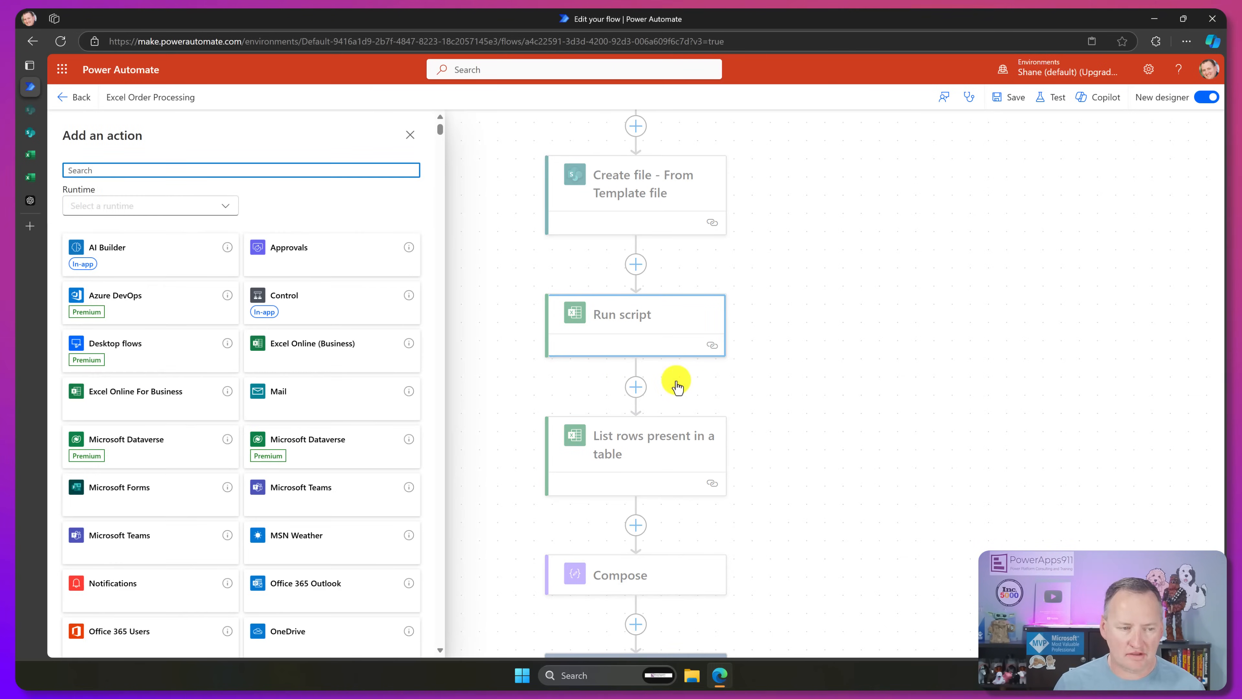
pyautogui.write('excel re')
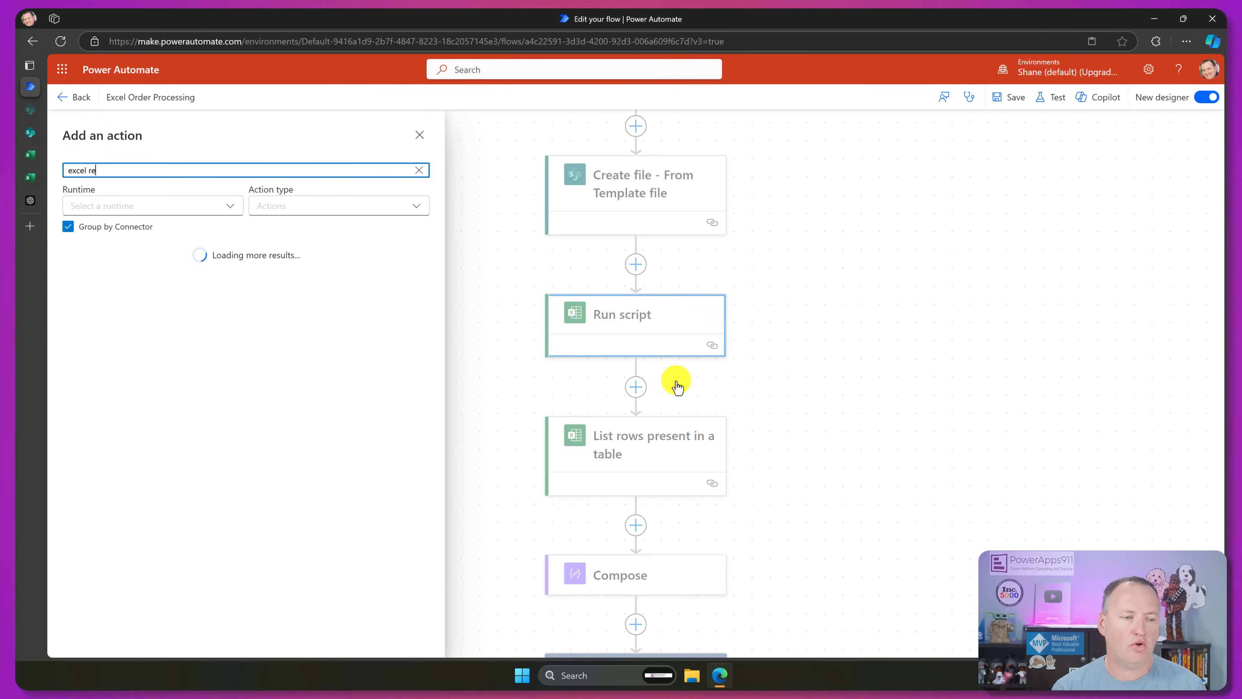
pyautogui.press('BackSpace')
pyautogui.write('un script')
pyautogui.click(214, 294)
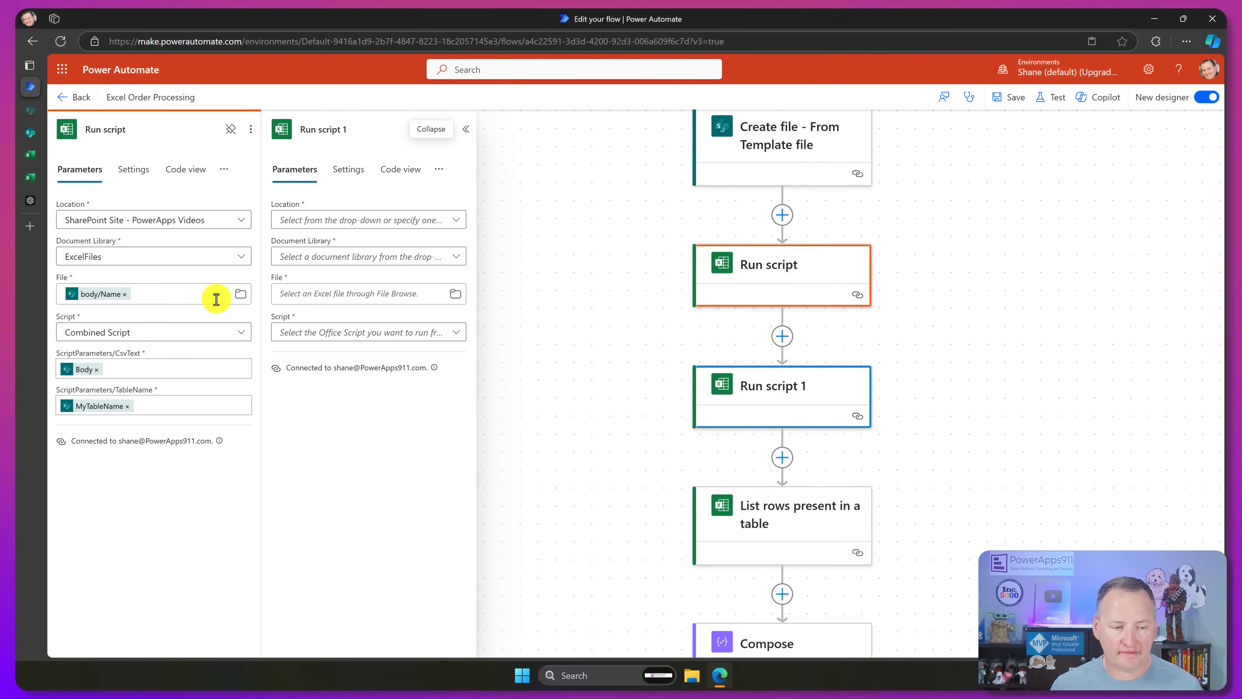
# - Set the new Run script action's location to SharePoint Site - PowerApps Videos and its document library to ExcelFiles
pyautogui.click(455, 226)
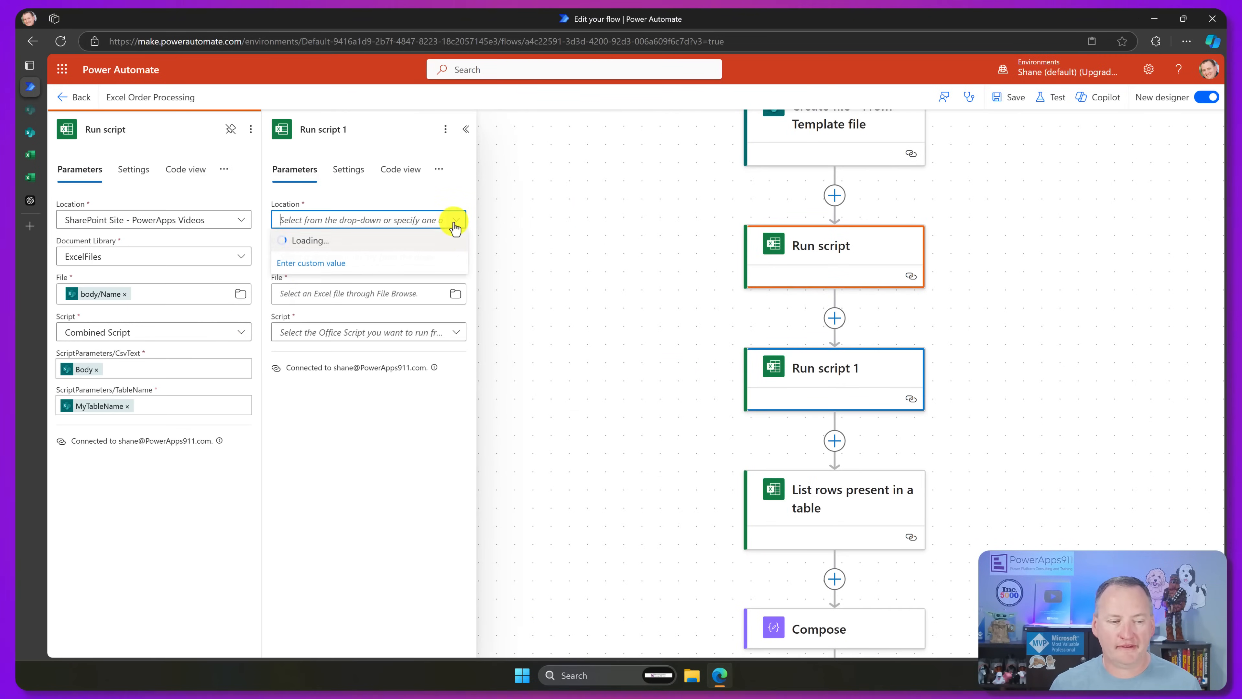
pyautogui.click(553, 139)
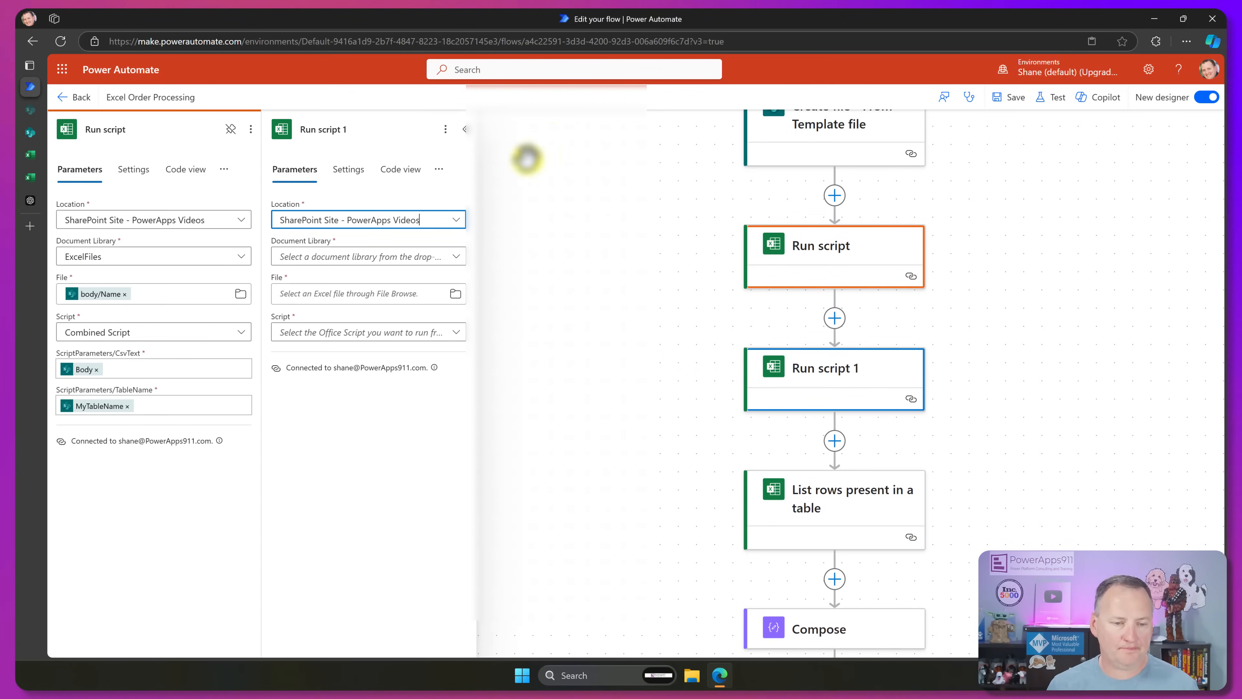
pyautogui.click(448, 259)
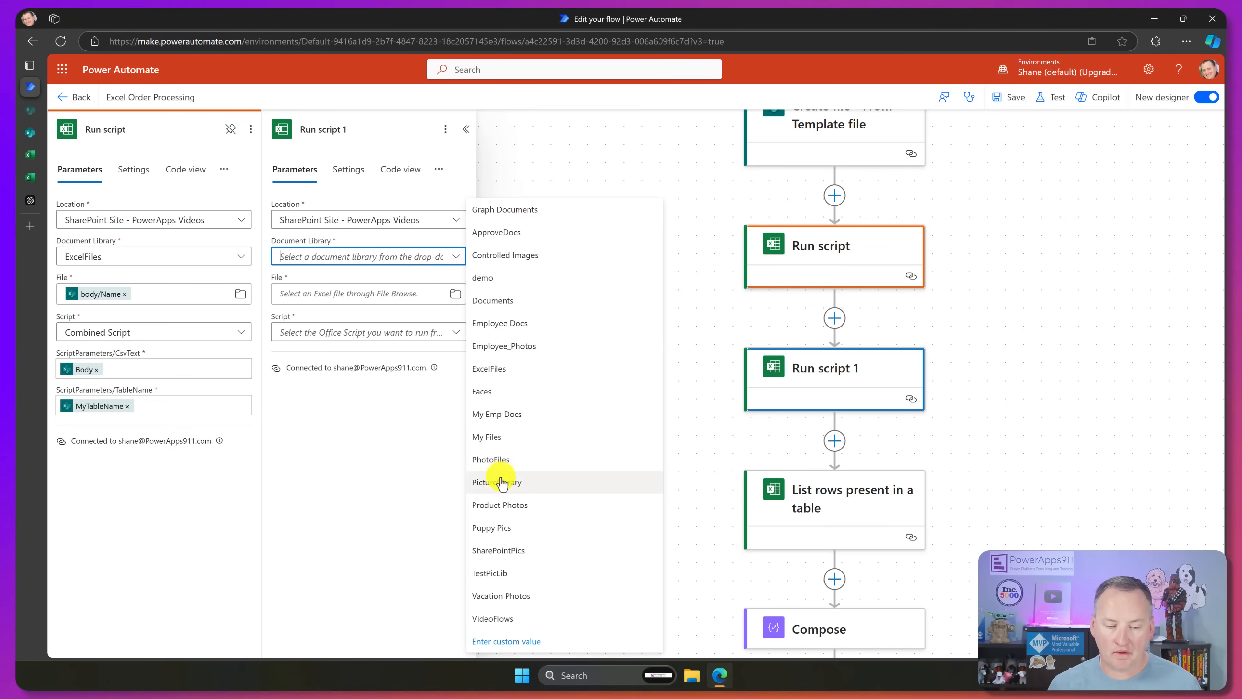
pyautogui.click(498, 382)
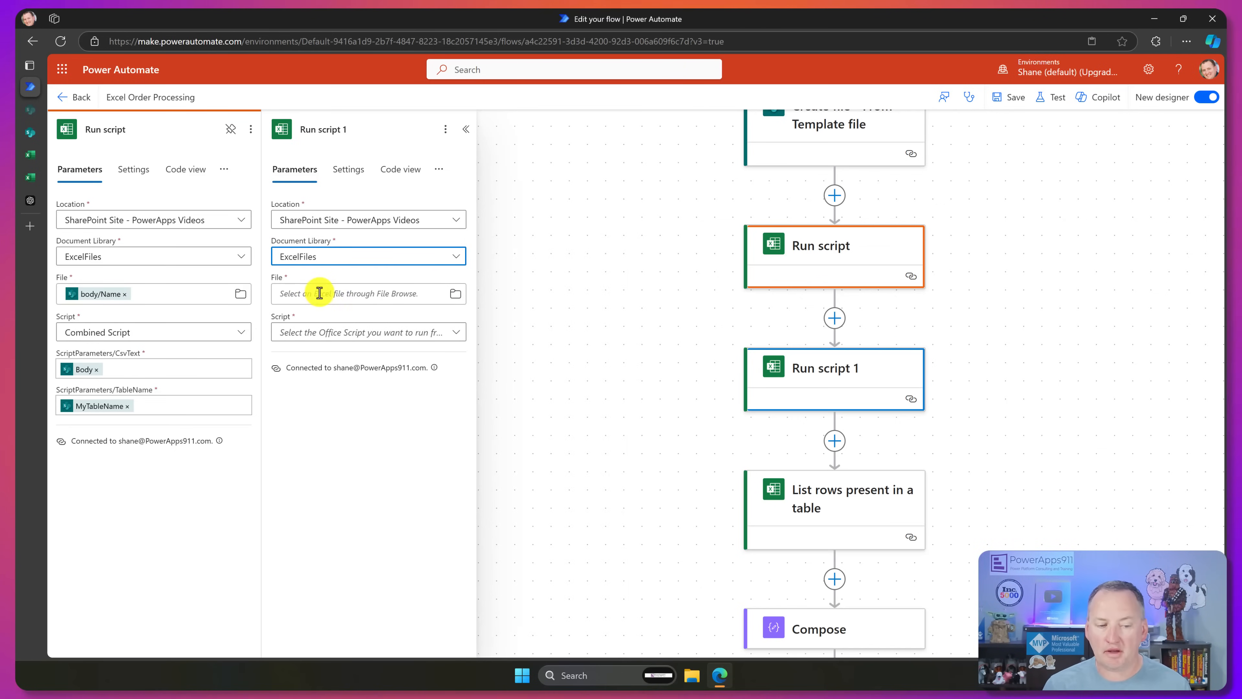
# - Set the new Run script action's file to the body/Name output of Create file - From Template file
pyautogui.click(369, 294)
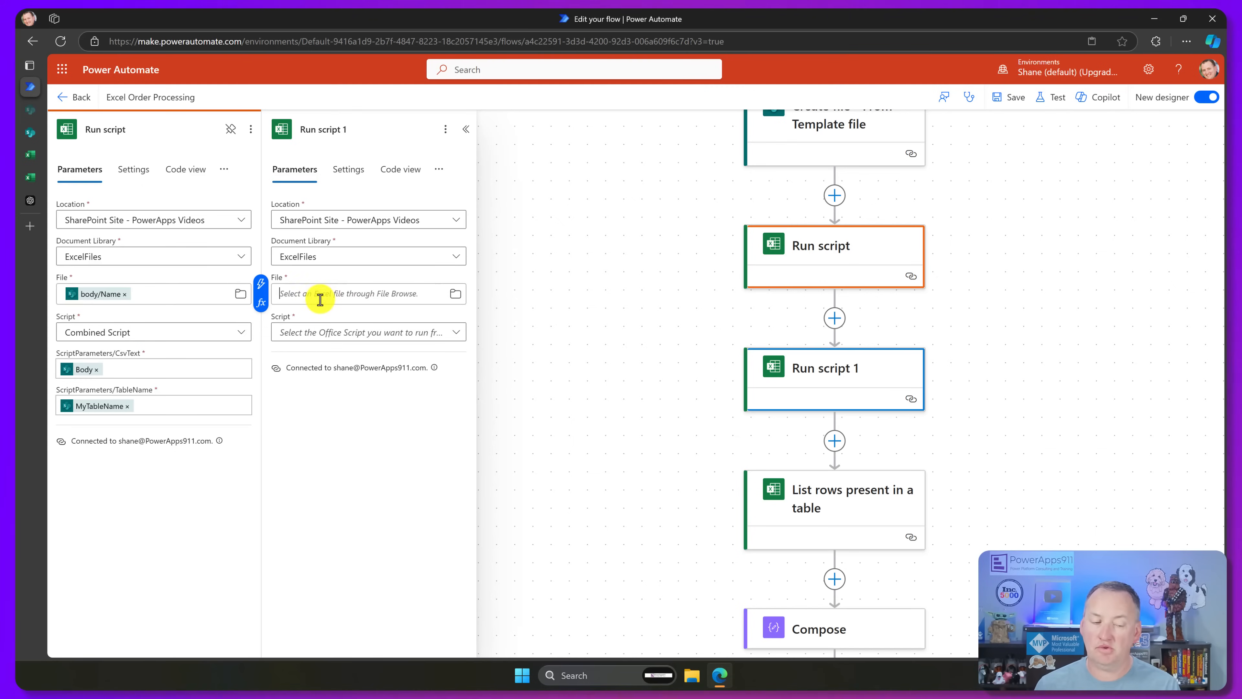
pyautogui.click(260, 289)
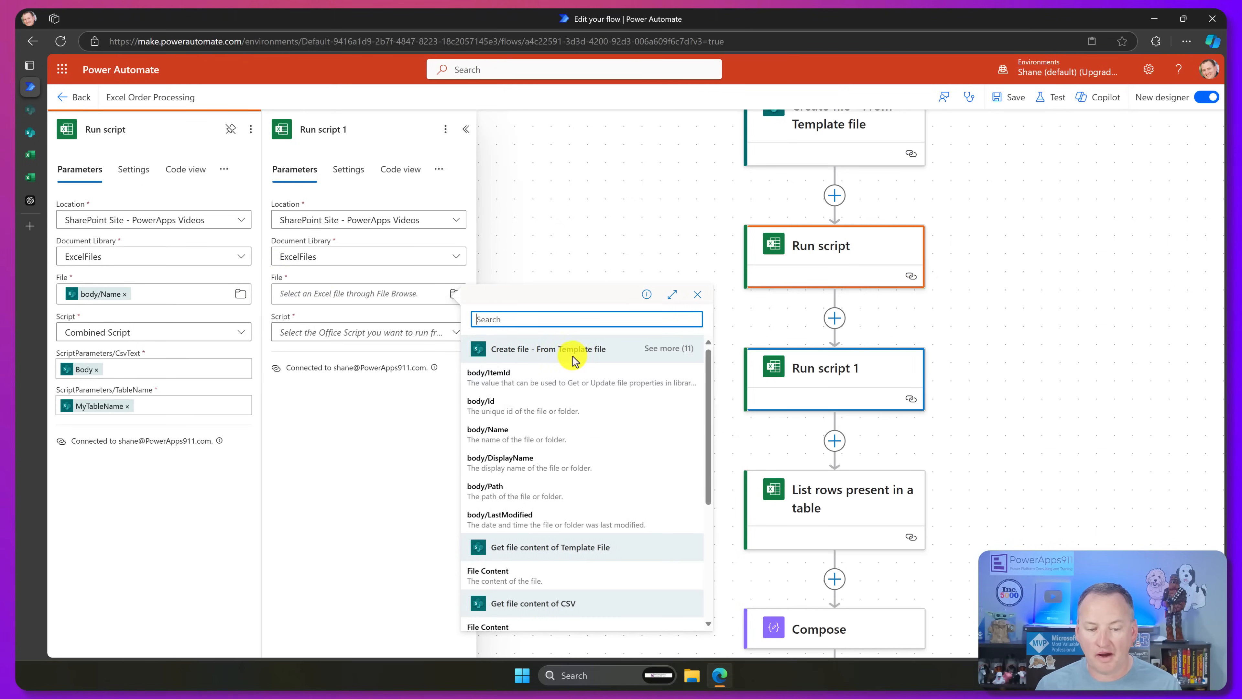
pyautogui.click(497, 428)
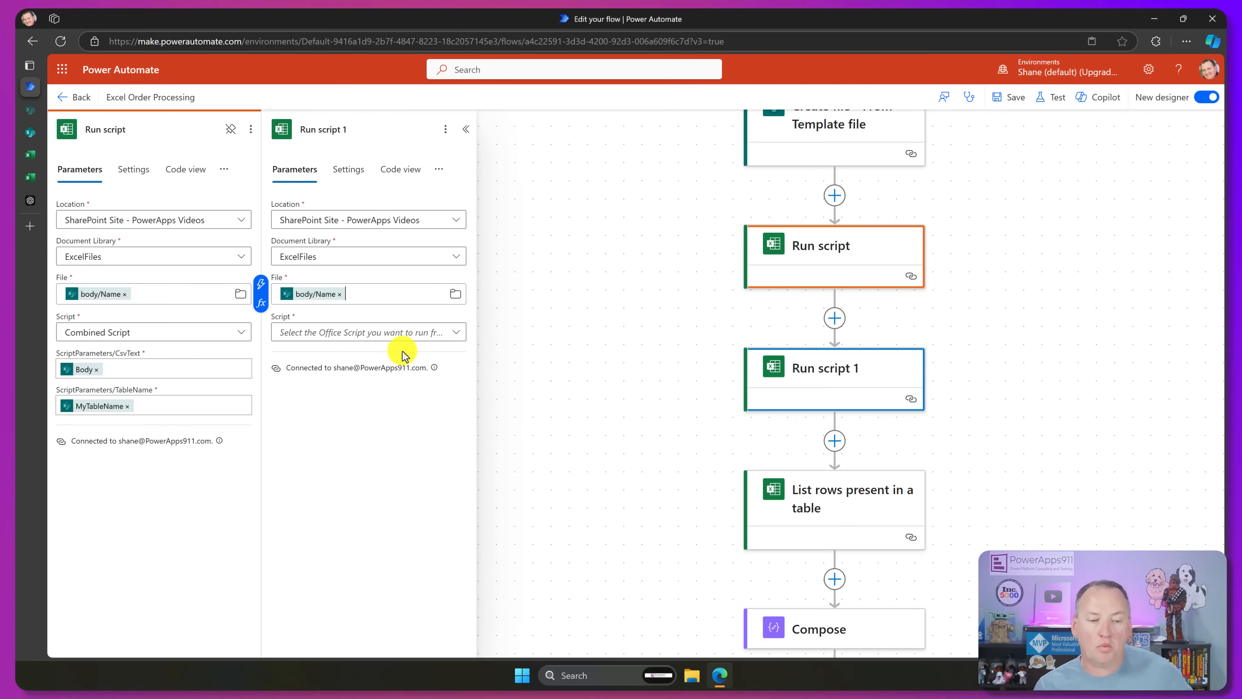
# - Set the new Run script action's file to Template file.xlsx and its script to Combined Script
pyautogui.click(455, 332)
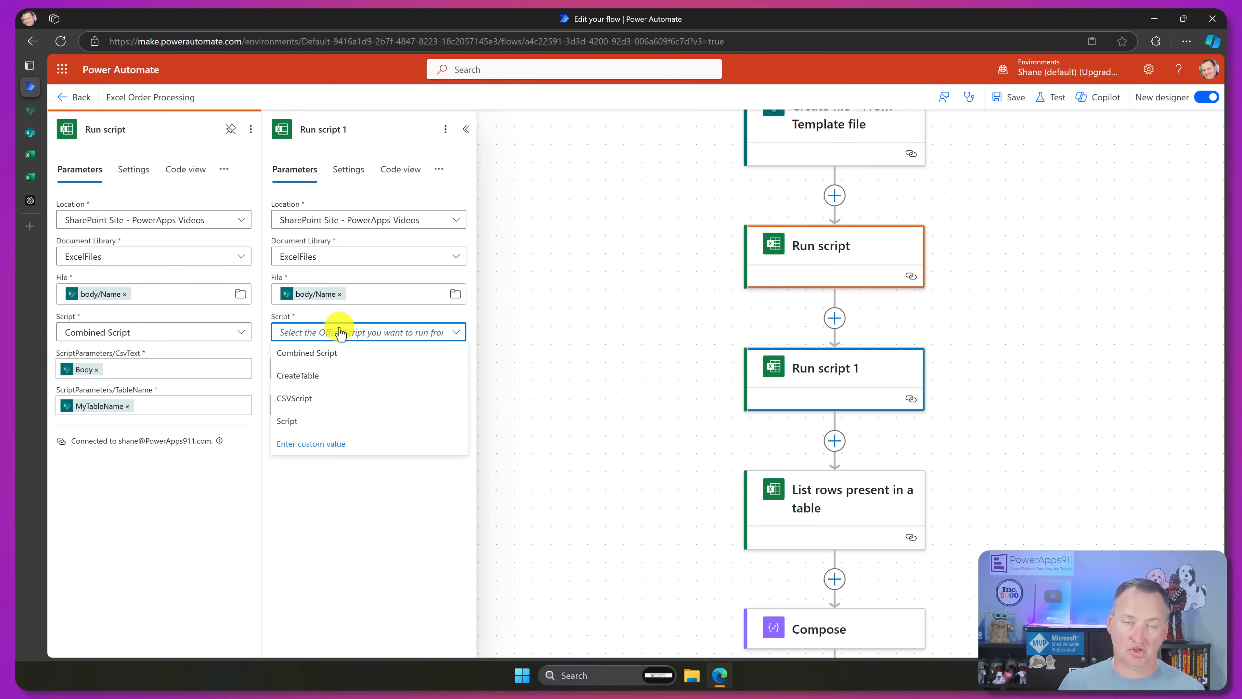
pyautogui.click(341, 299)
pyautogui.click(455, 294)
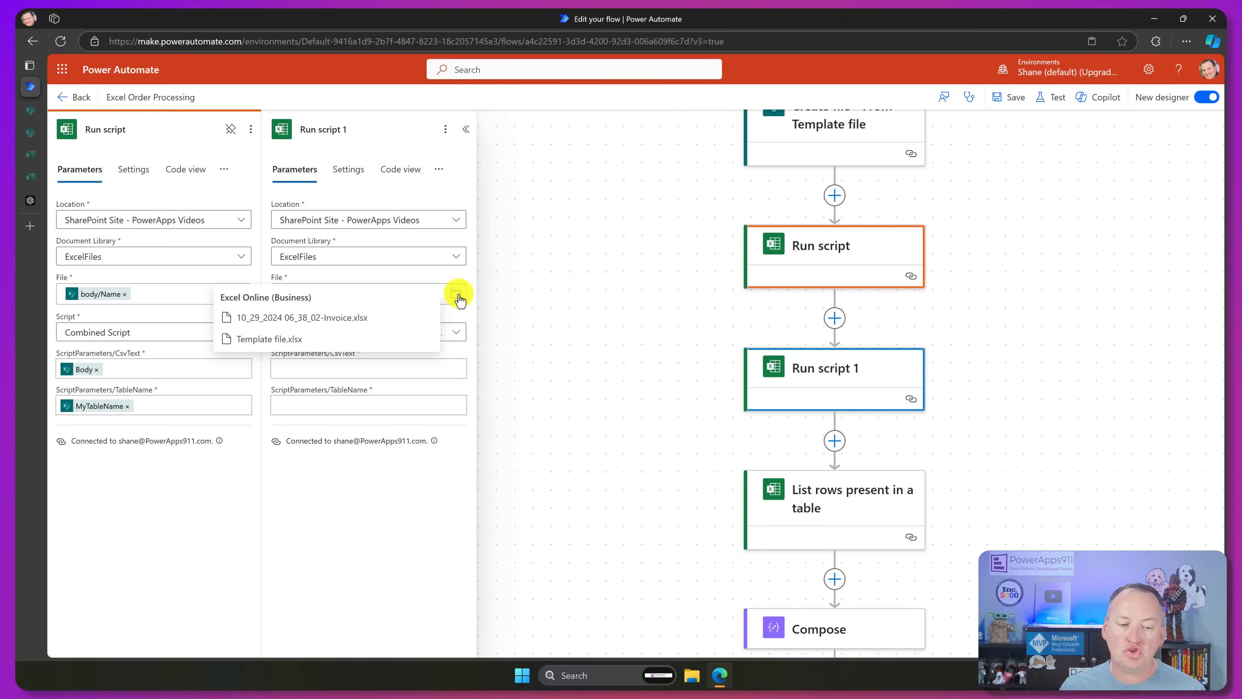
pyautogui.click(297, 343)
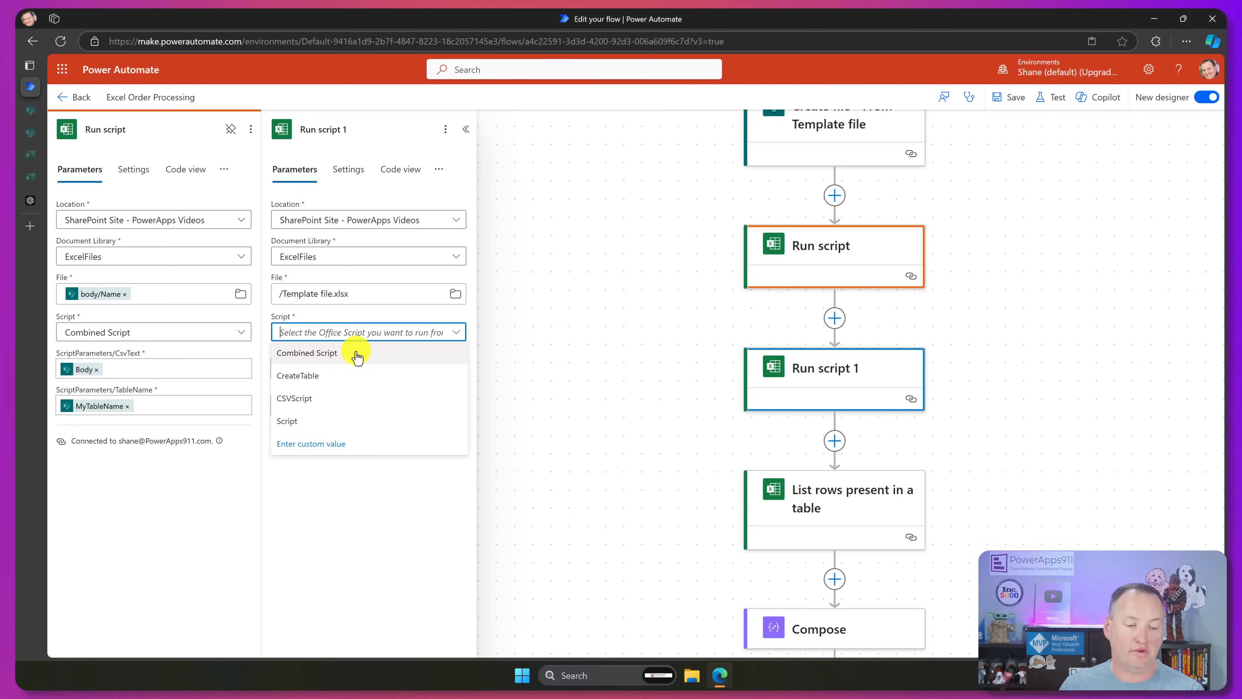
pyautogui.click(356, 354)
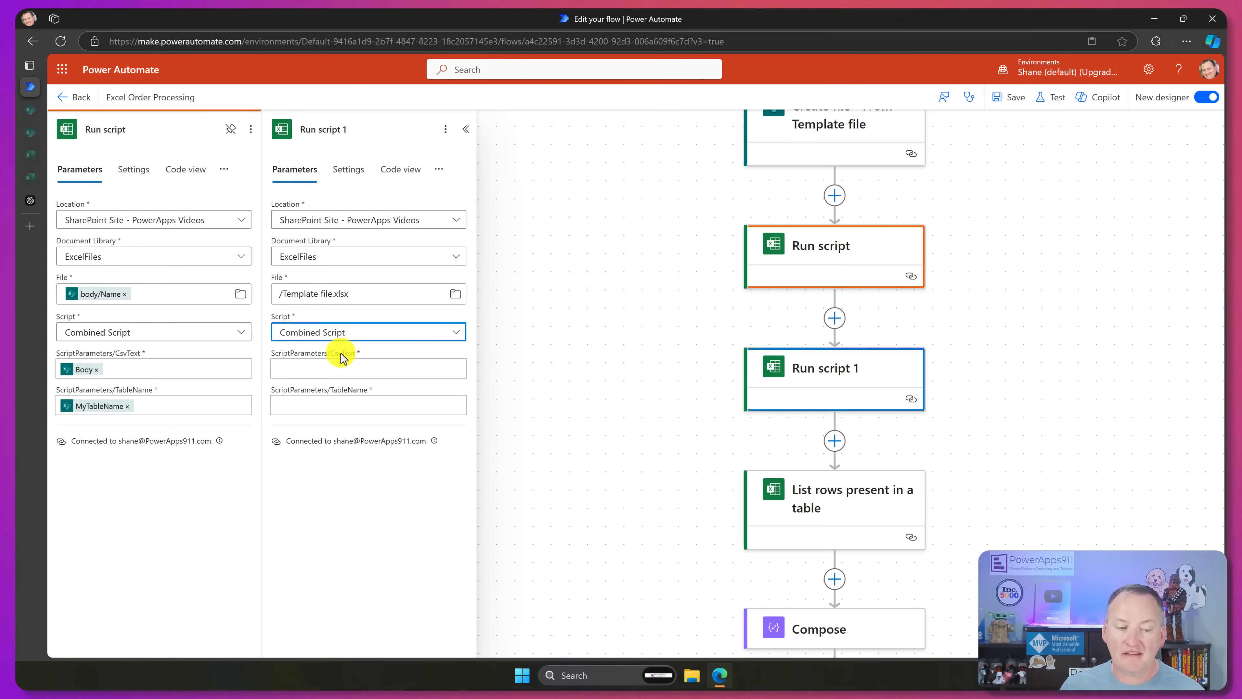
# - Fill CsvText with File Content from Get file content of CSV and TableName with the trigger's MyTableName value
pyautogui.click(310, 371)
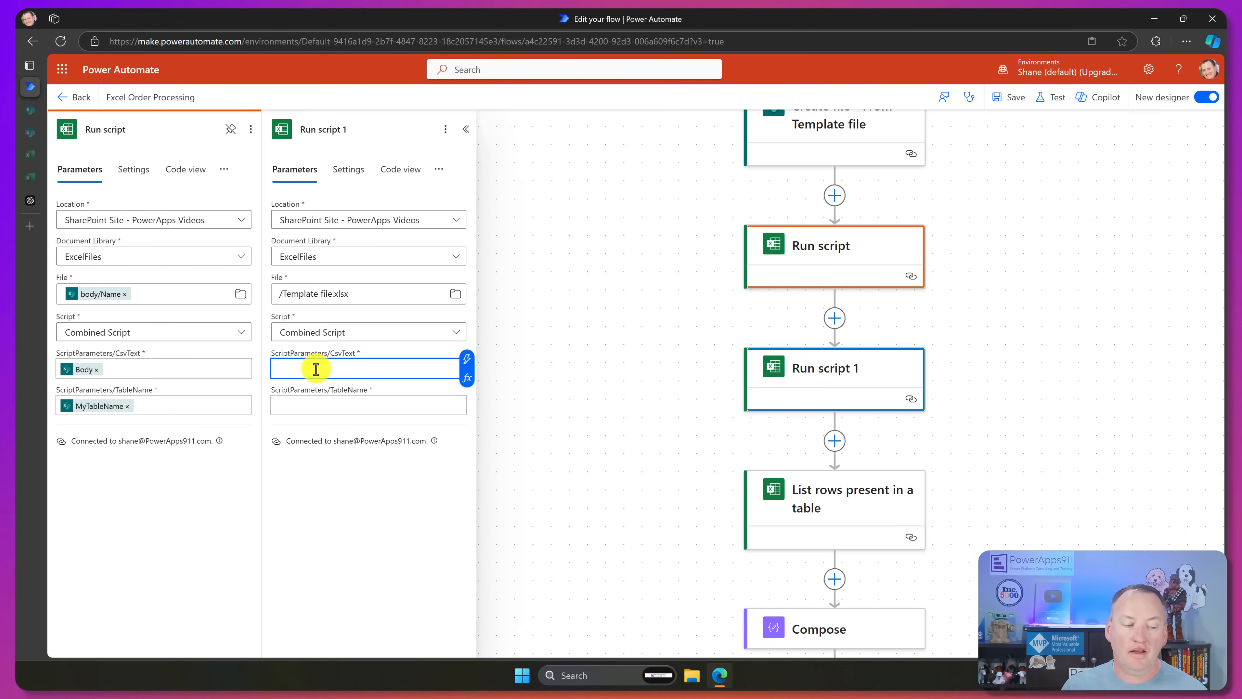
pyautogui.click(466, 359)
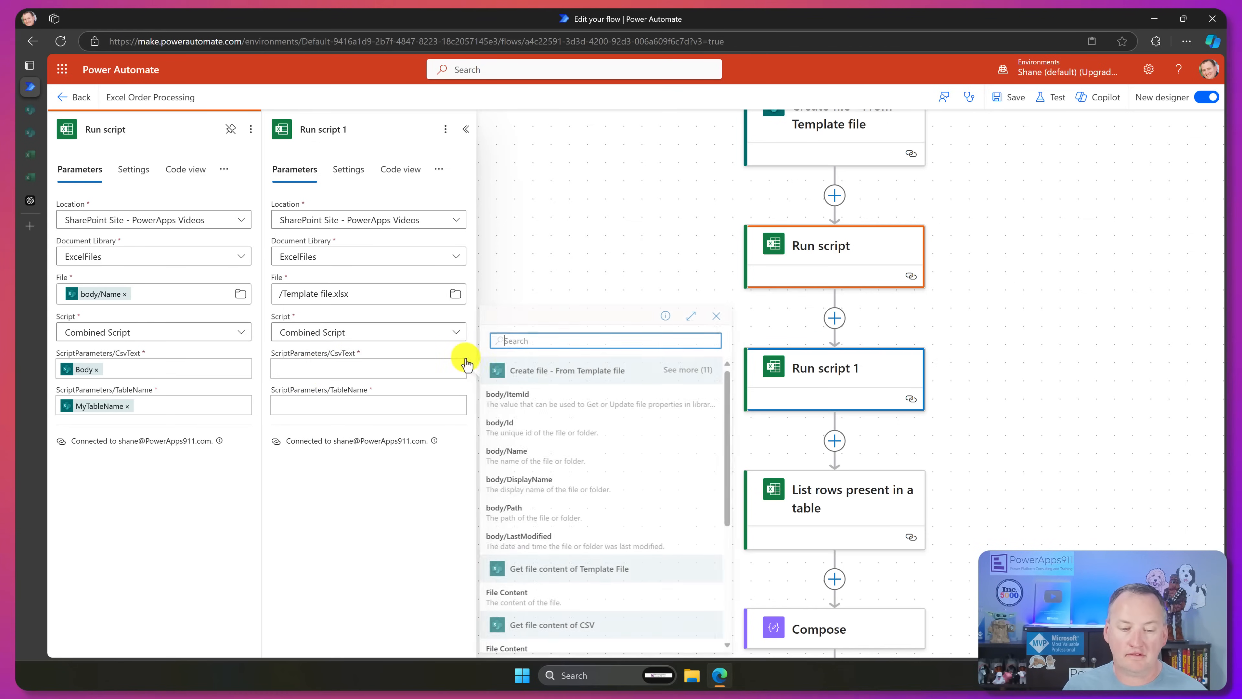
pyautogui.scroll(-5, 577, 456)
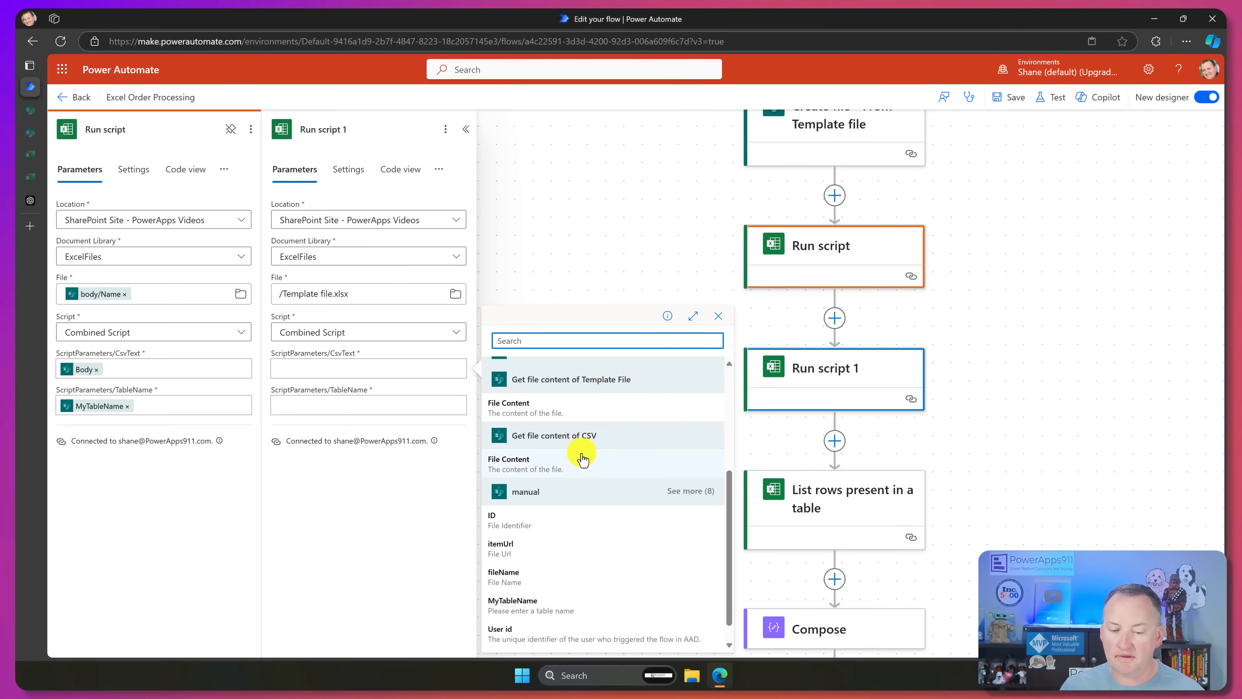
pyautogui.click(542, 471)
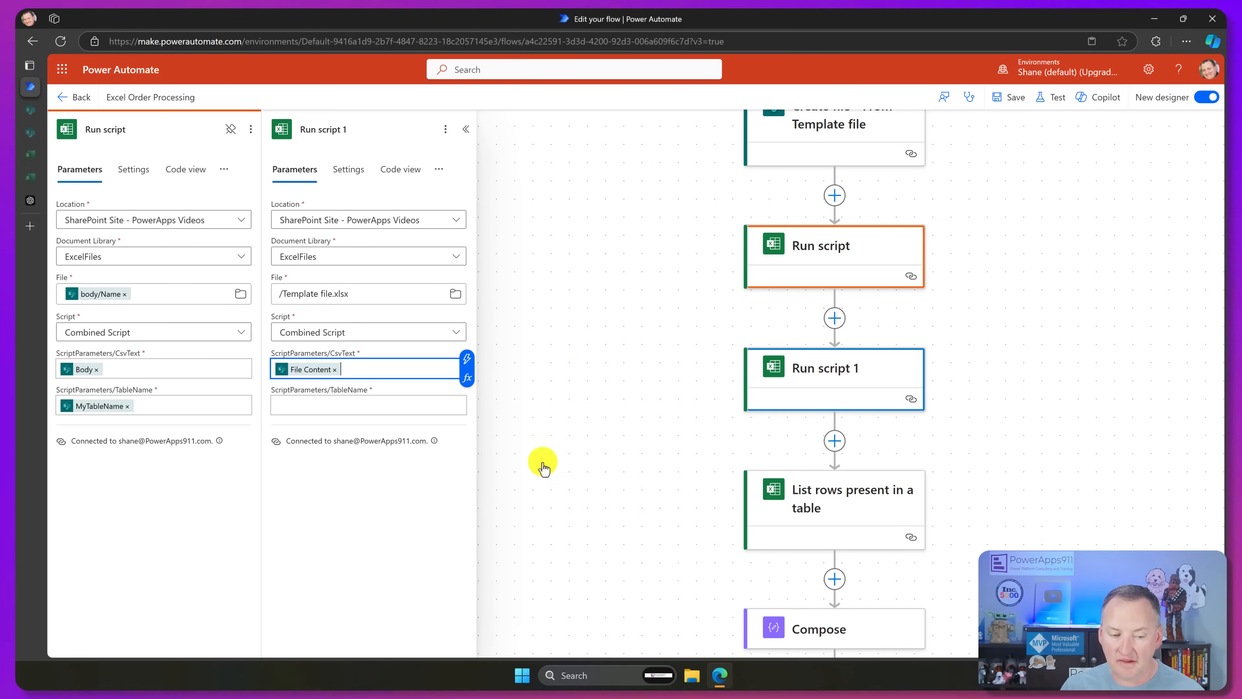
pyautogui.click(321, 408)
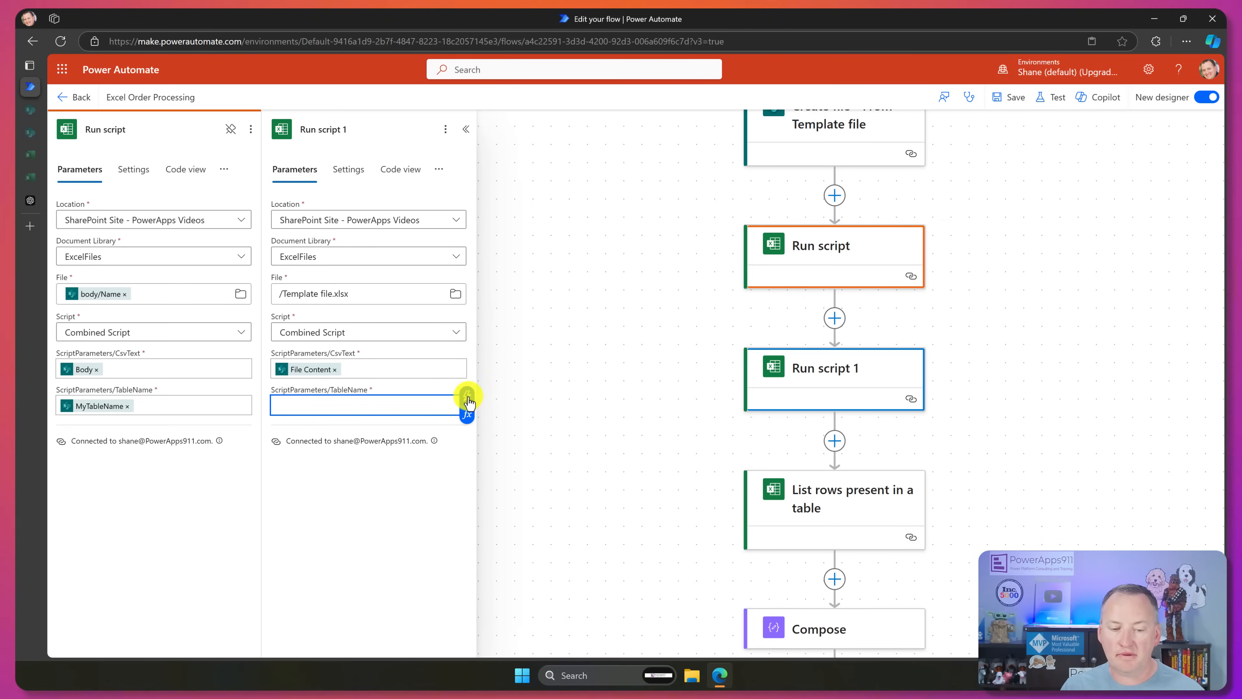
pyautogui.click(466, 396)
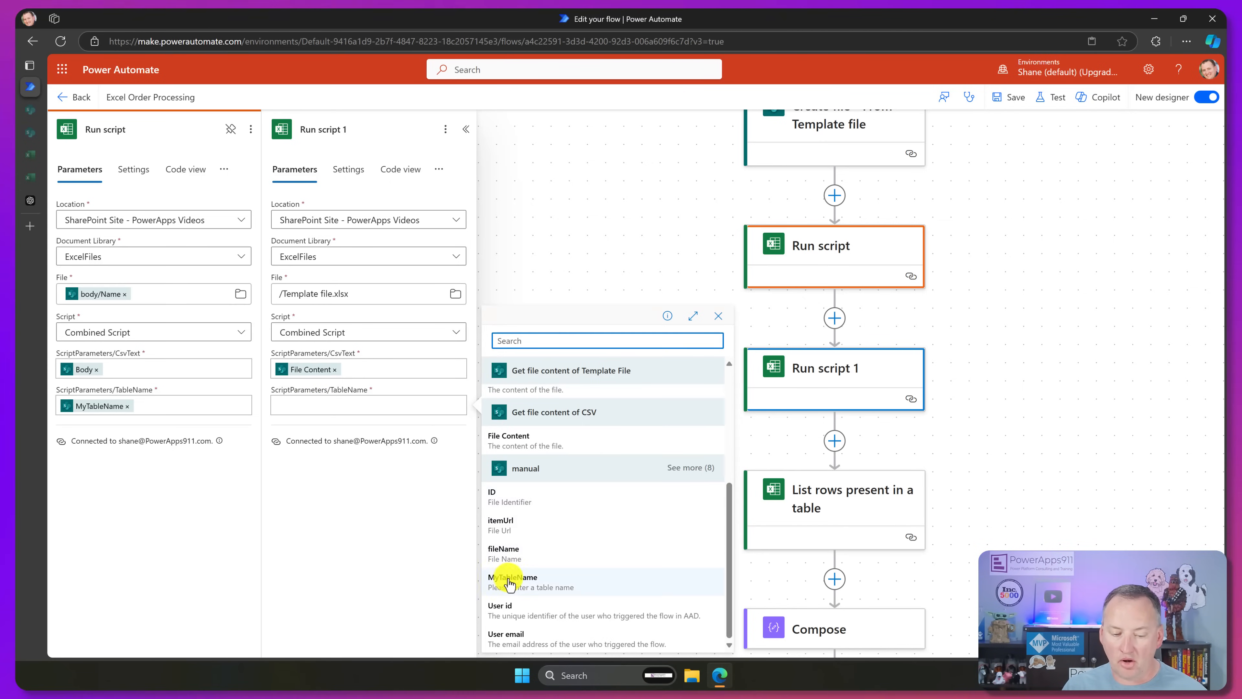
pyautogui.click(531, 582)
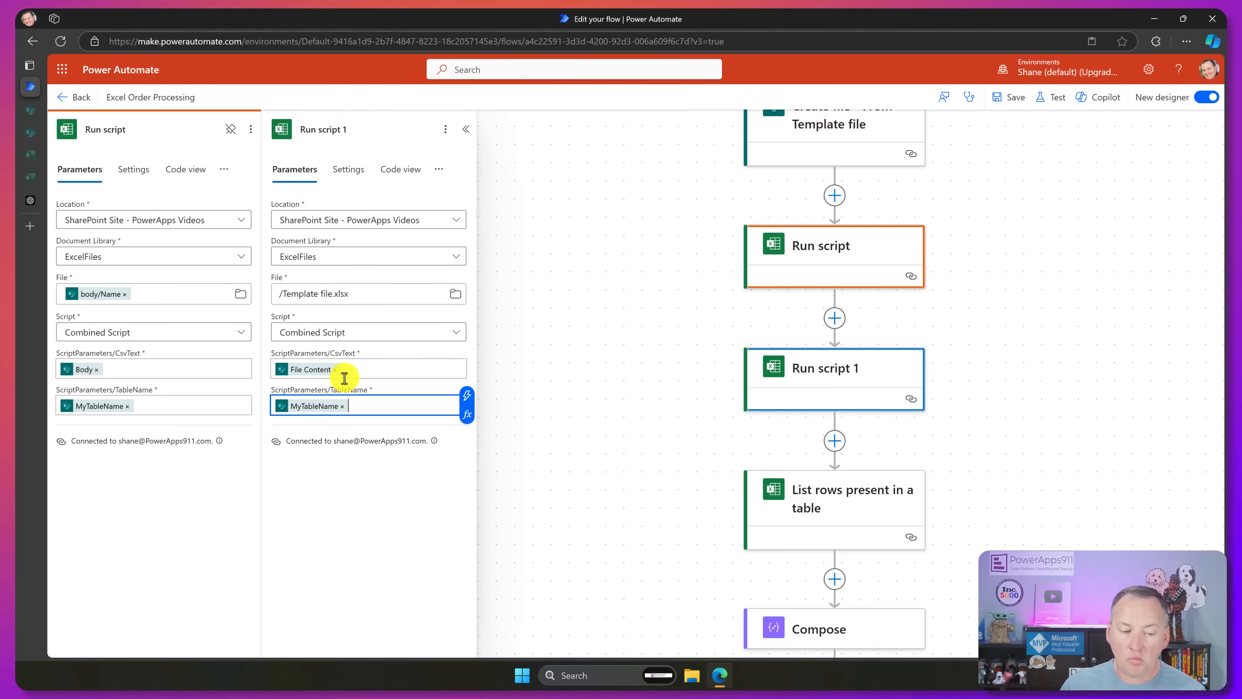
# - Replace Run script 1's template file with the body/Name output of Create file - From Template file
pyautogui.click(455, 296)
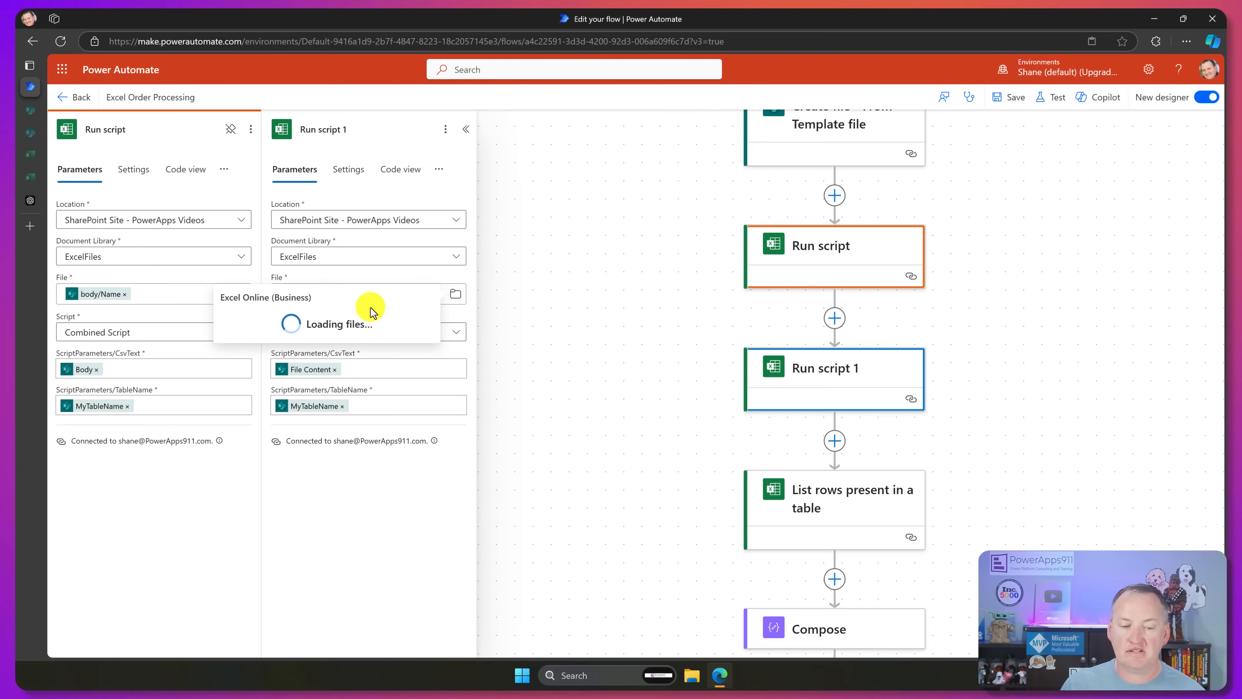
pyautogui.click(454, 294)
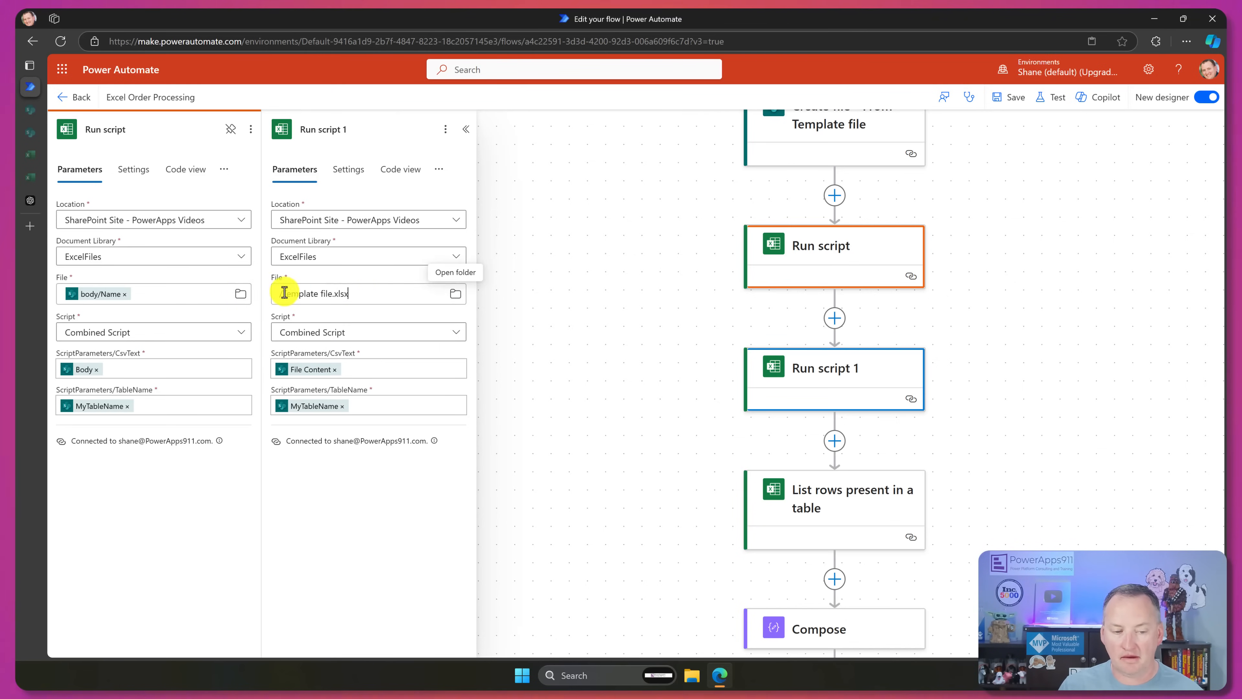
pyautogui.click(280, 292)
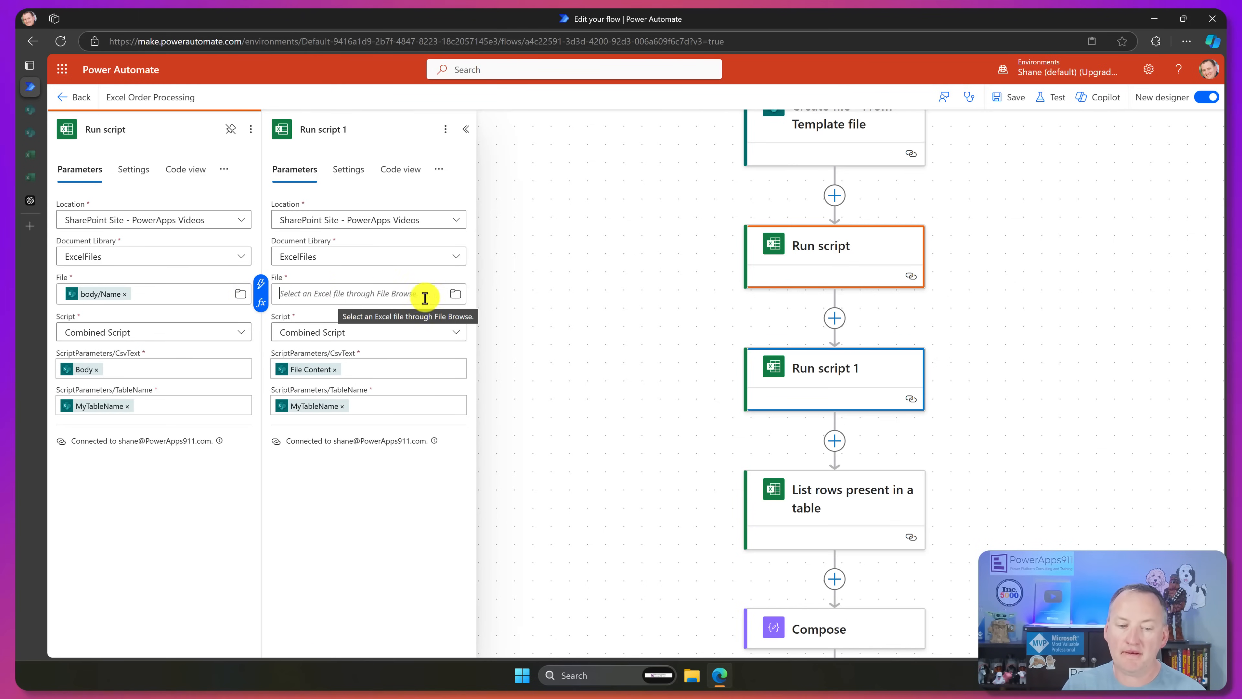
pyautogui.click(262, 284)
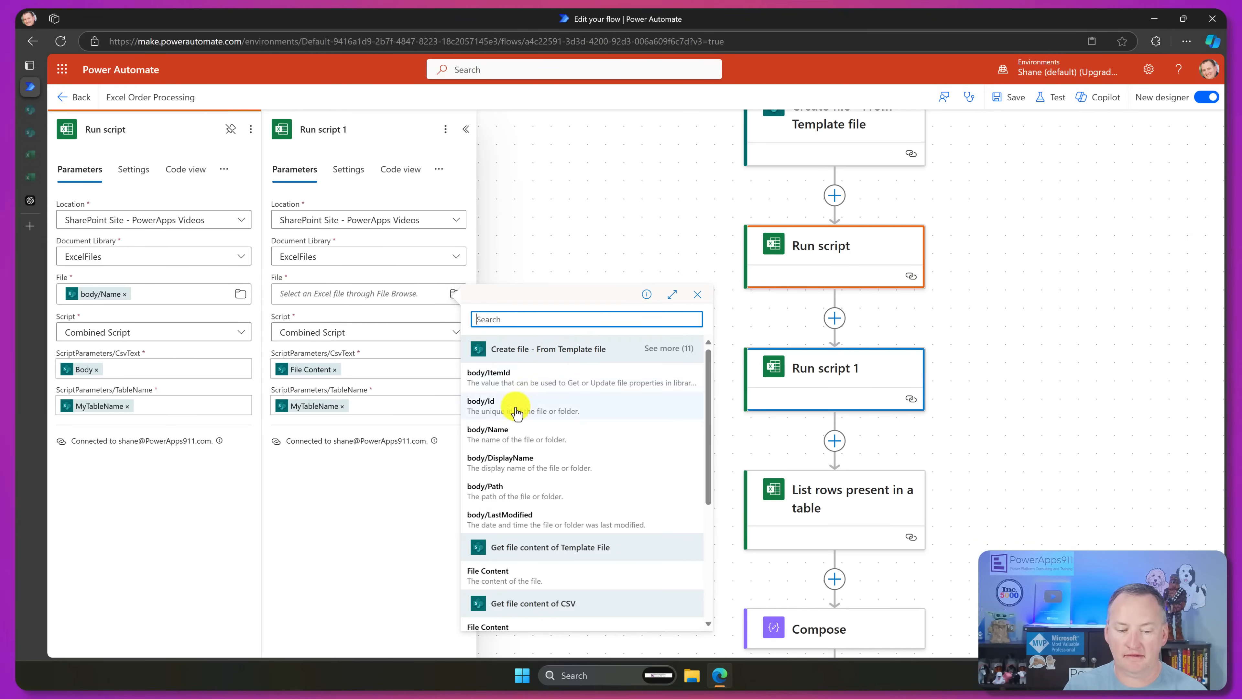
pyautogui.click(513, 432)
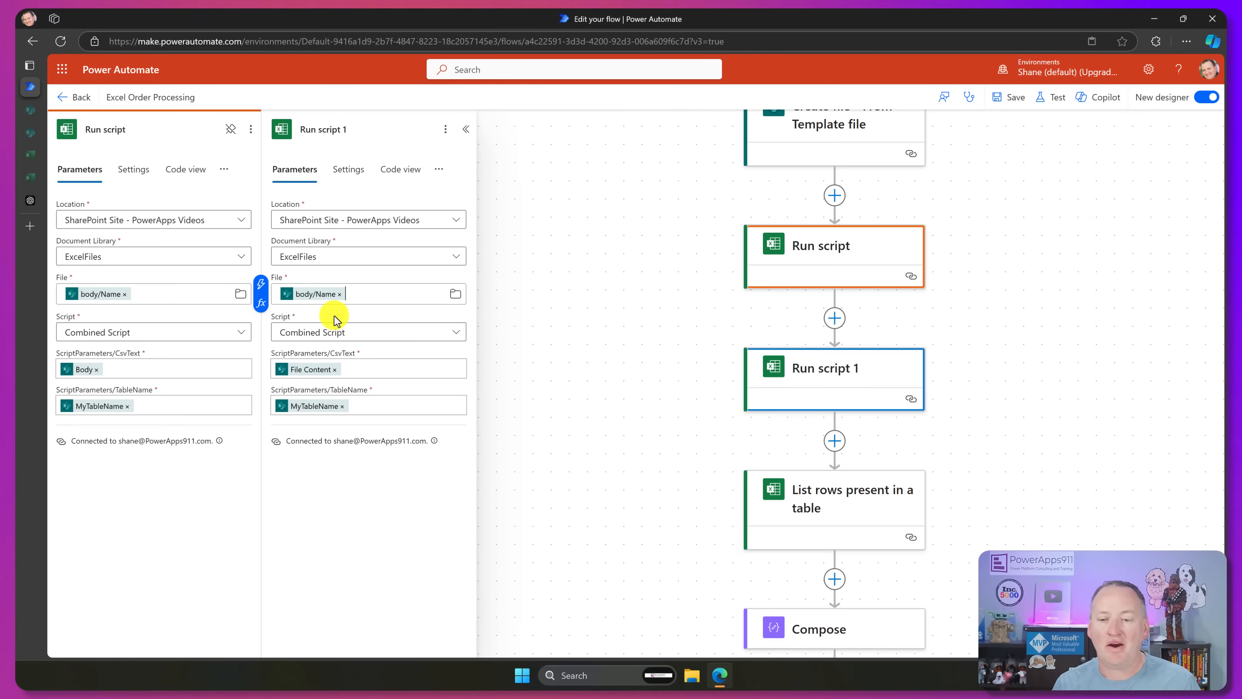
# - Unpin the original Run script action's details and delete the Run script 1 action from the flow
pyautogui.scroll(8, 797, 274)
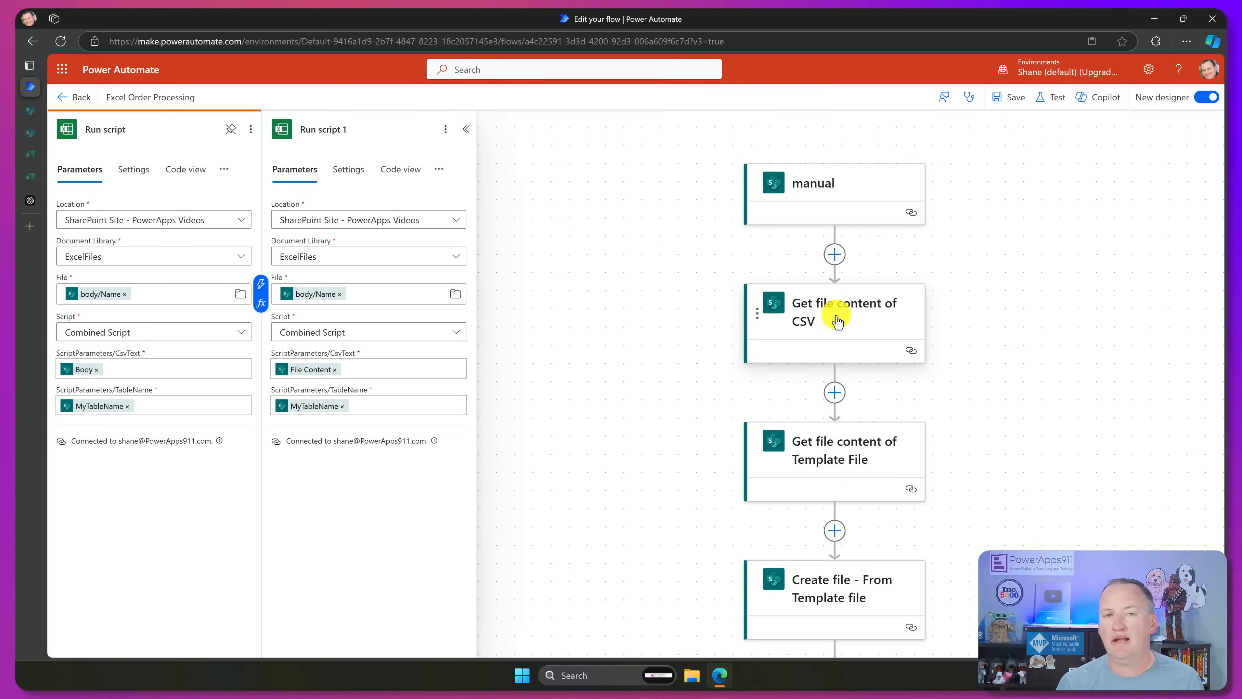
pyautogui.click(231, 129)
pyautogui.scroll(-8, 734, 279)
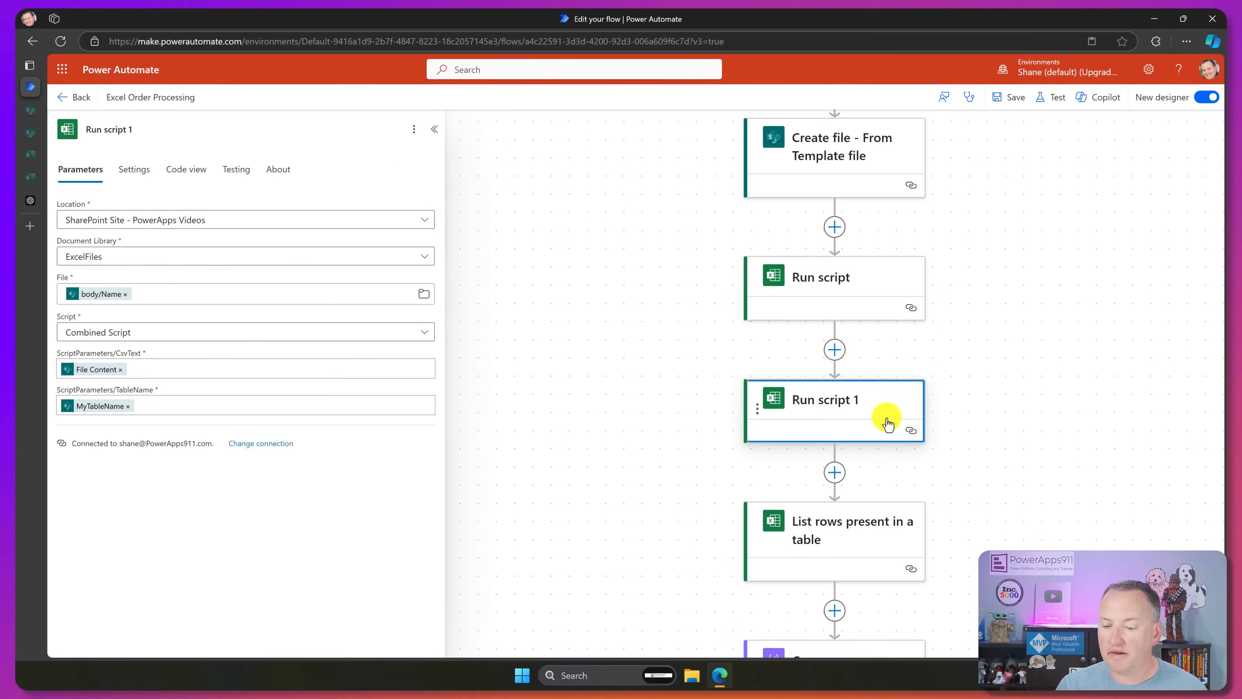
pyautogui.press('Delete')
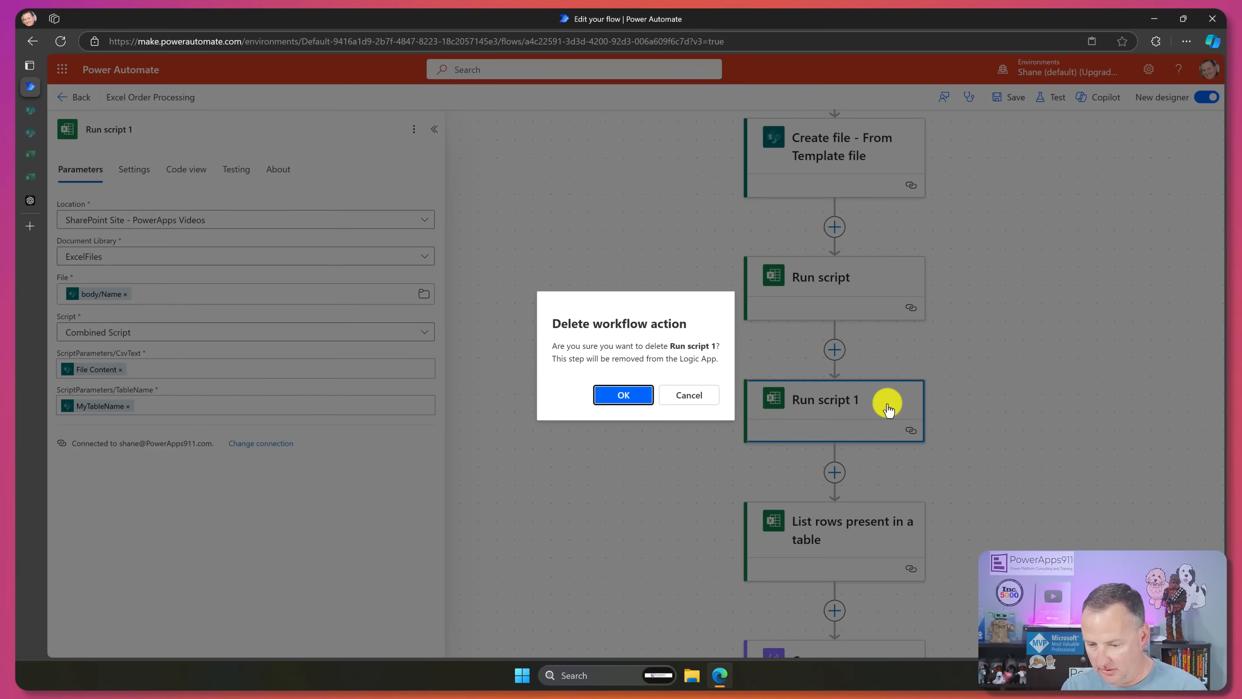
pyautogui.click(617, 394)
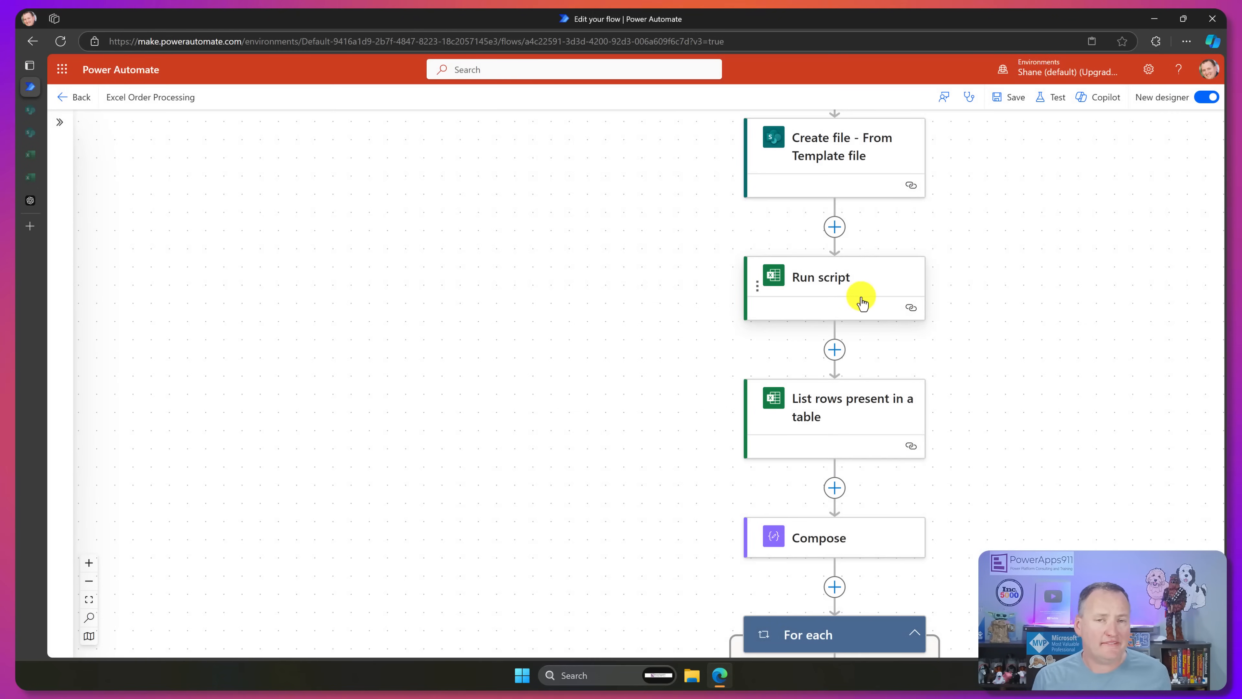
# - In List rows present in a table, clear the table and re-enter it as a custom value using the manual trigger's MyTableName
pyautogui.click(840, 432)
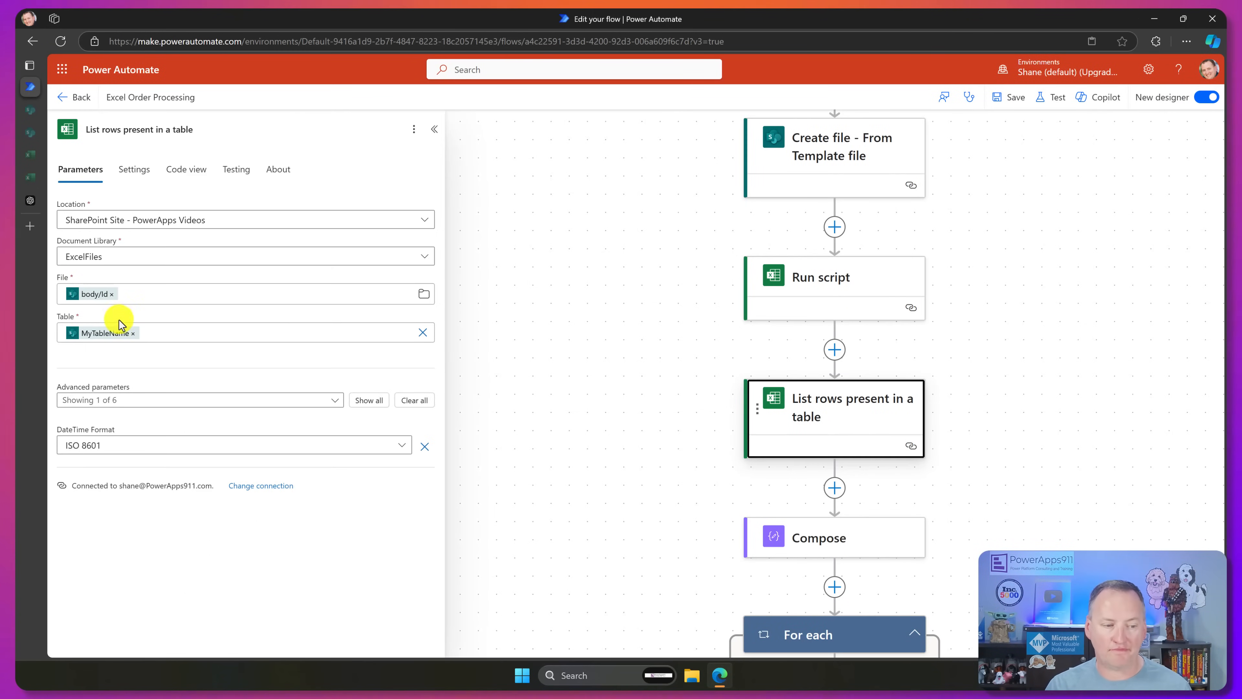
pyautogui.click(133, 334)
pyautogui.click(411, 331)
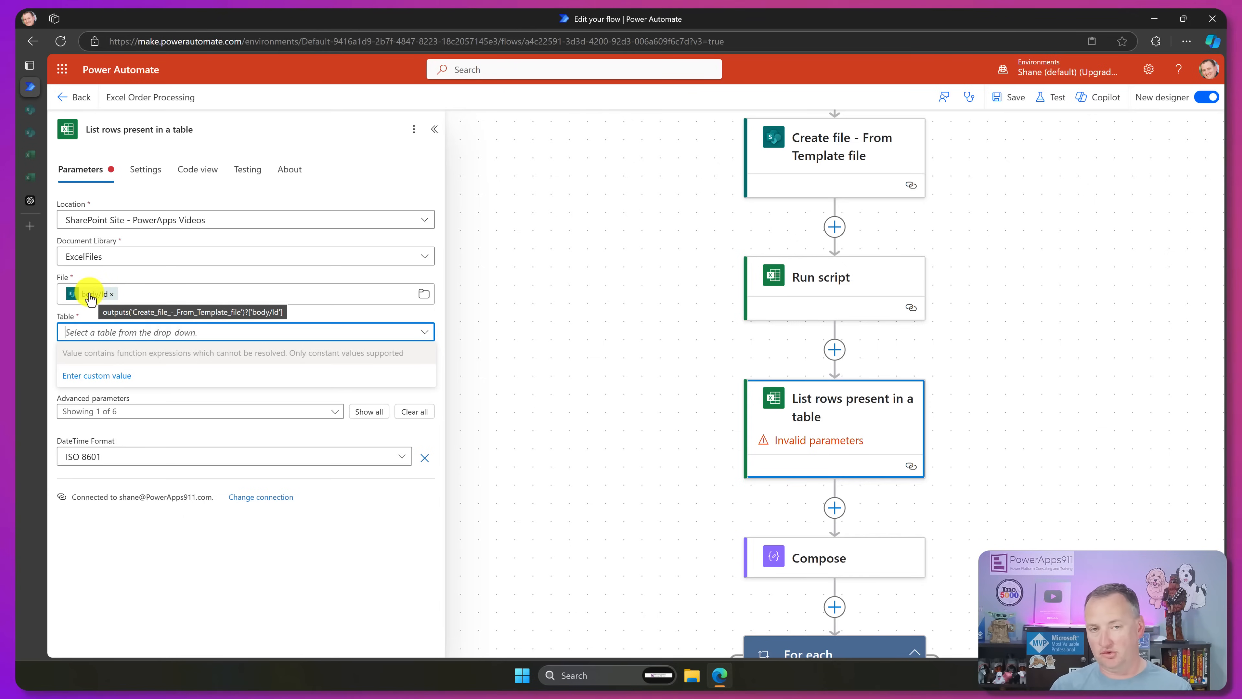
pyautogui.click(113, 376)
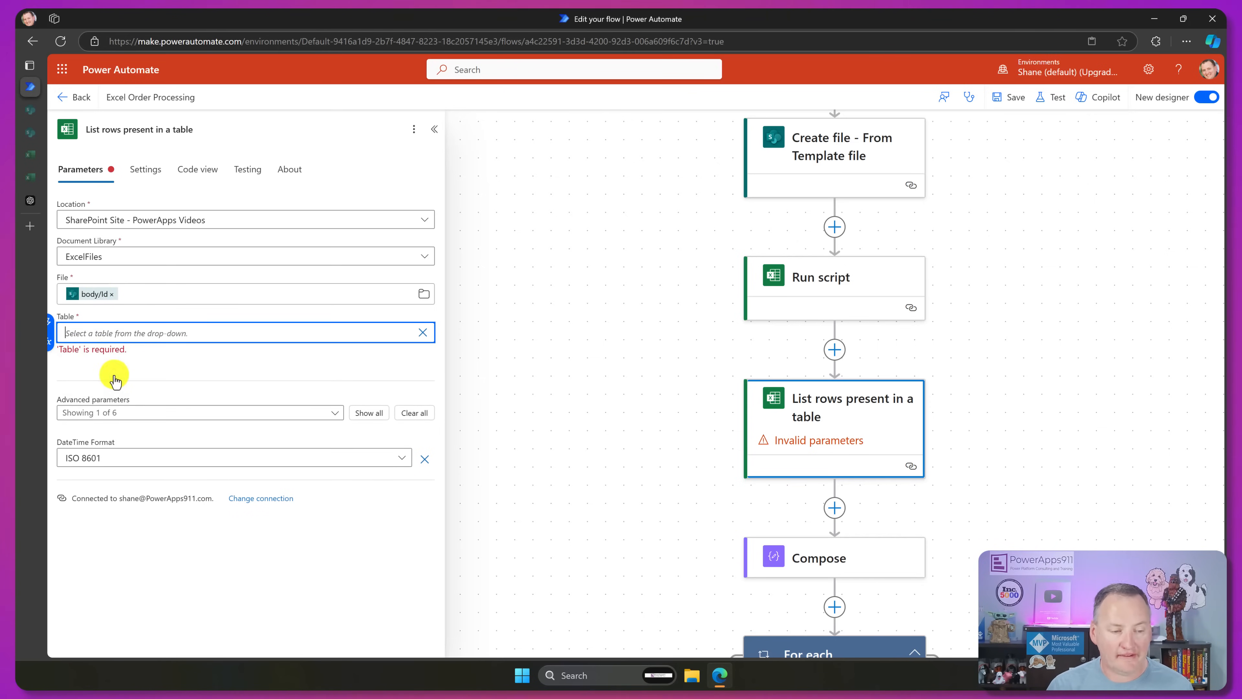
pyautogui.click(50, 341)
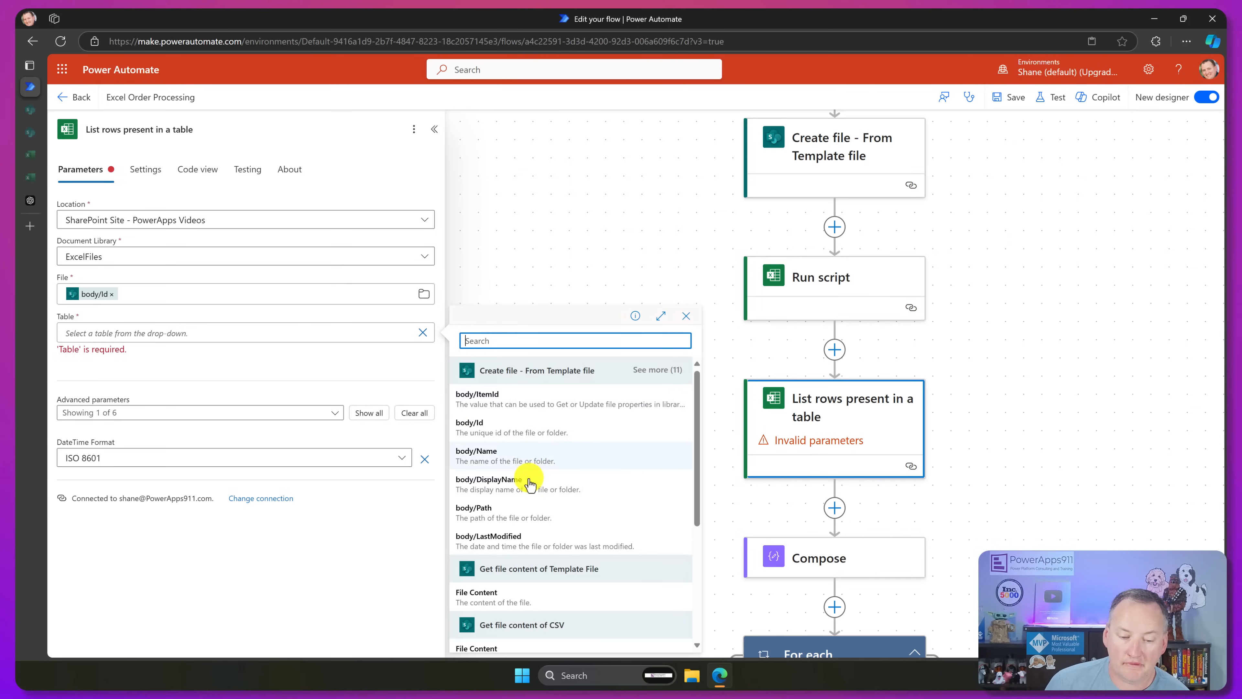
pyautogui.scroll(-4, 543, 538)
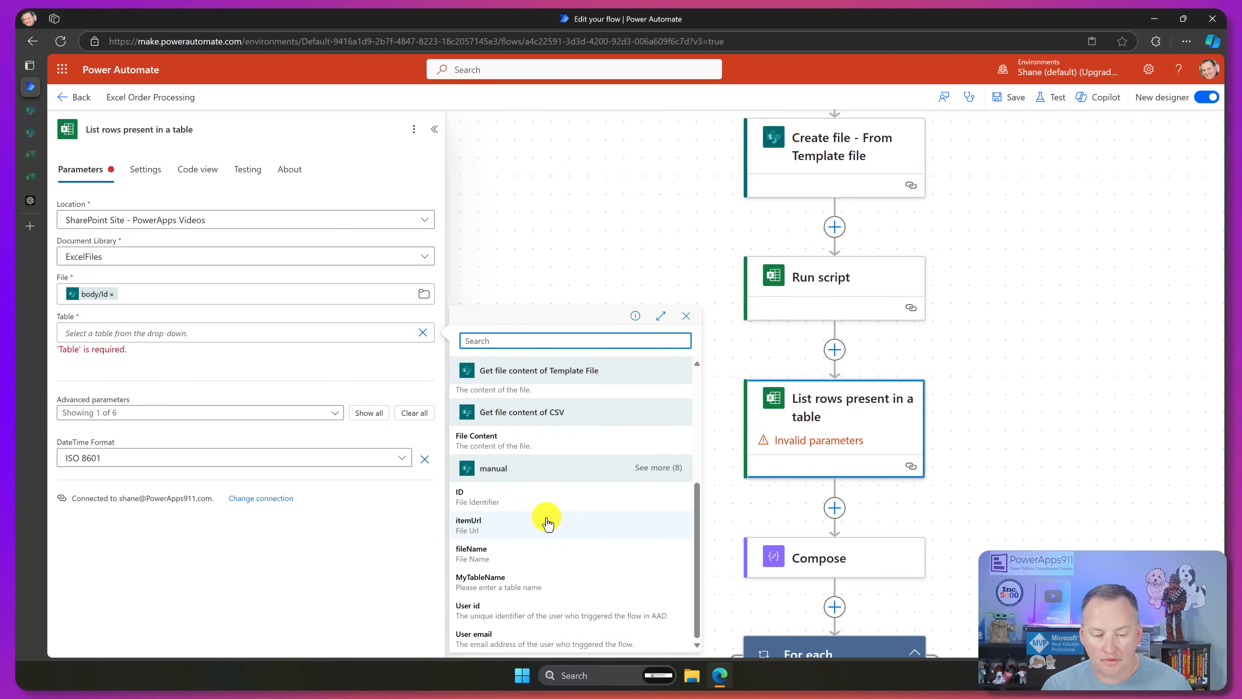
pyautogui.click(478, 582)
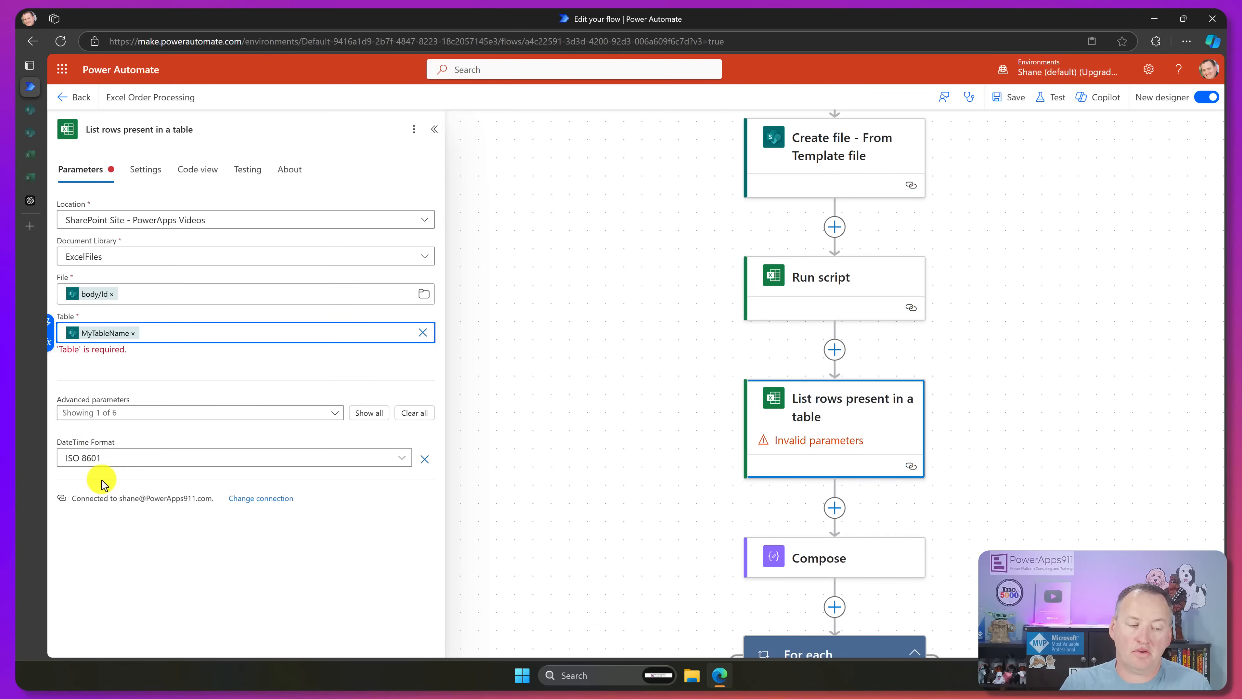
# - Check the available DateTime Format options of List rows present in a table, keeping ISO 8601
pyautogui.click(147, 458)
pyautogui.click(161, 455)
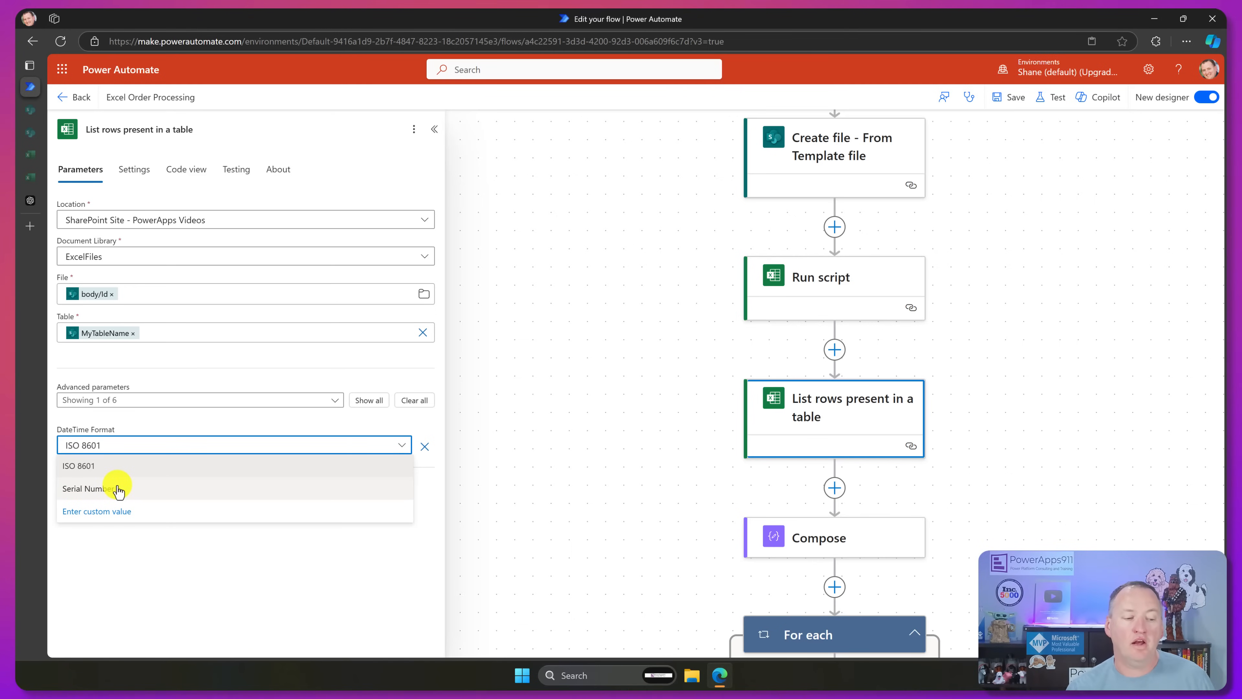
pyautogui.click(169, 430)
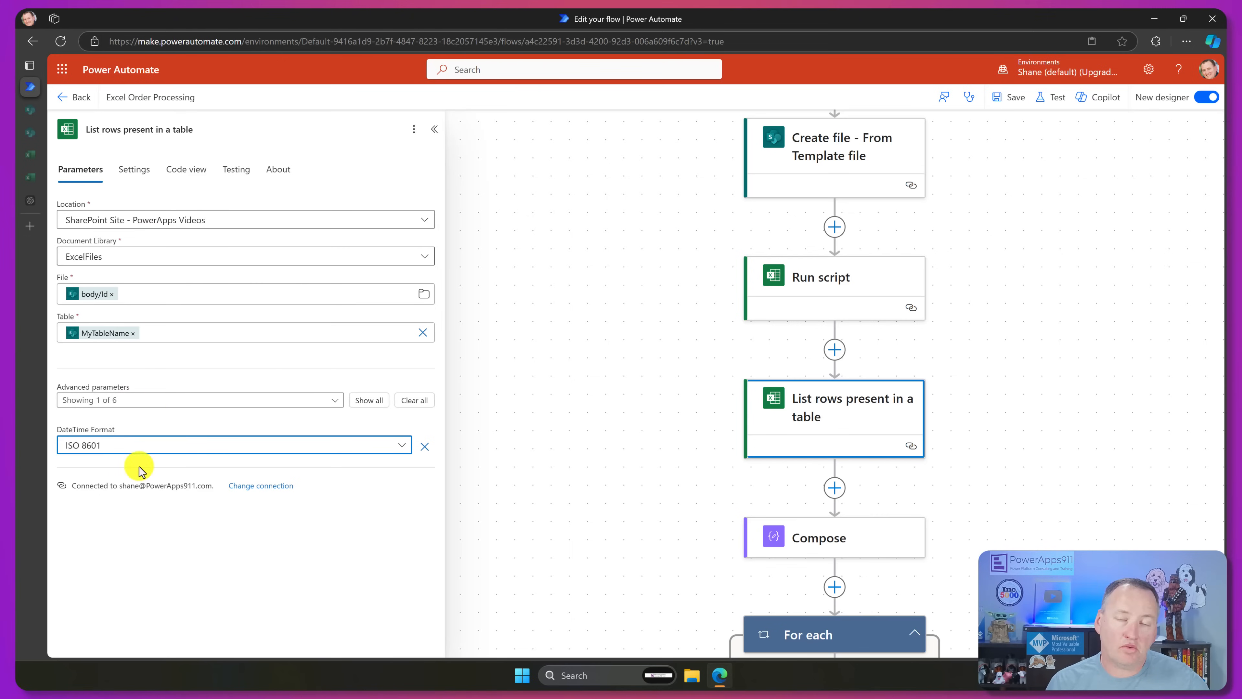
# - Open the Compose action and inspect the length expression used as its input
pyautogui.scroll(-1, 885, 461)
pyautogui.click(831, 474)
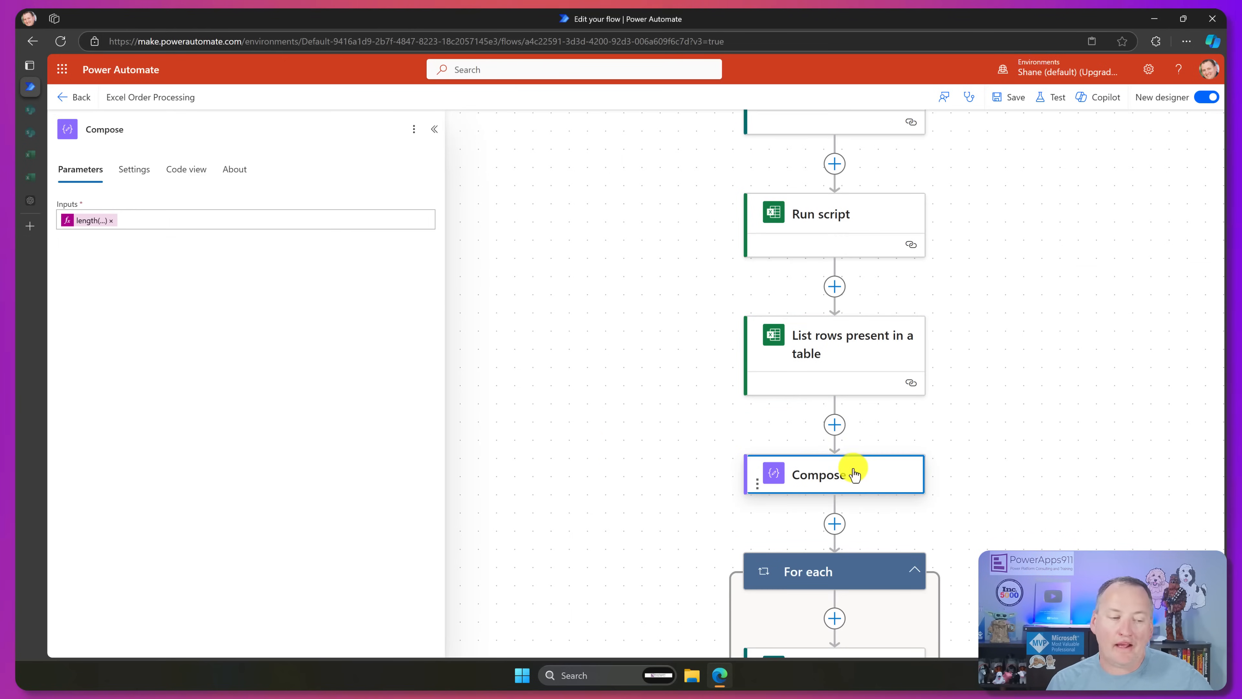
pyautogui.click(89, 222)
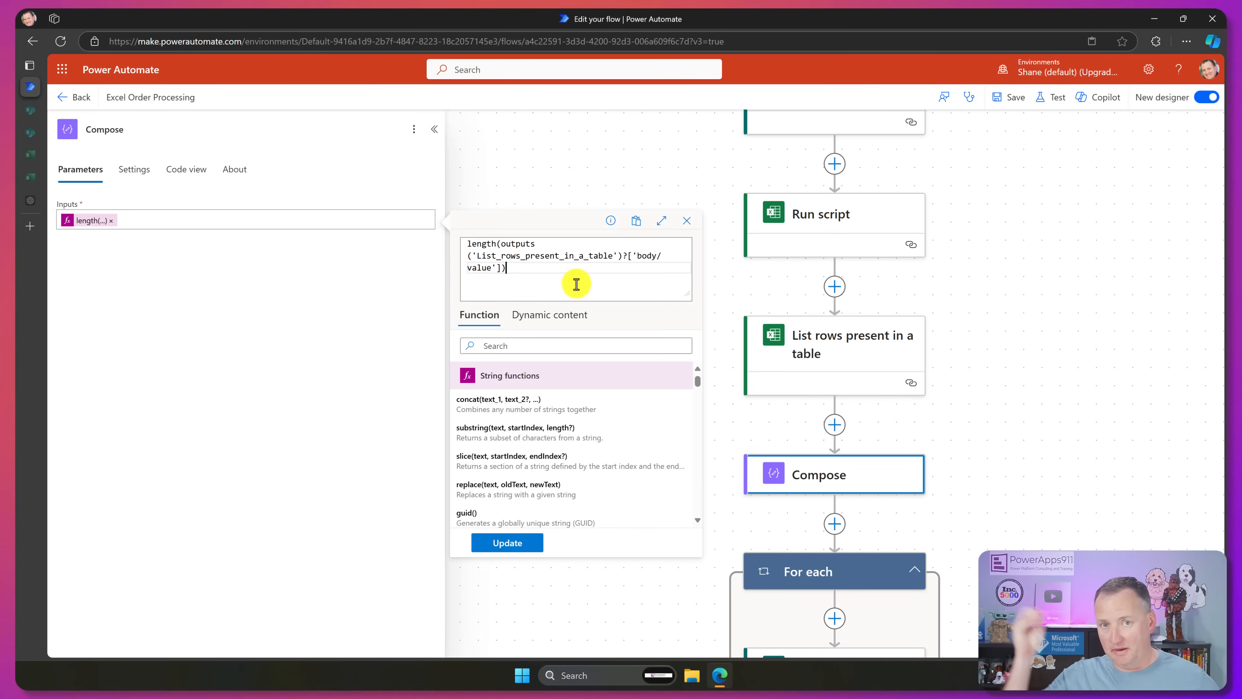
# - Open the Create item action inside the For each loop and review its list and column mappings
pyautogui.scroll(-3, 873, 525)
pyautogui.click(873, 525)
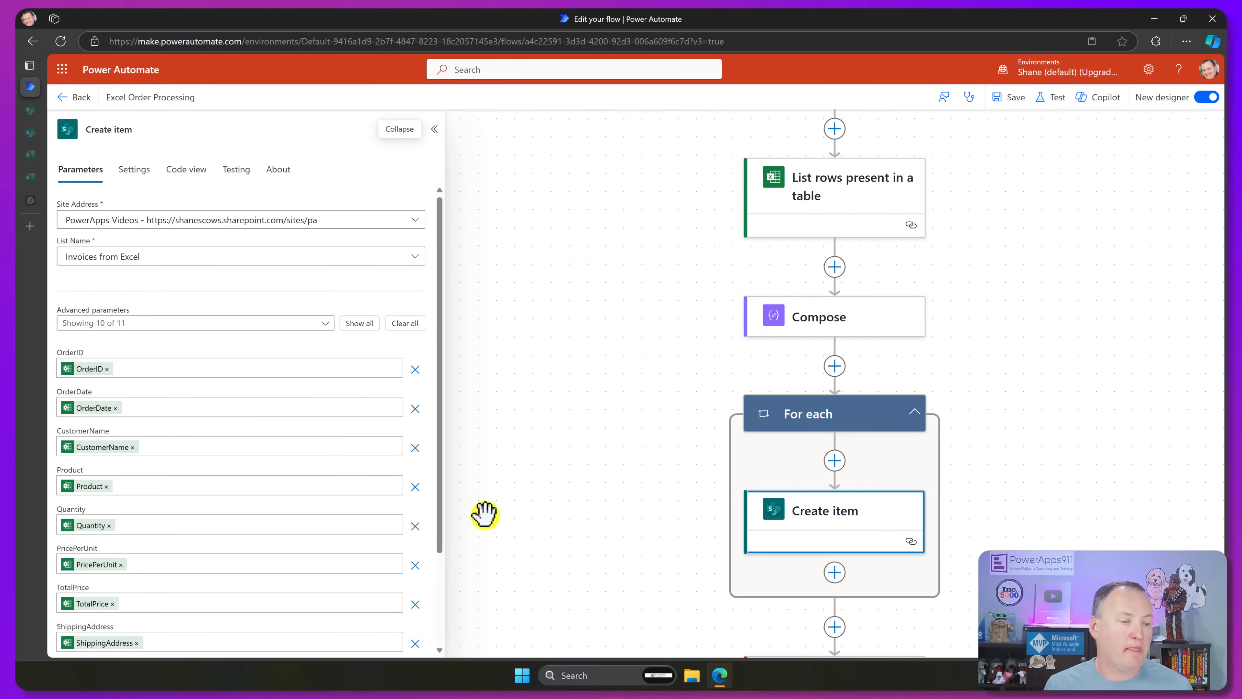
pyautogui.scroll(-3, 220, 343)
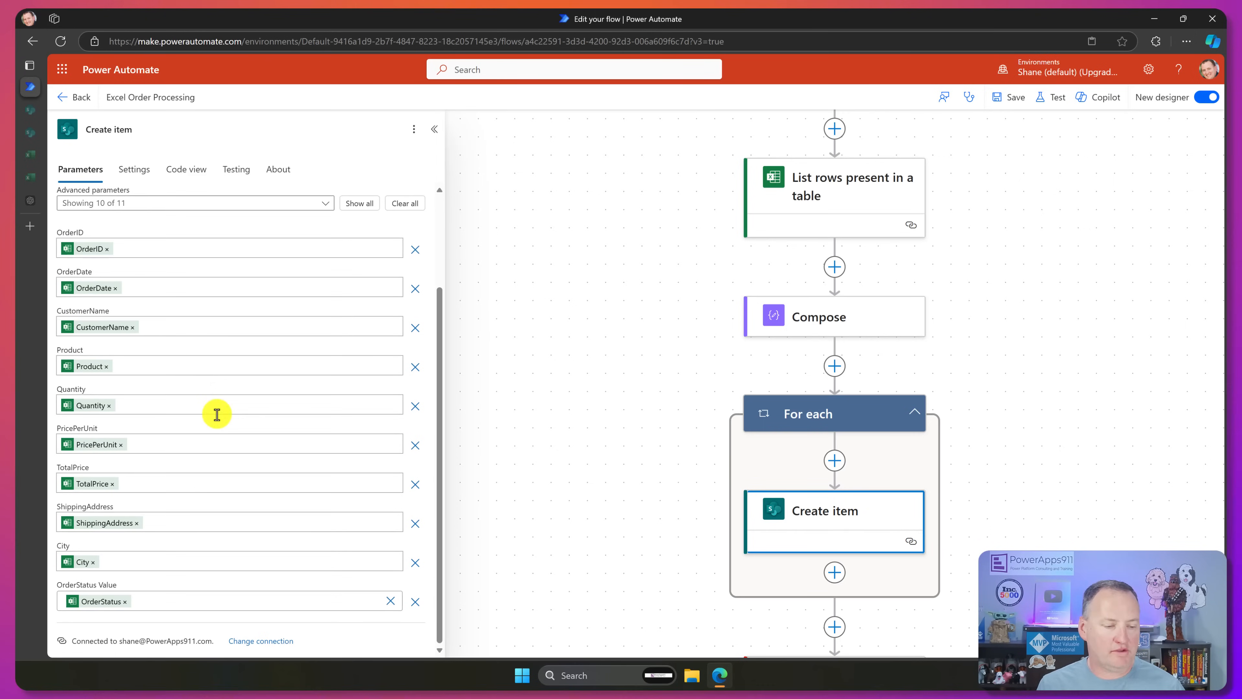
pyautogui.scroll(2, 224, 422)
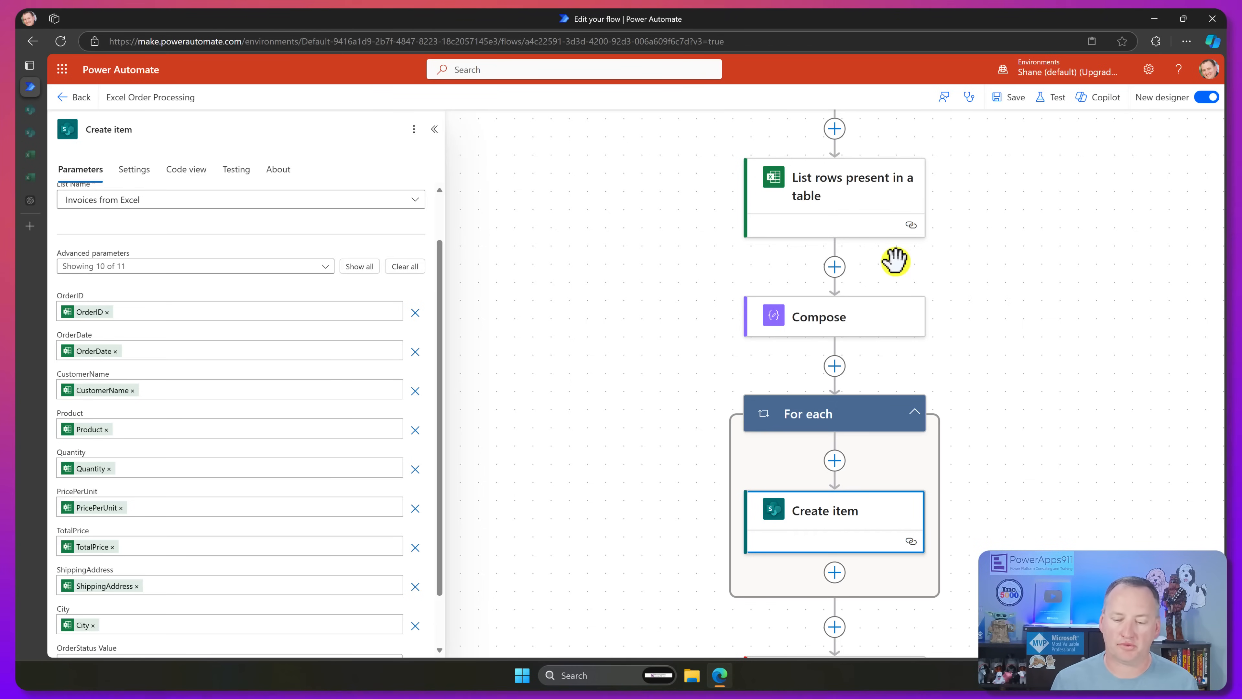
# - Review the actions after the For each loop and examine the table range of the Create table action
pyautogui.scroll(-3, 693, 435)
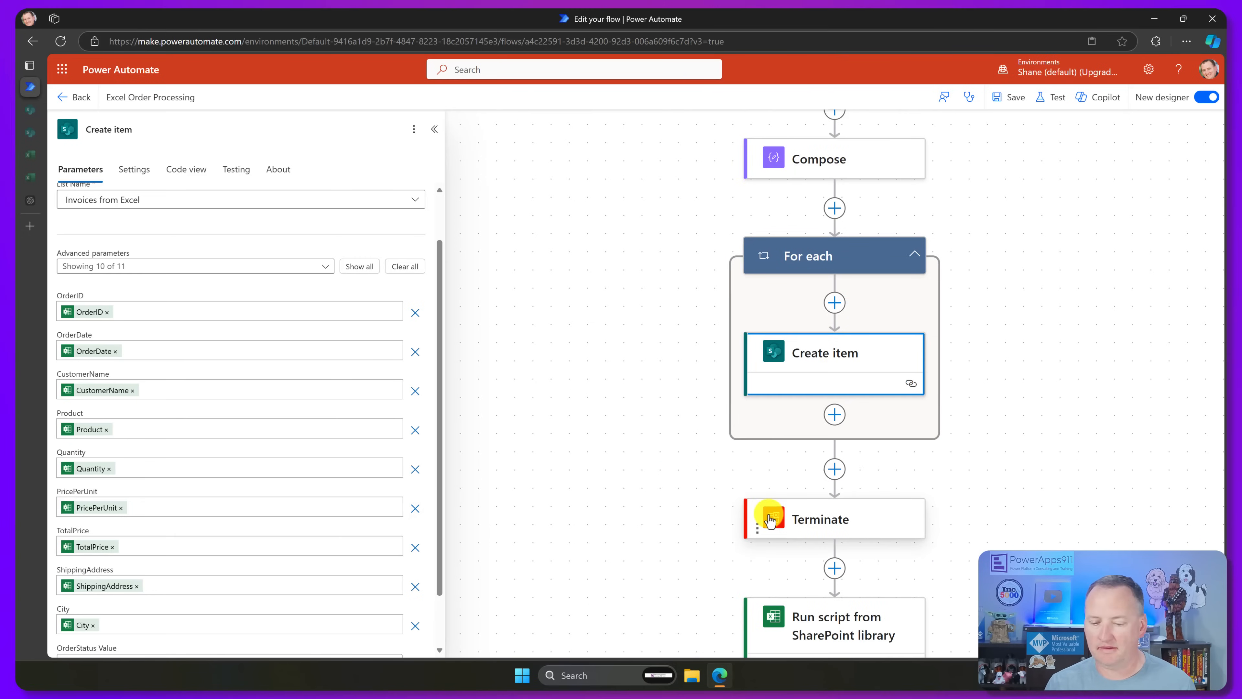
pyautogui.scroll(-1, 698, 377)
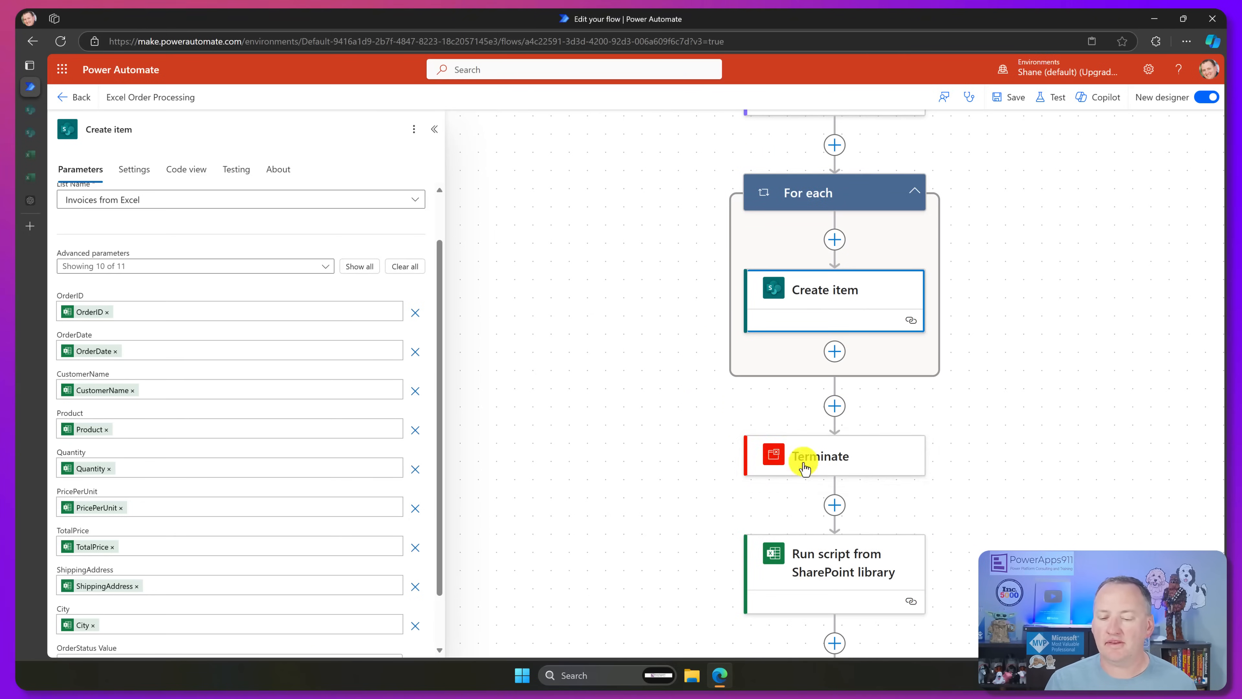
pyautogui.scroll(-2, 777, 443)
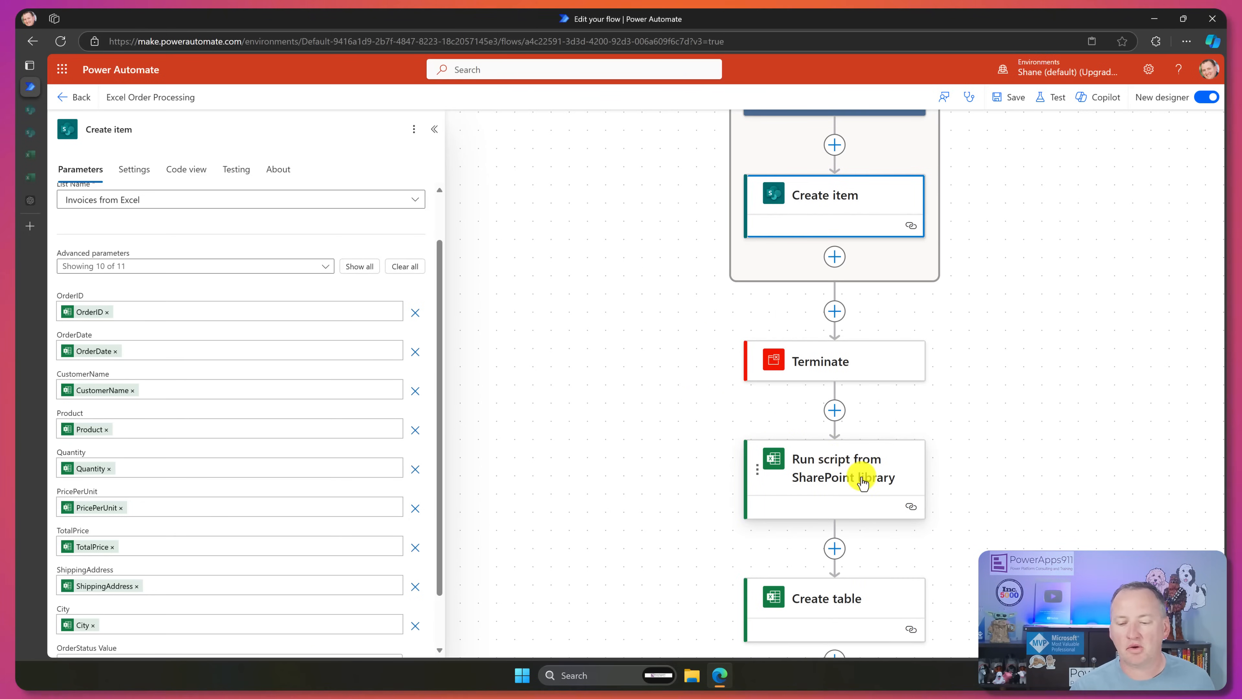
pyautogui.scroll(-1, 905, 455)
pyautogui.scroll(-2, 926, 436)
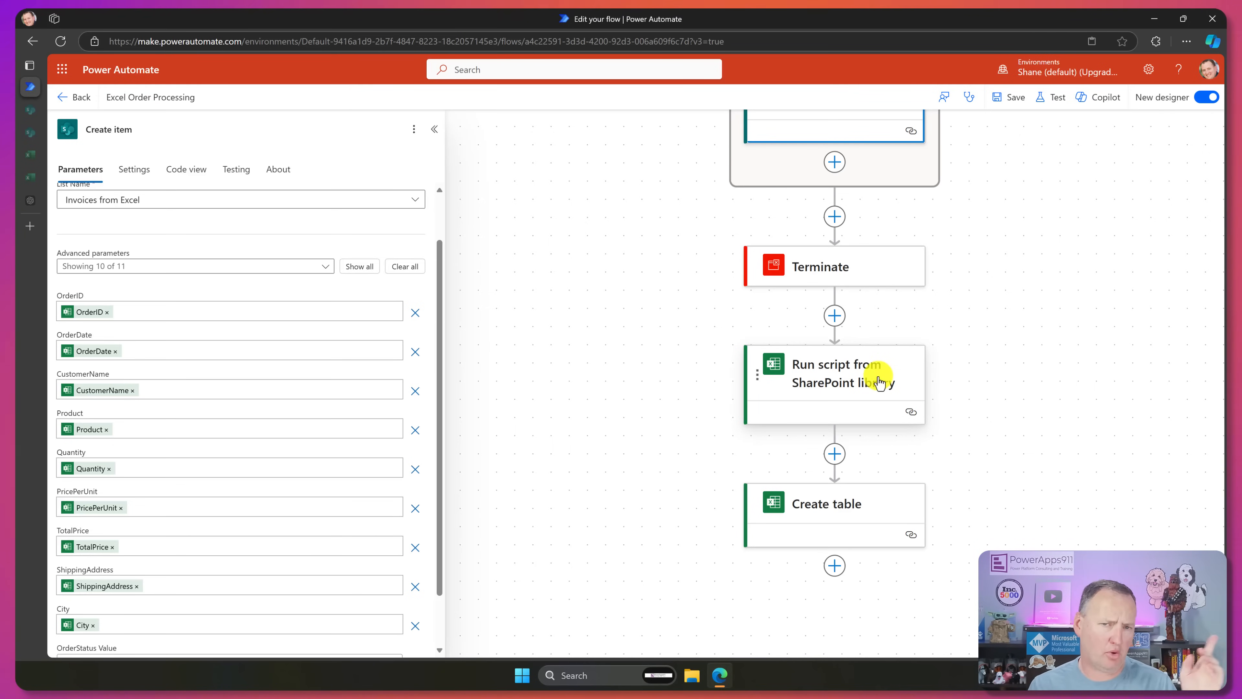
pyautogui.click(880, 522)
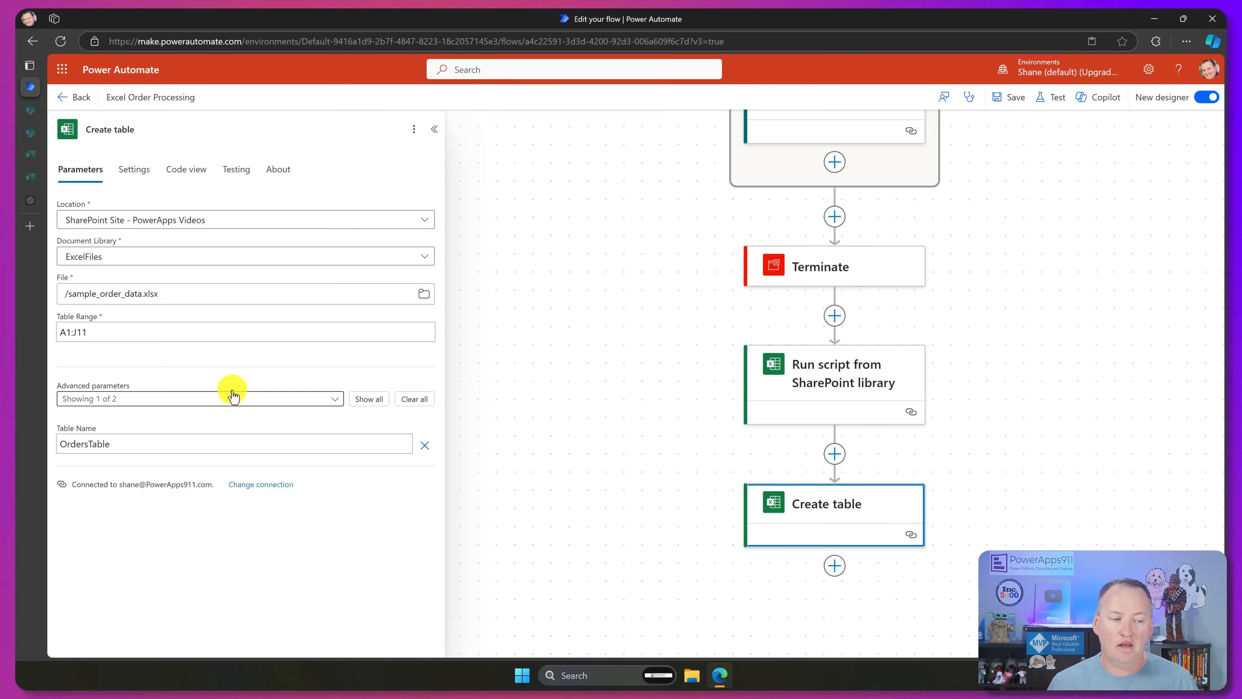
pyautogui.click(127, 333)
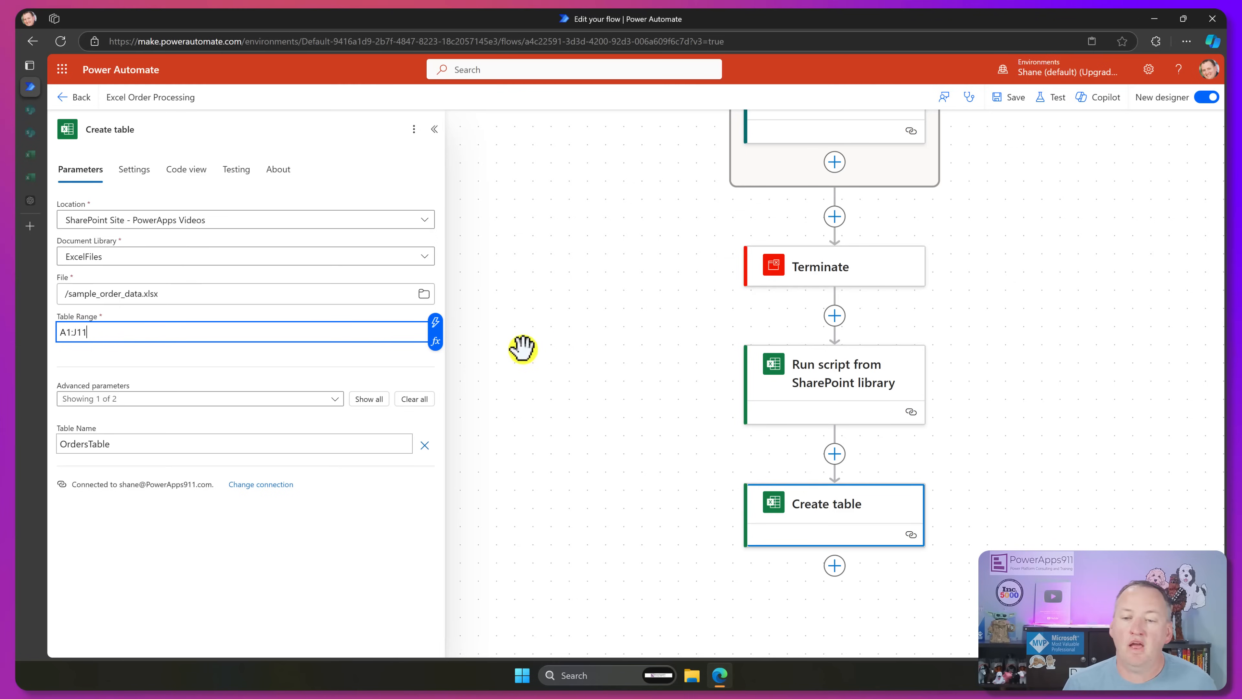
pyautogui.scroll(8, 610, 319)
pyautogui.scroll(10, 605, 306)
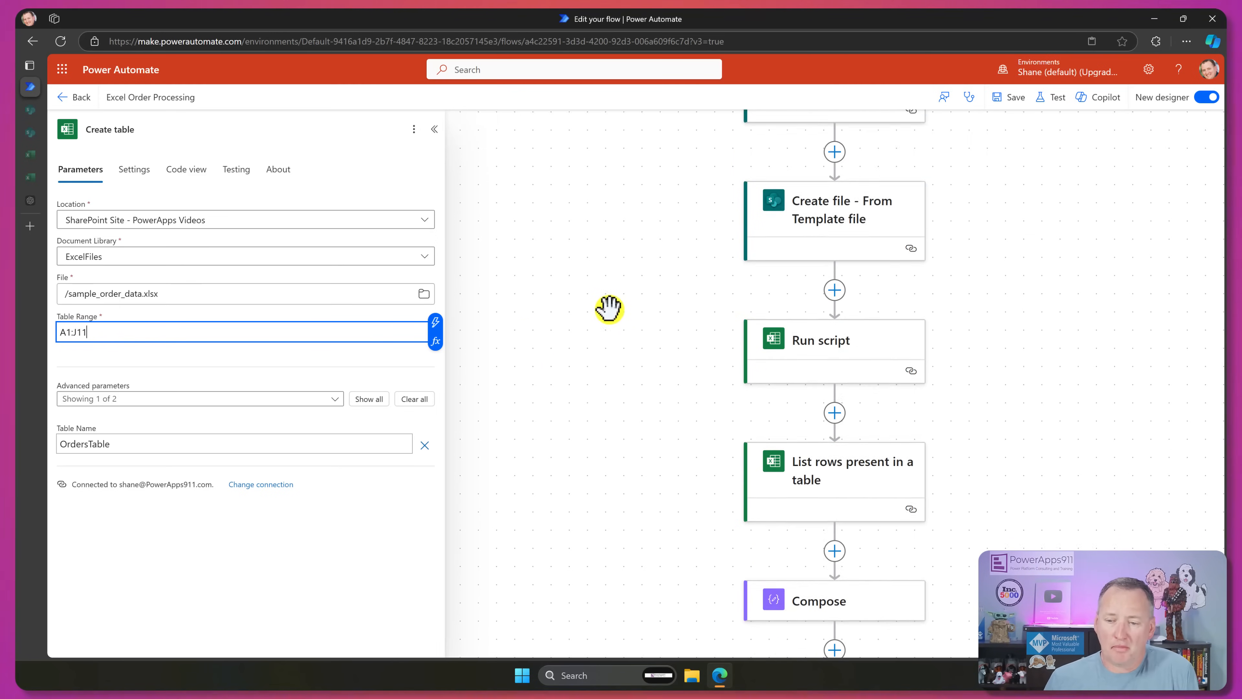
pyautogui.scroll(-1, 612, 308)
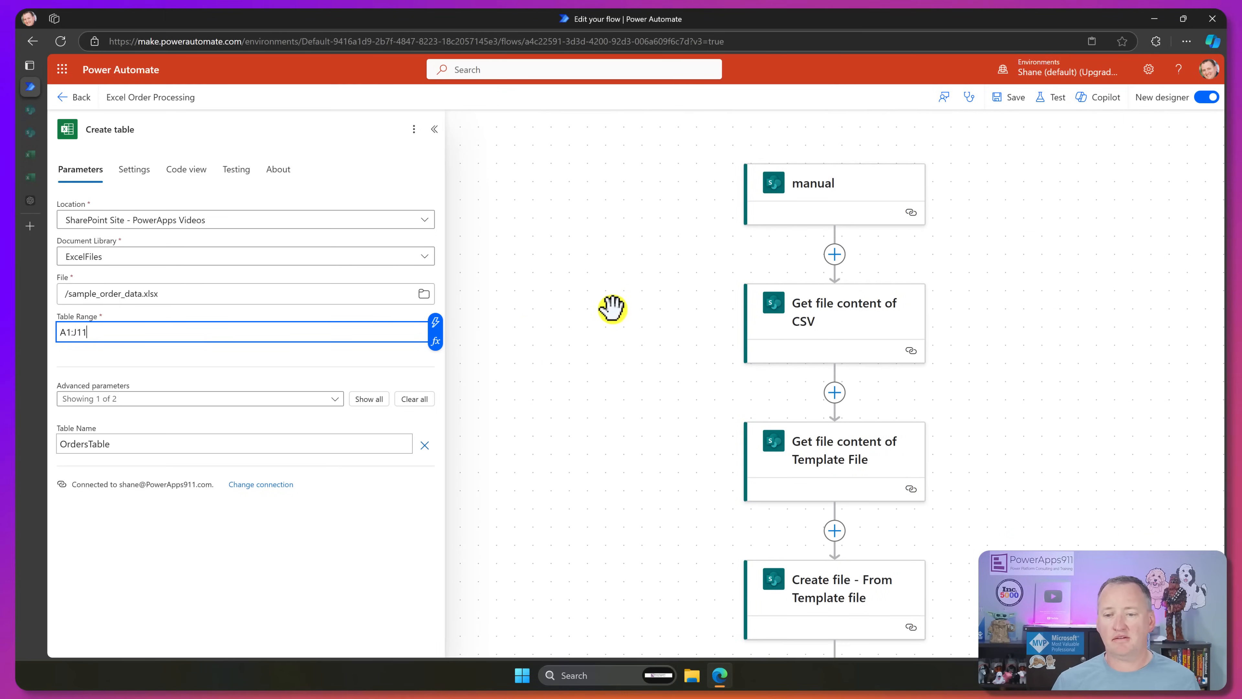